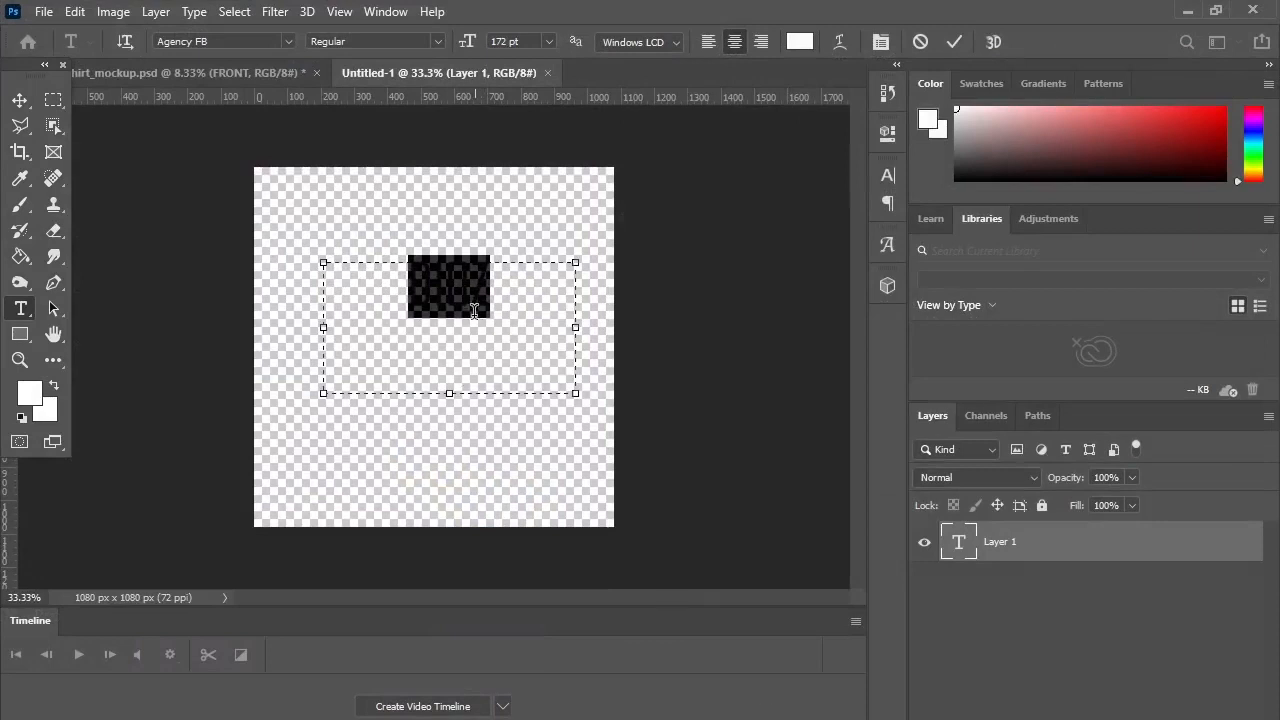
Select all letters of the white DIOZ text and recolour them dark red.
left_click(474, 310)
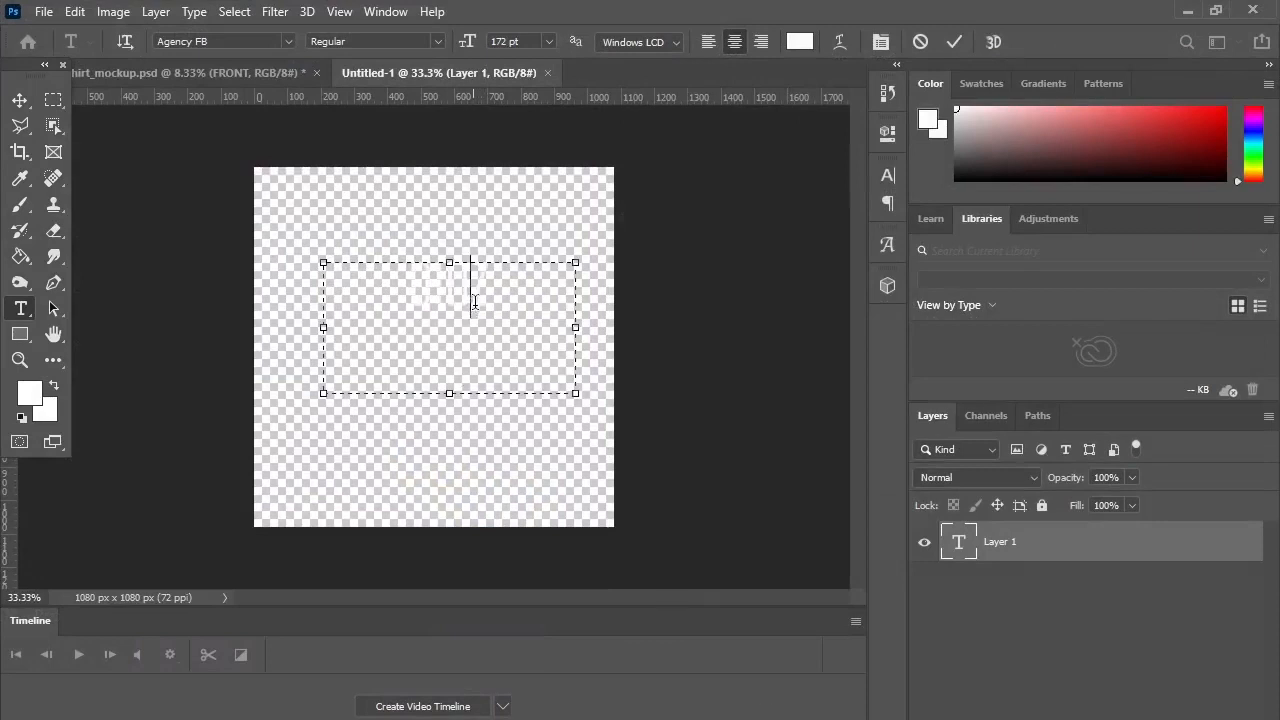
left_click_drag(492, 288, 413, 285)
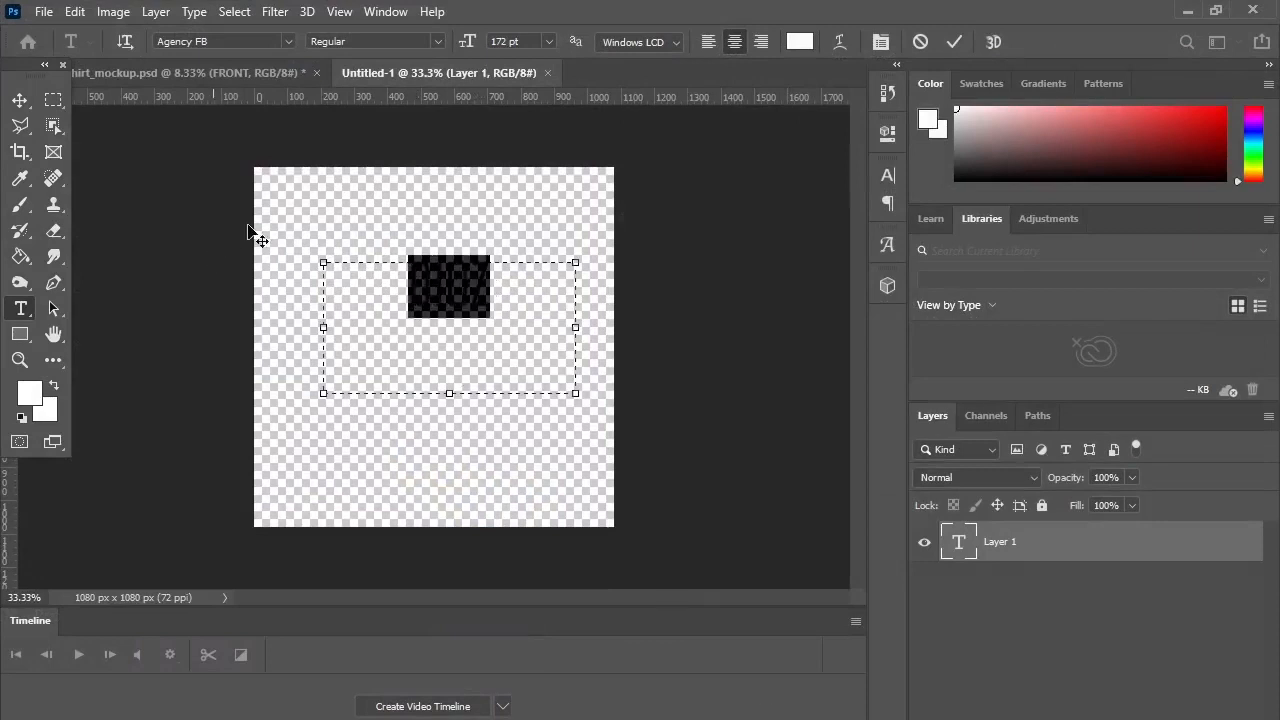
left_click(1215, 154)
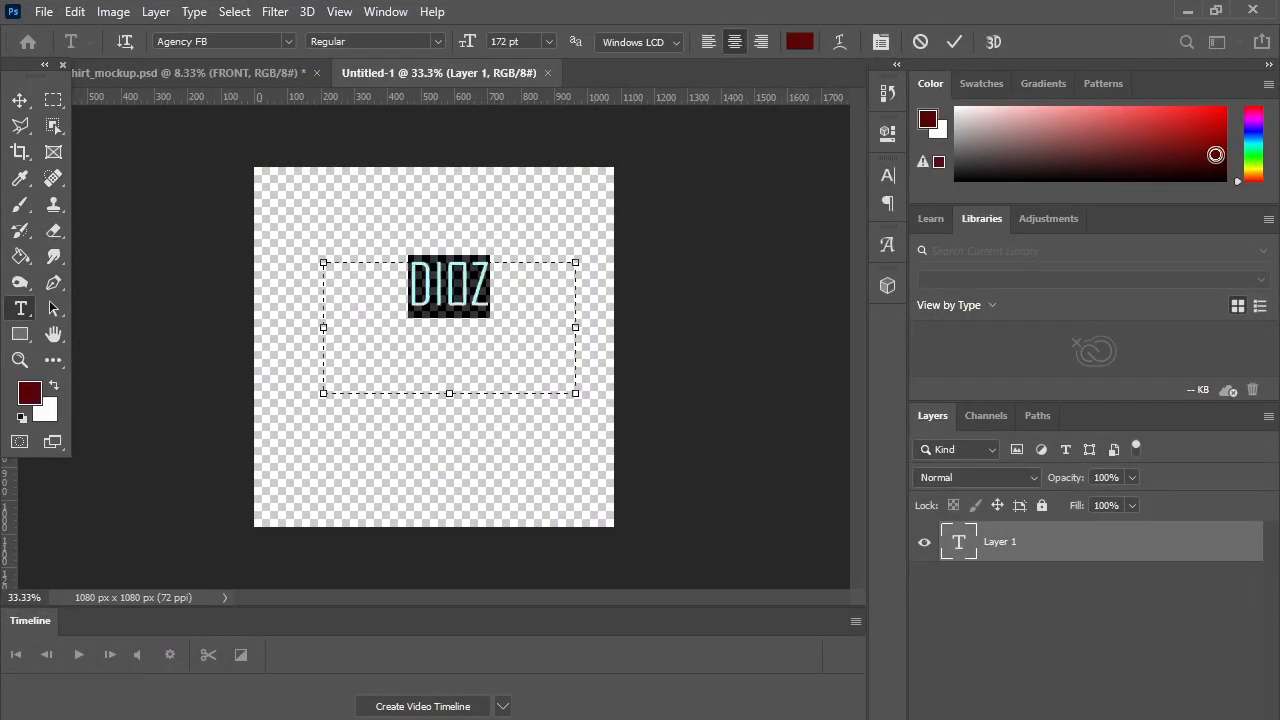
left_click(490, 295)
left_click_drag(484, 285, 433, 288)
left_click(1219, 141)
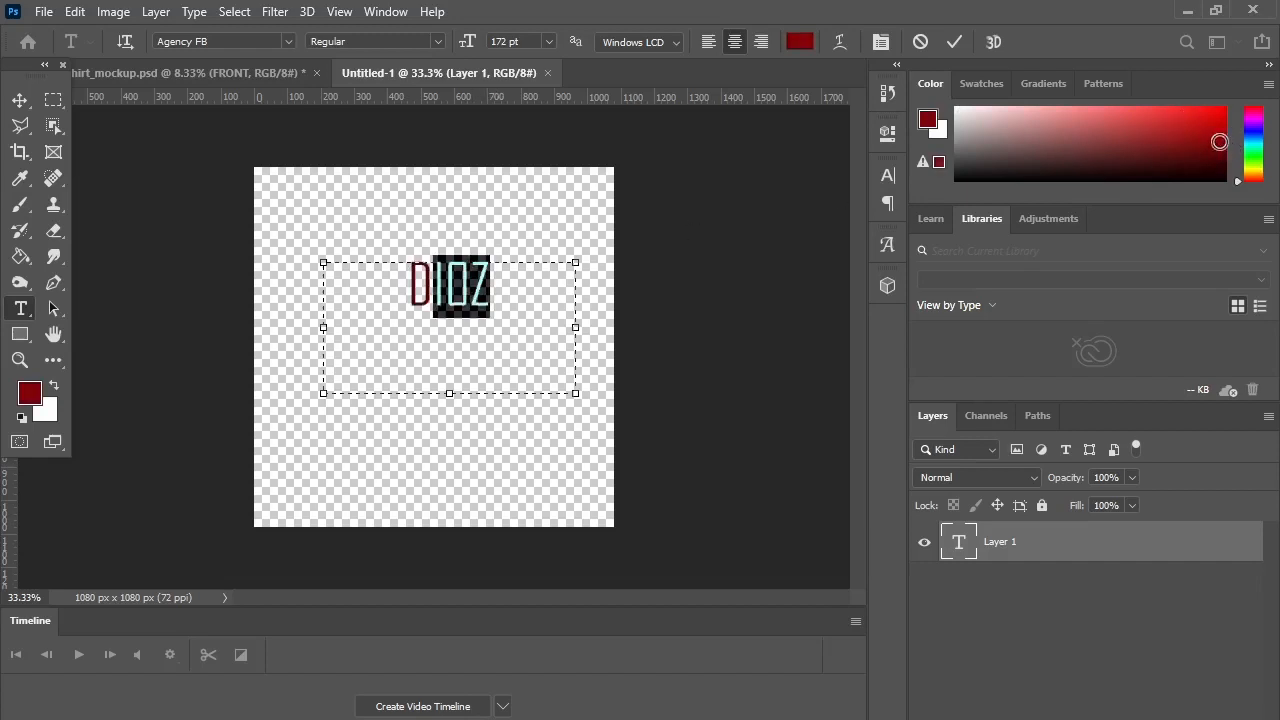
left_click(503, 291)
left_click_drag(503, 289, 386, 281)
left_click(463, 292)
left_click_drag(501, 295, 405, 294)
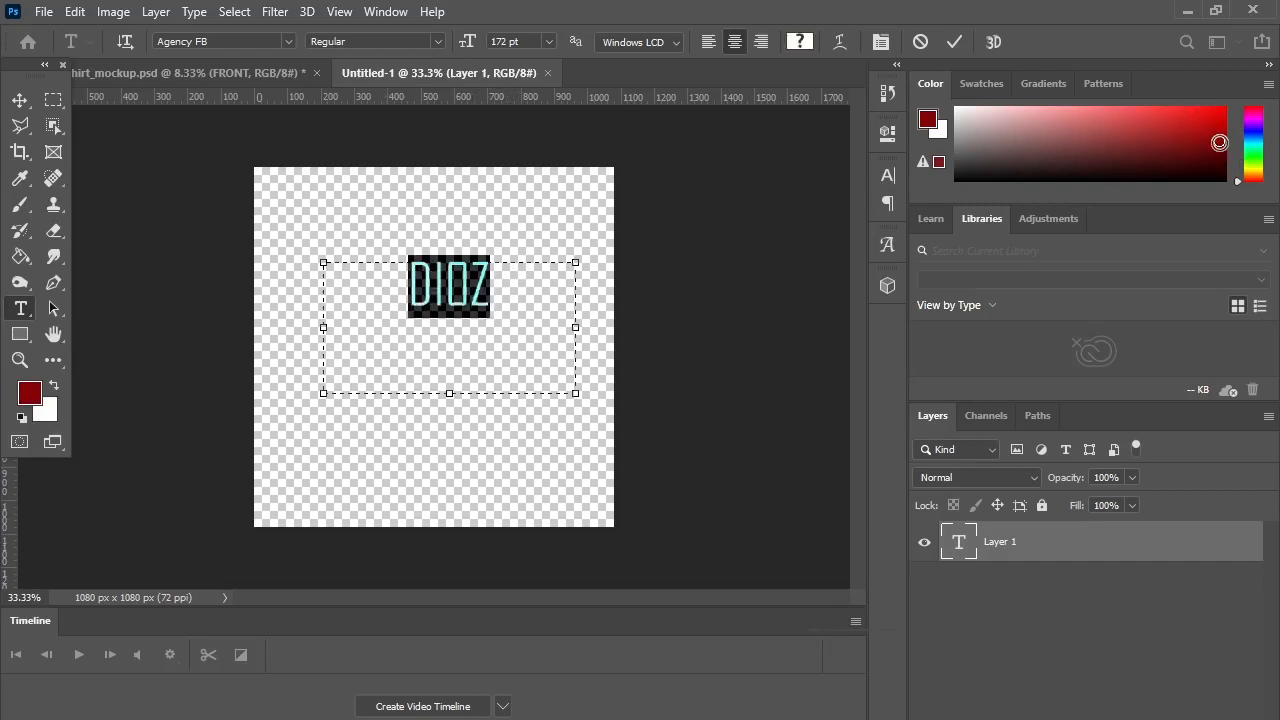
left_click(1219, 142)
left_click(501, 300)
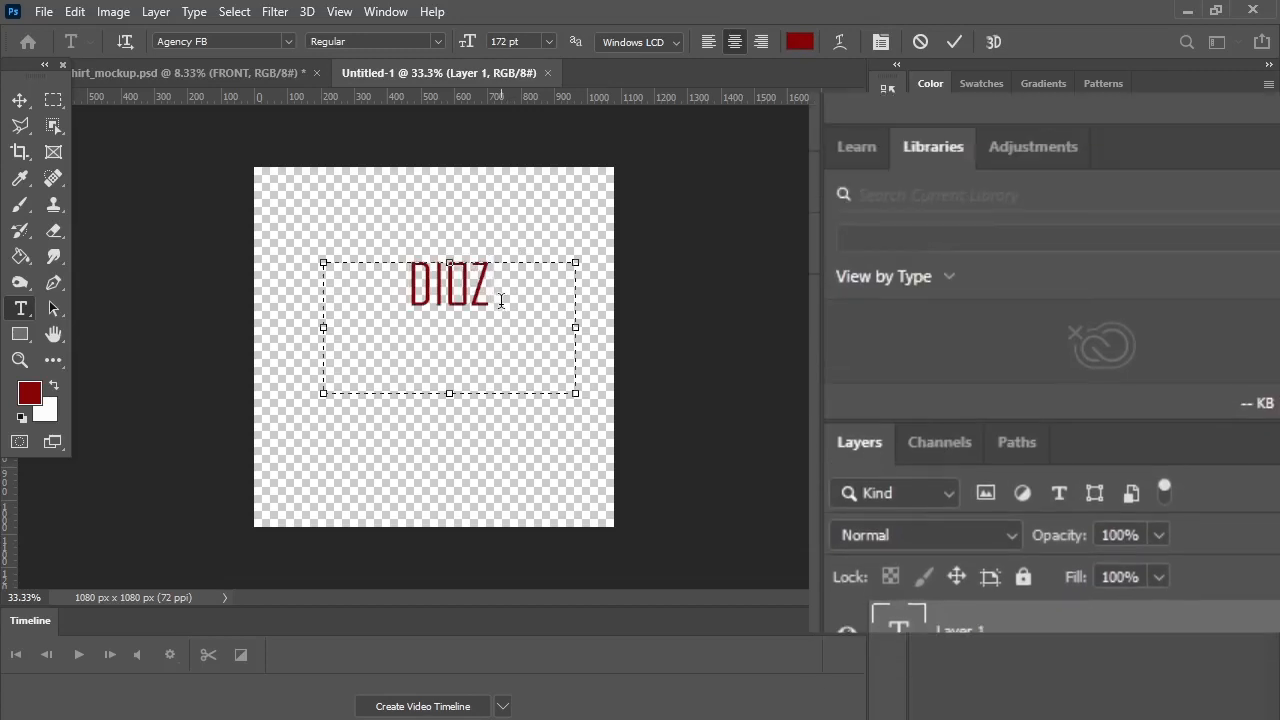
Adjust the text box height and set the font size of the whole DIOZ text to 372 pt.
left_click_drag(501, 300, 363, 288)
left_click_drag(446, 394, 449, 326)
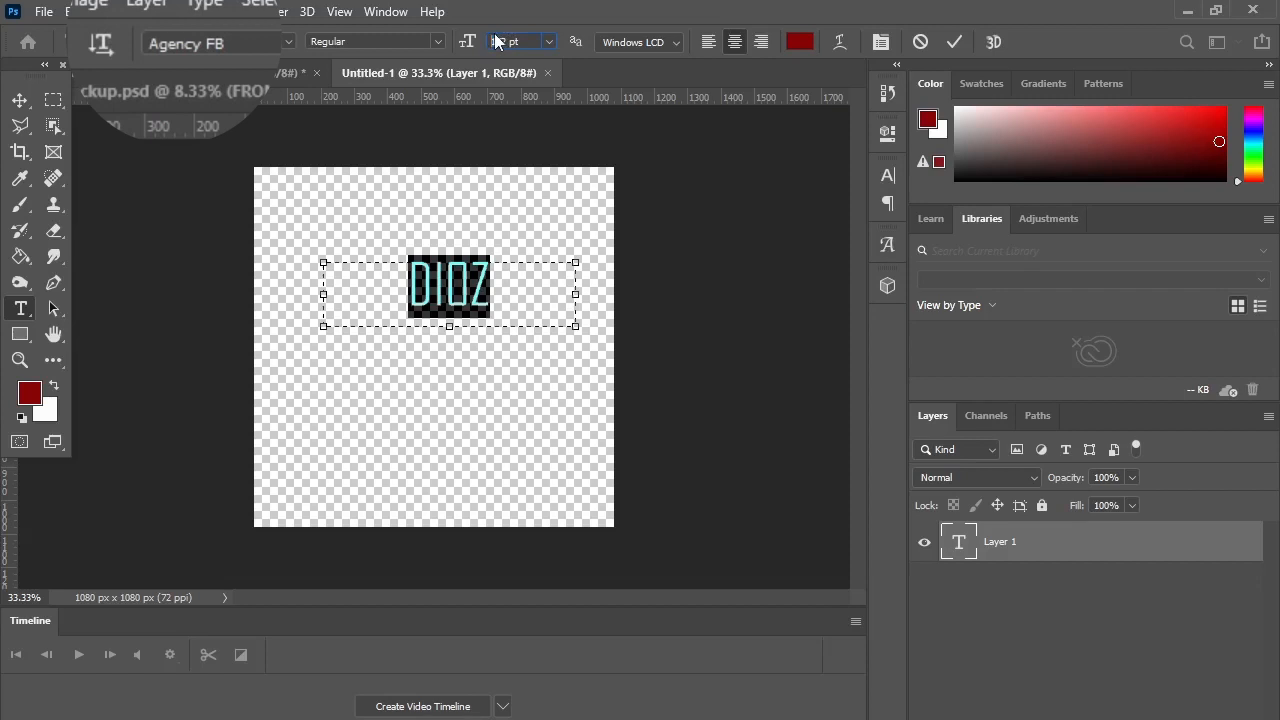
type("272")
key("Return")
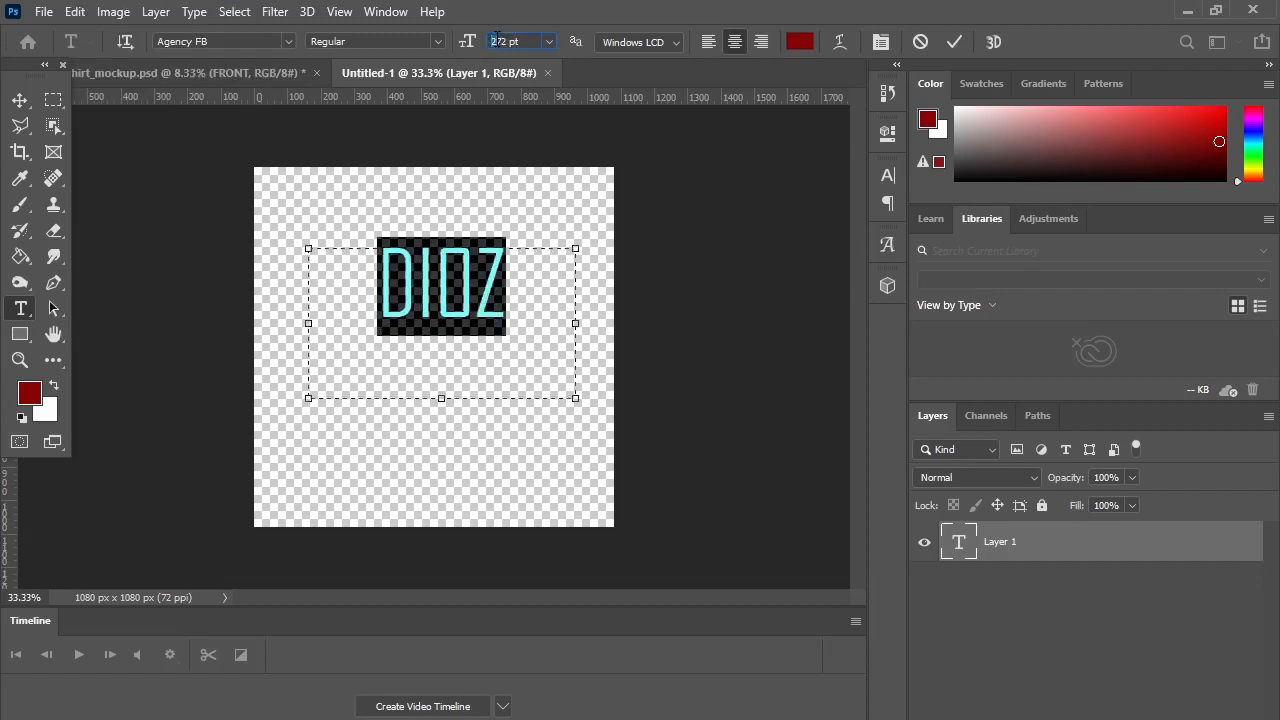
type("3")
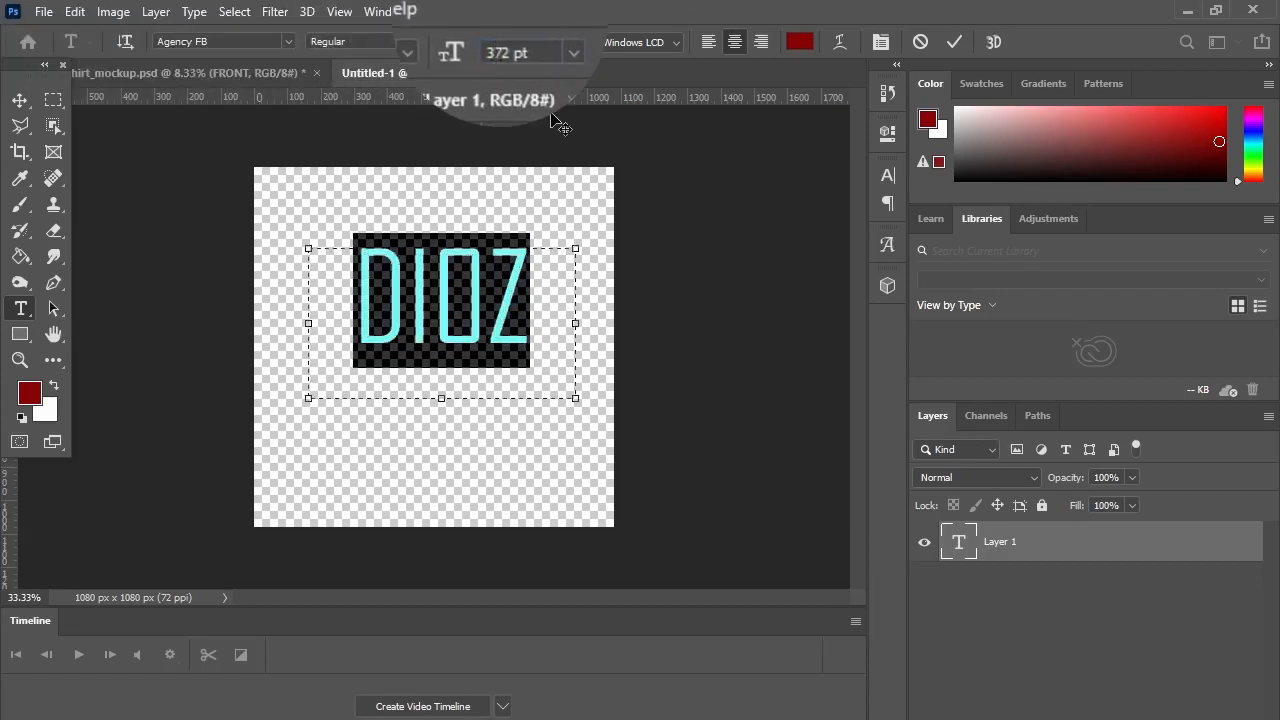
left_click(456, 293)
left_click_drag(516, 305, 358, 315)
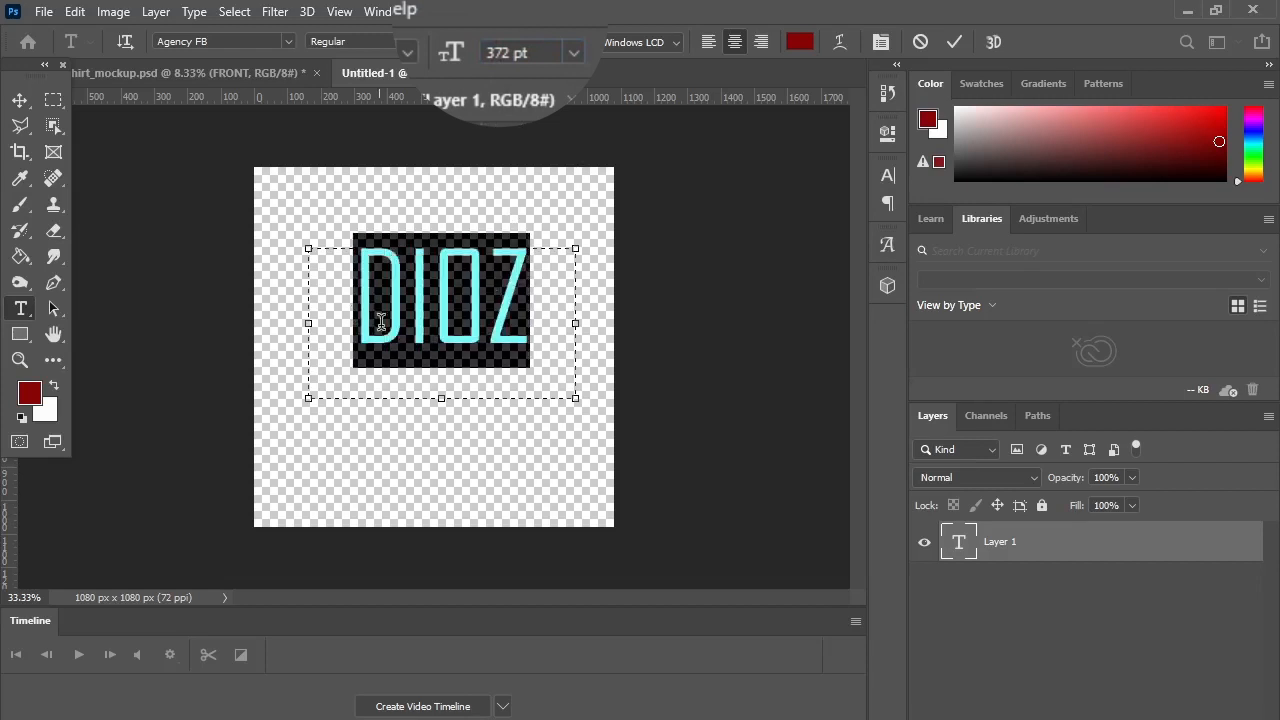
Move the DIOZ text slightly up on the canvas and convert its layer to a smart object.
left_click(20, 100)
left_click_drag(421, 265, 418, 241)
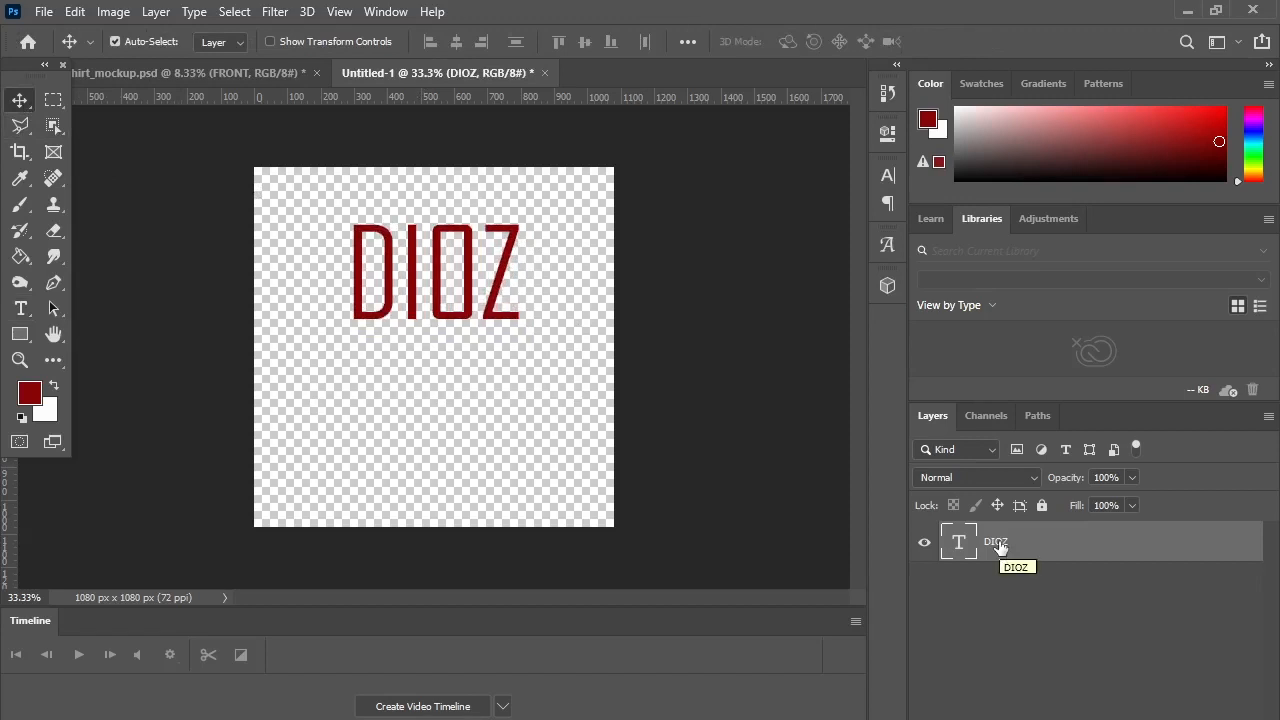
right_click(1000, 545)
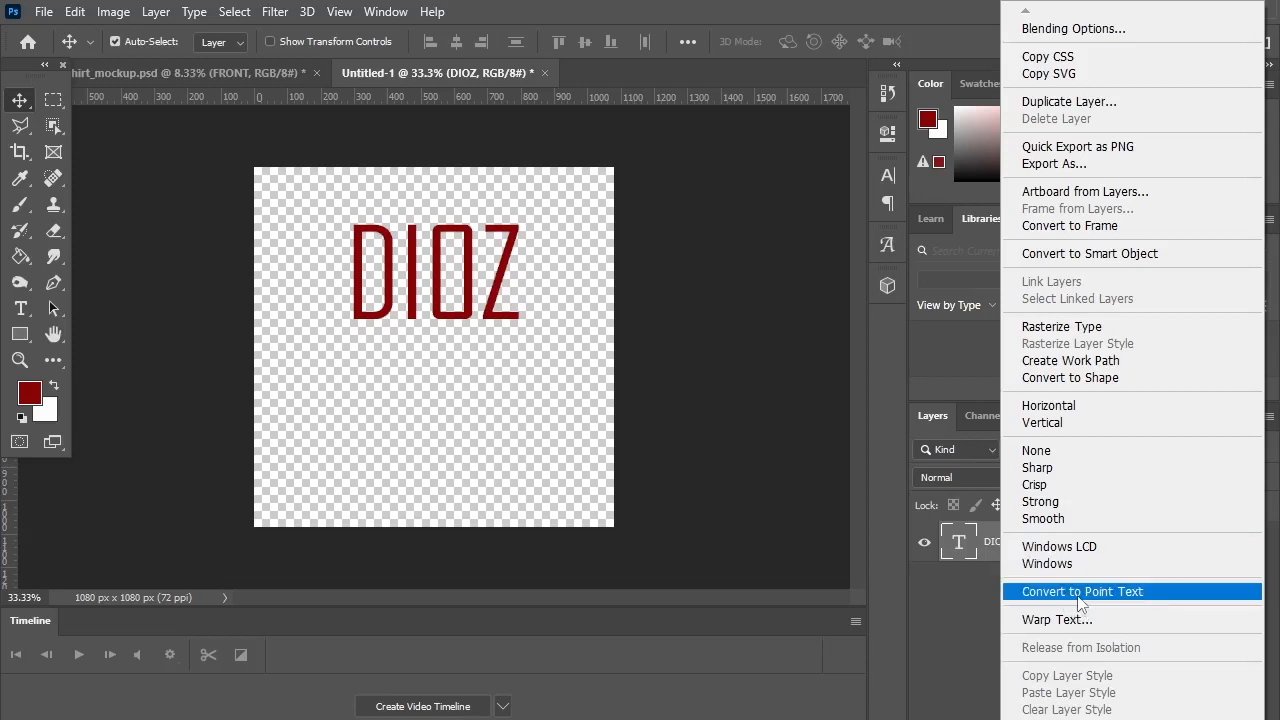
left_click(1090, 254)
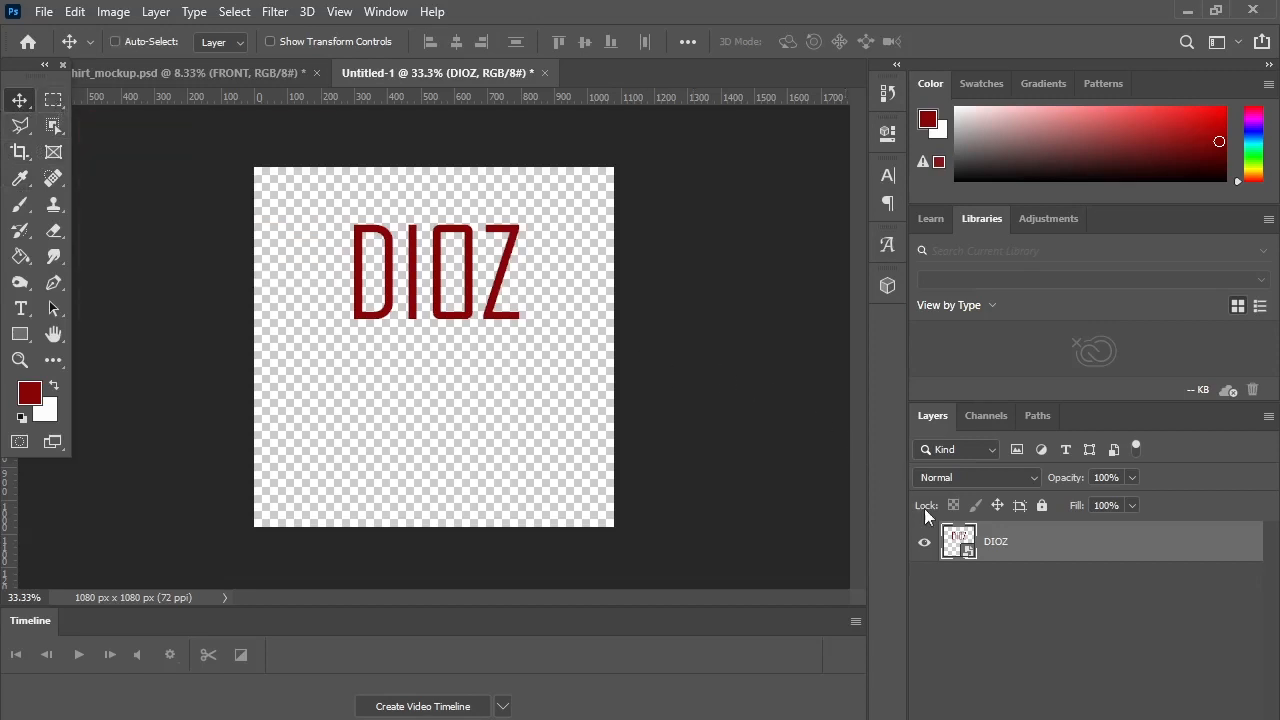
Duplicate the DIOZ layer over the original, then free-transform the copy so it sits upside down directly below it.
key("ctrl+v")
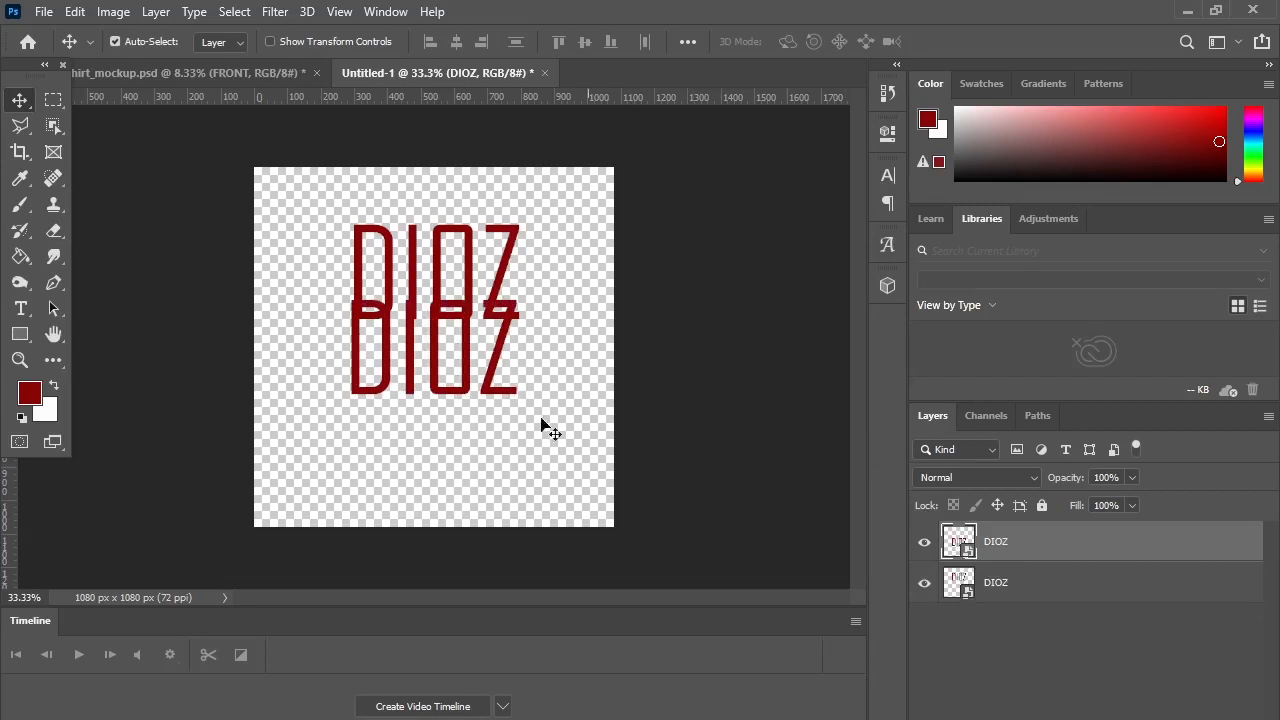
left_click_drag(414, 337, 413, 258)
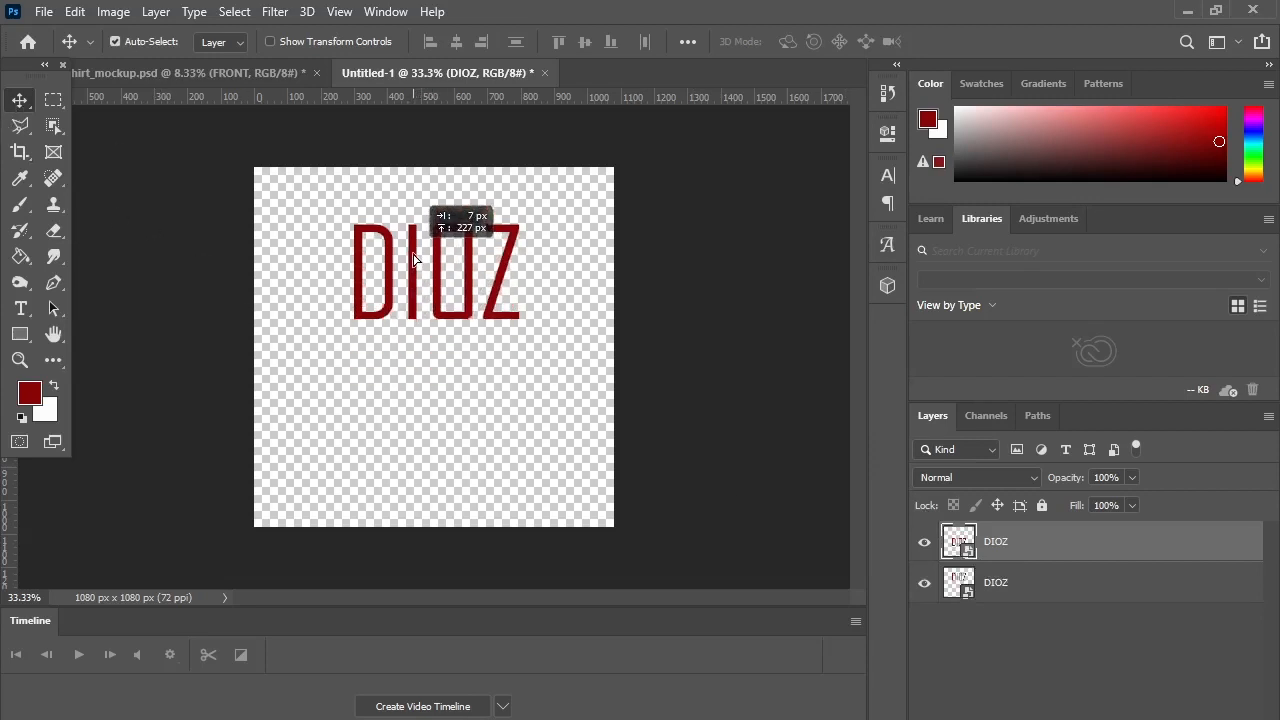
key("ctrl+t")
left_click_drag(440, 249, 424, 413)
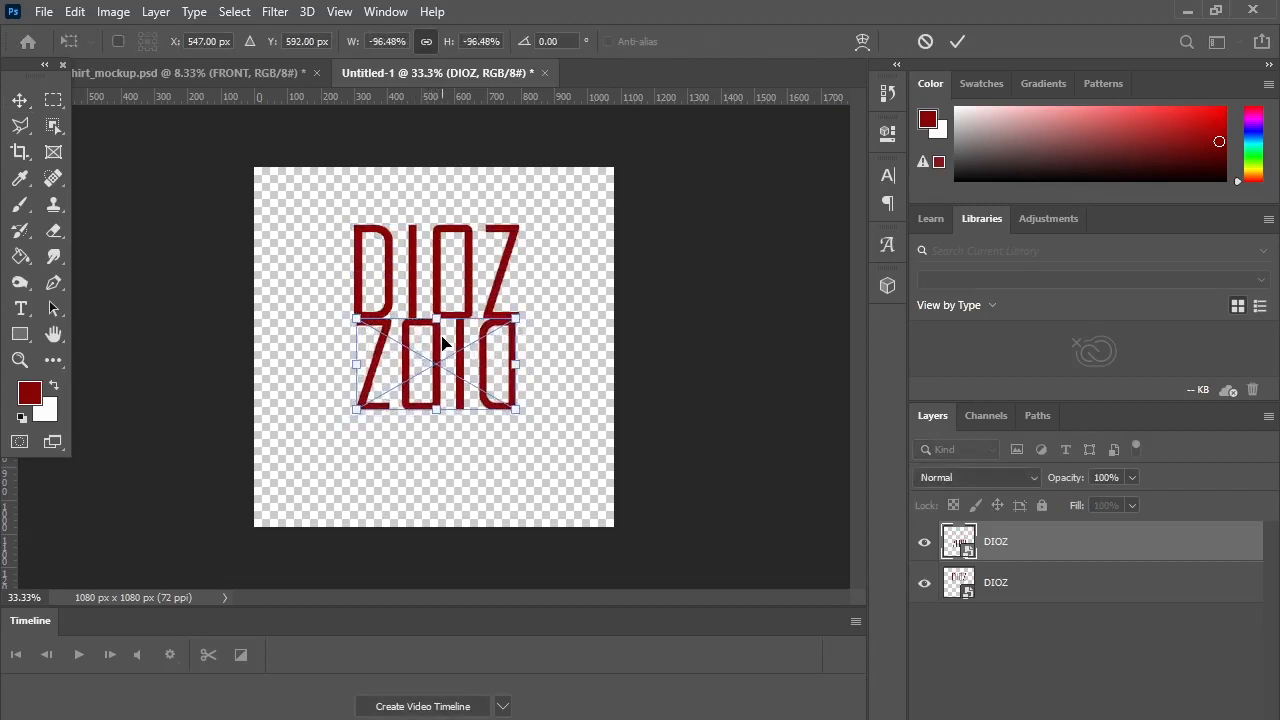
Flip the lower DIOZ copy horizontally and enlarge it to about 505 by 289 px to match the original.
right_click(437, 340)
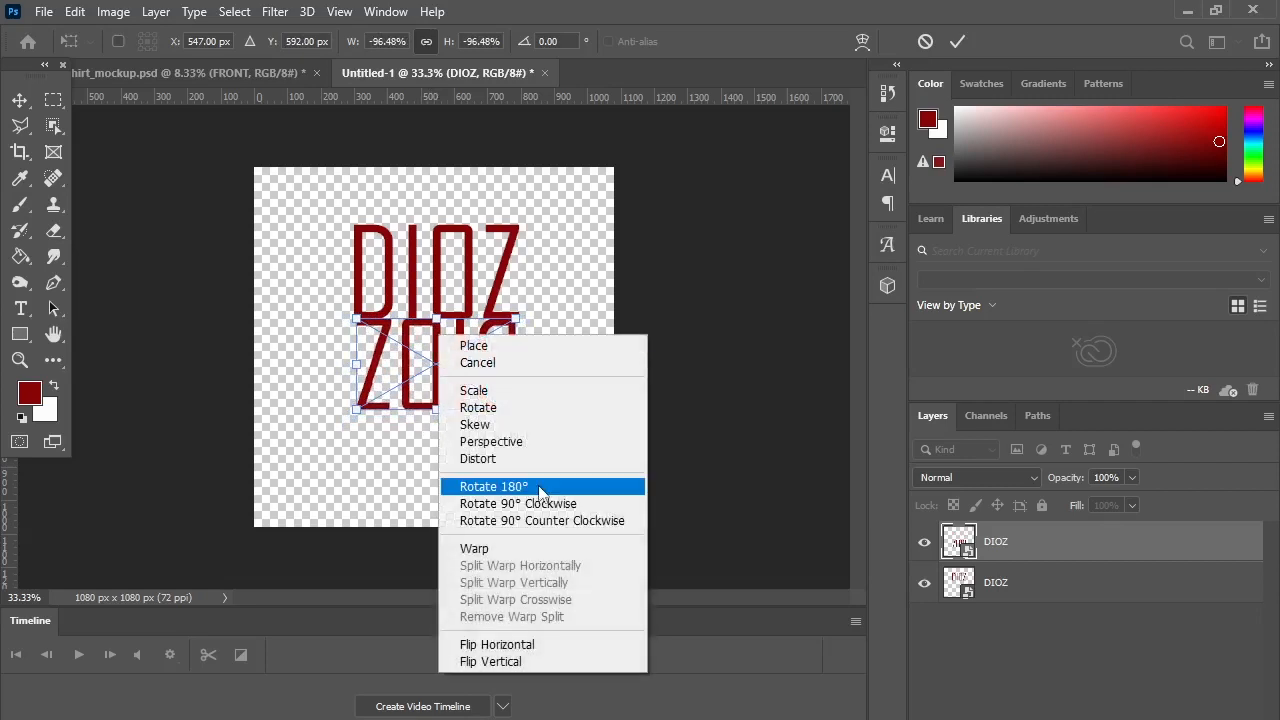
left_click(505, 646)
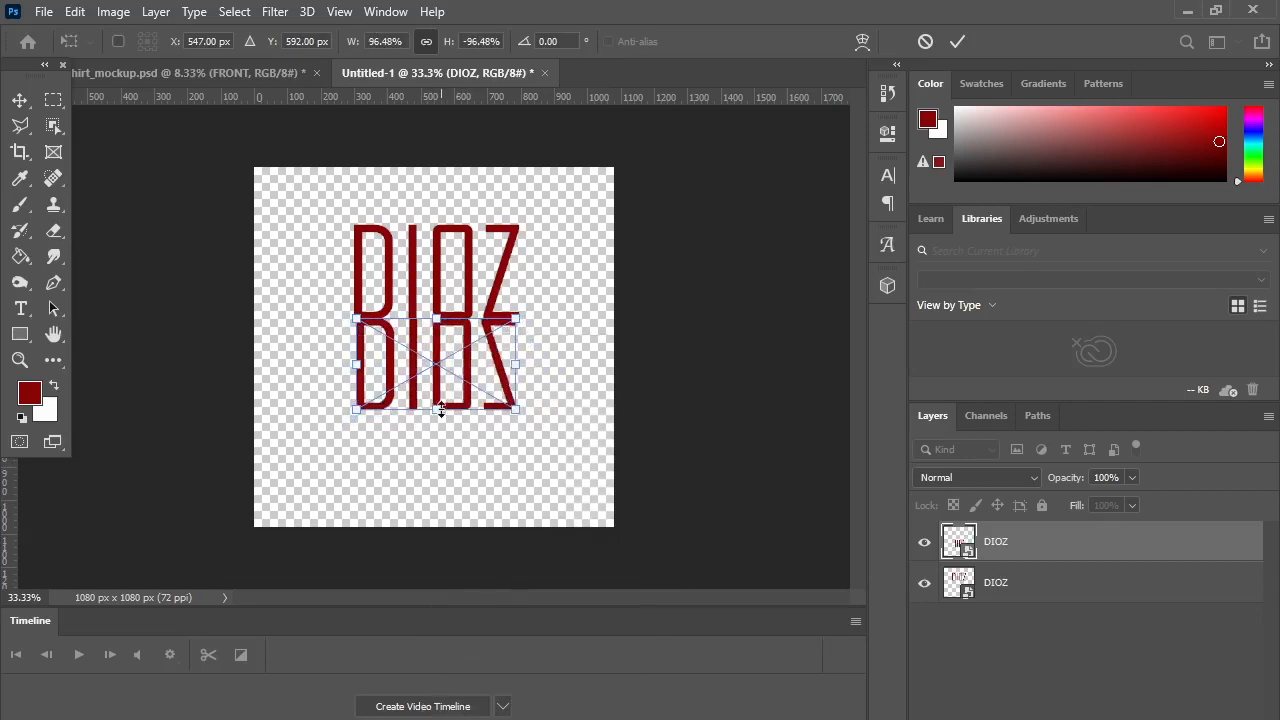
left_click_drag(438, 411, 438, 418)
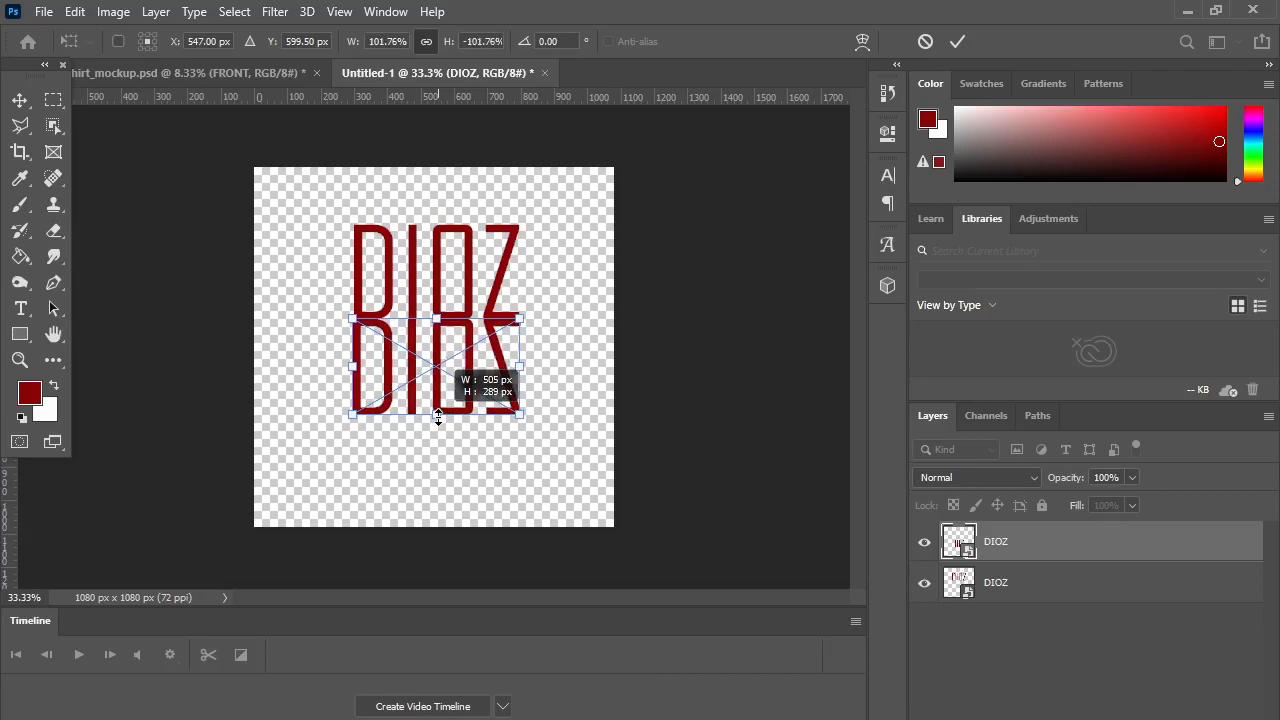
Apply a perspective transform to the lower DIOZ copy, spreading its bottom edge to about 183% width.
right_click(438, 345)
left_click(502, 422)
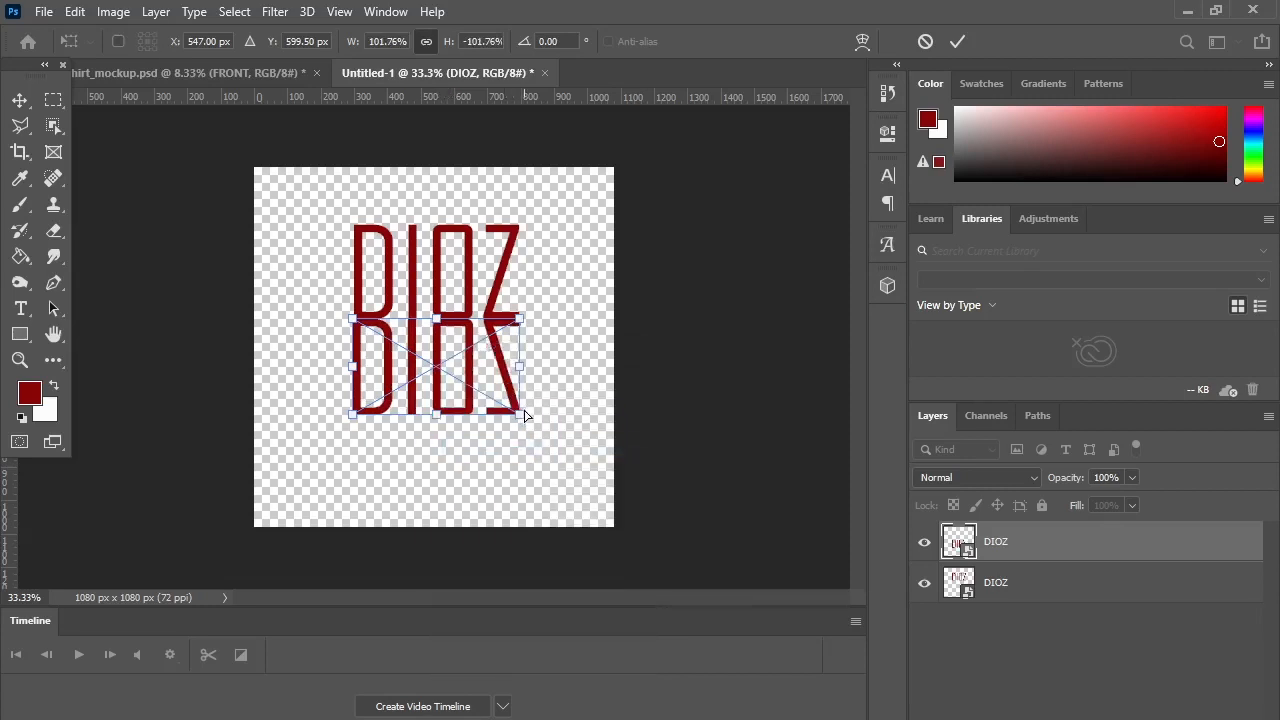
left_click_drag(524, 420, 591, 440)
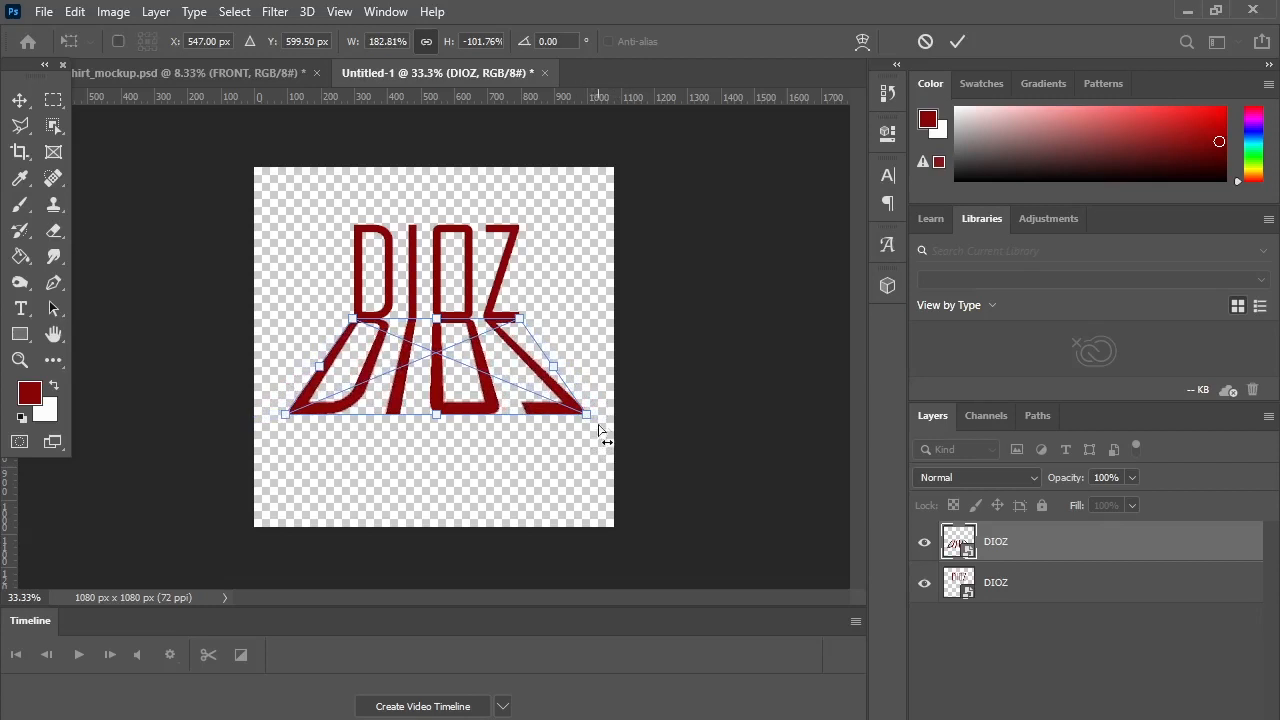
Set the reflected DIOZ layer's blend mode to Darker Color and commit its transform.
left_click(1036, 477)
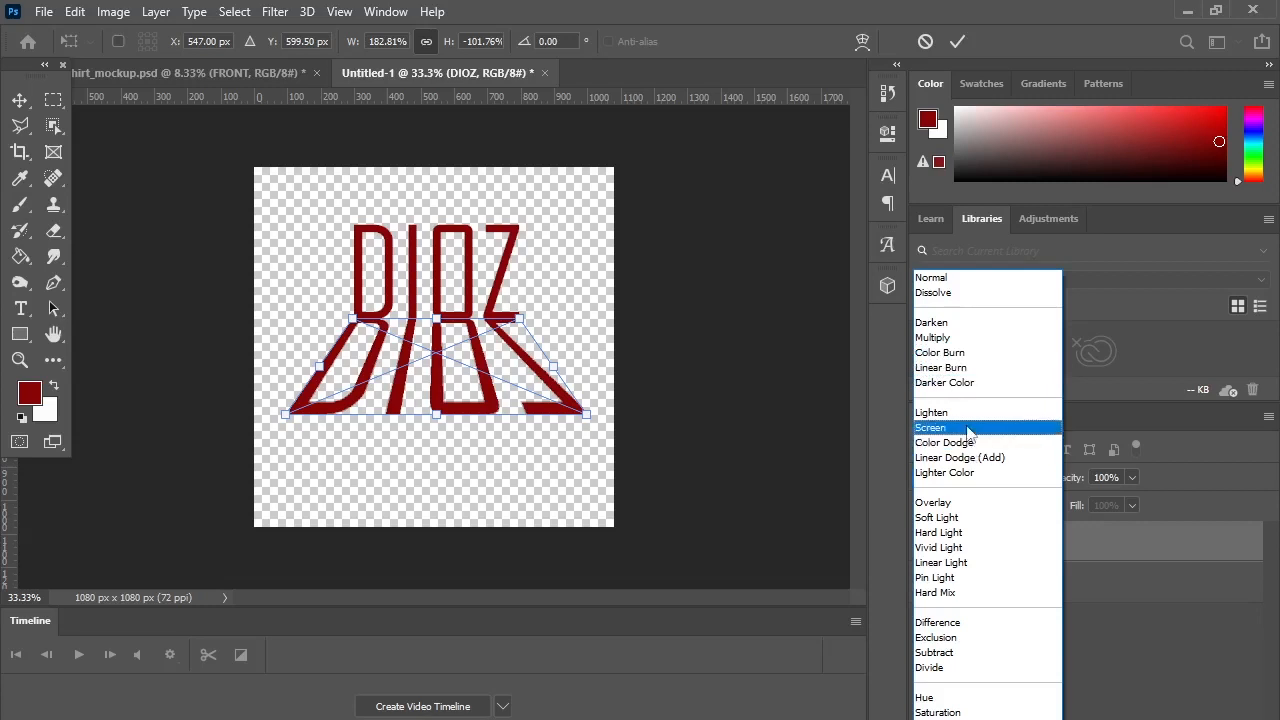
left_click(966, 428)
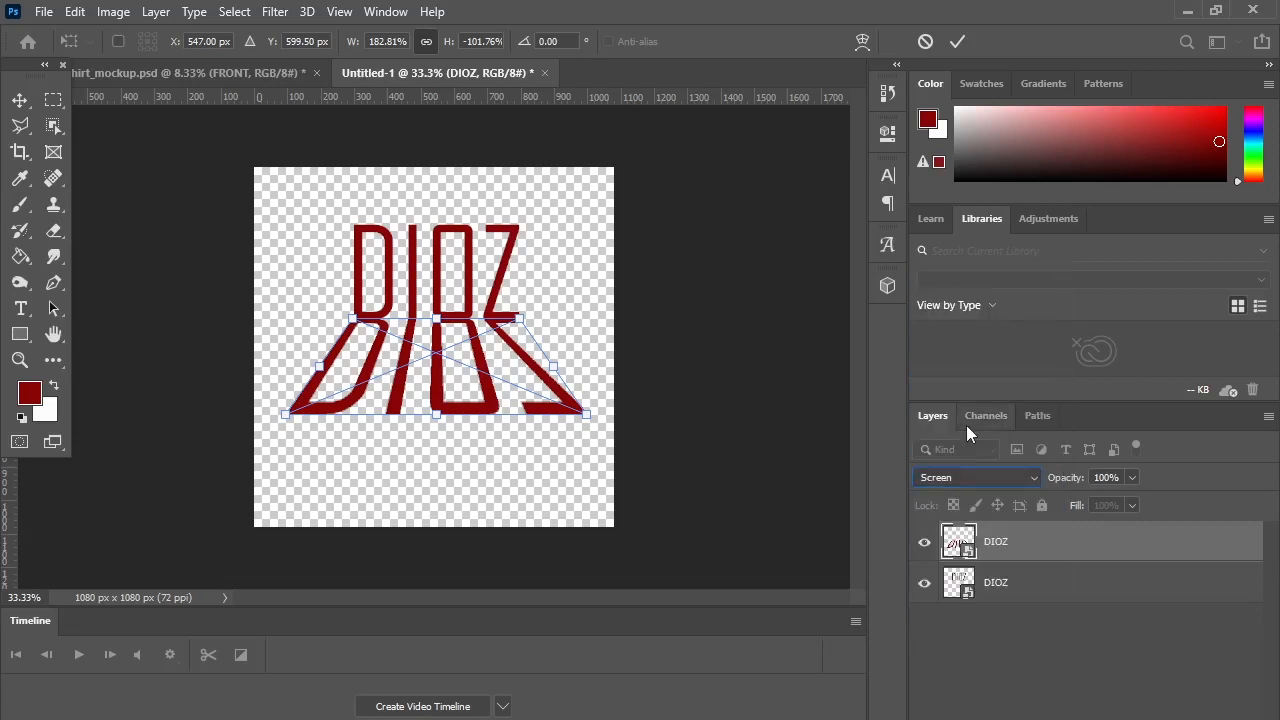
left_click(1025, 479)
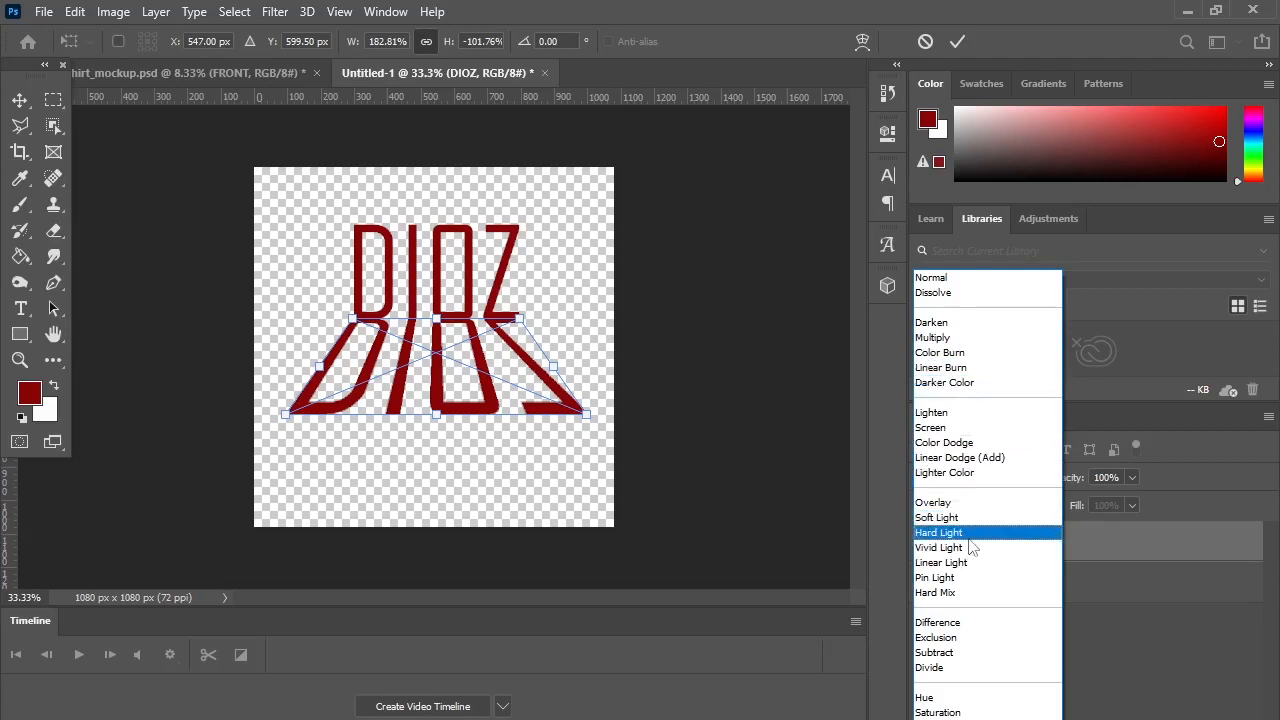
left_click(974, 384)
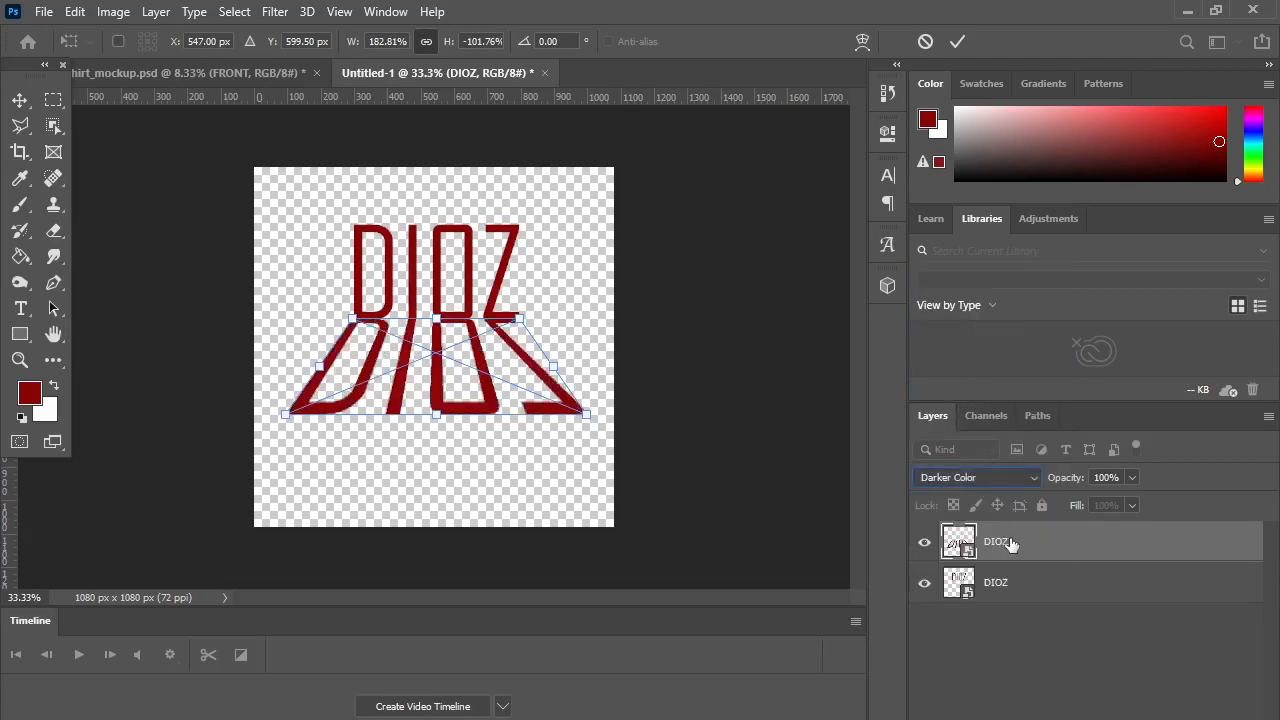
left_click(110, 13)
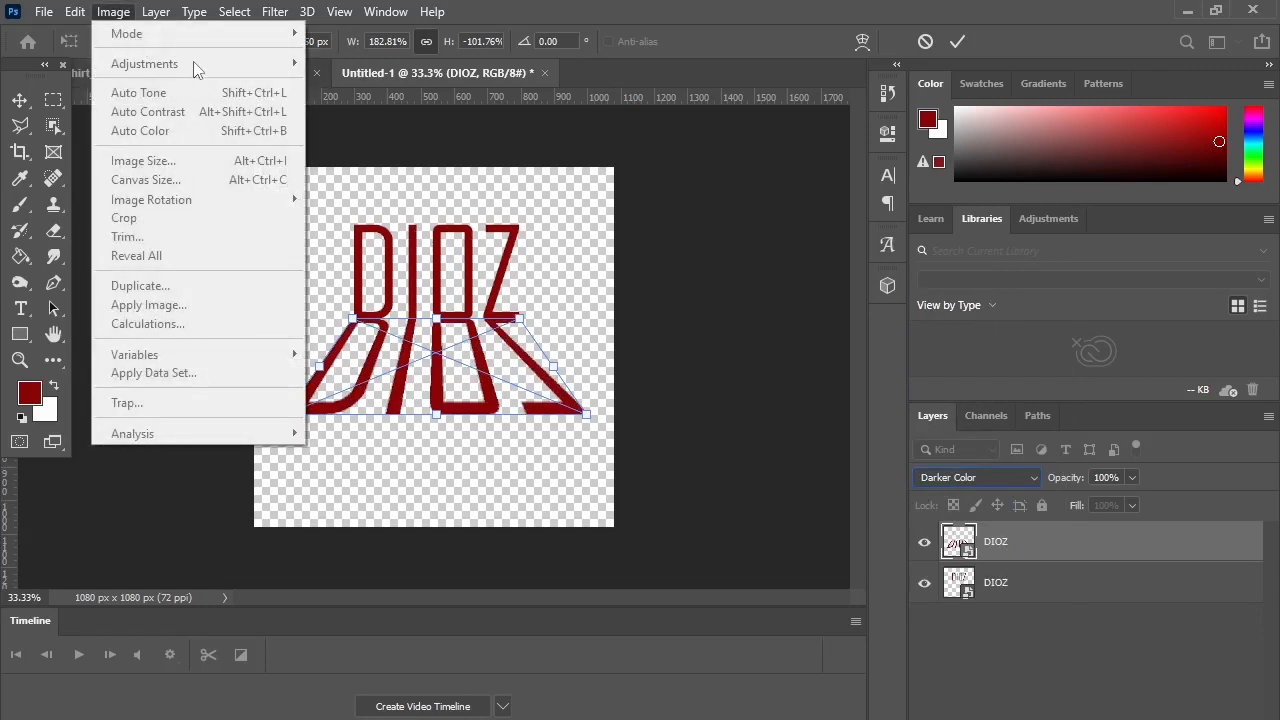
left_click(996, 538)
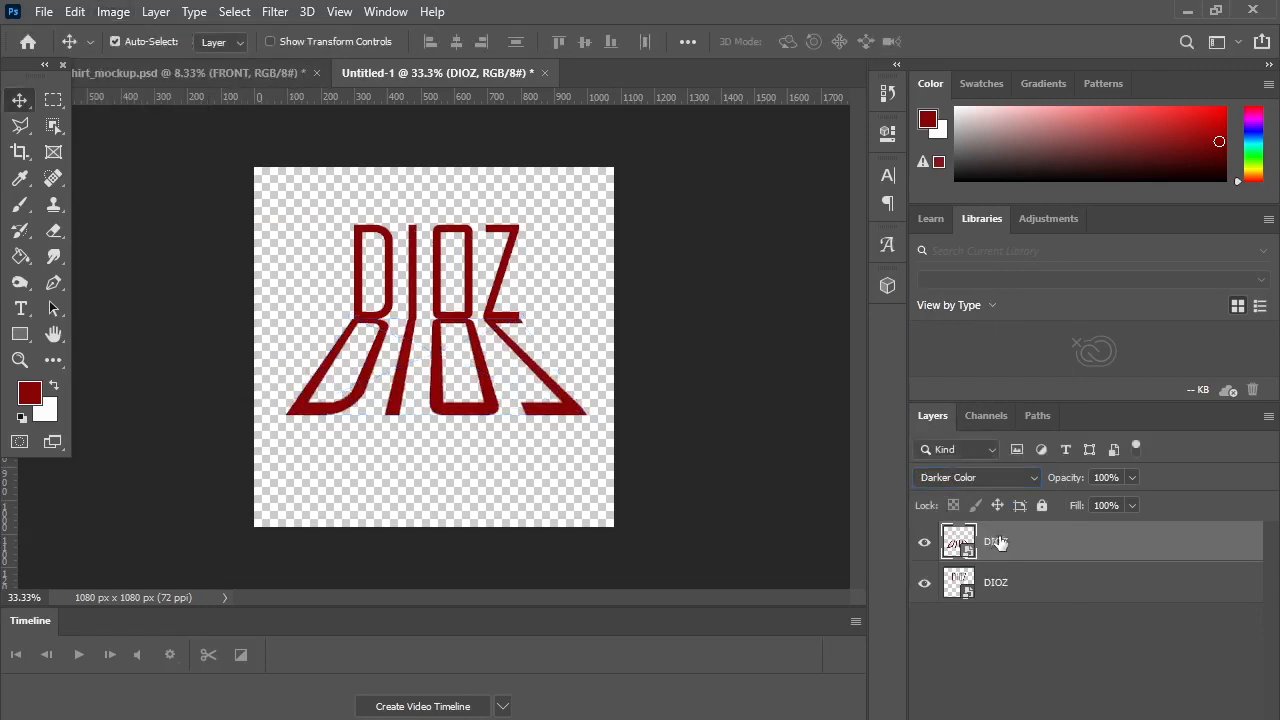
Apply Brightness/Contrast to the reflected DIOZ layer with brightness -150 and contrast 100.
left_click(113, 11)
mouse_move(150, 60)
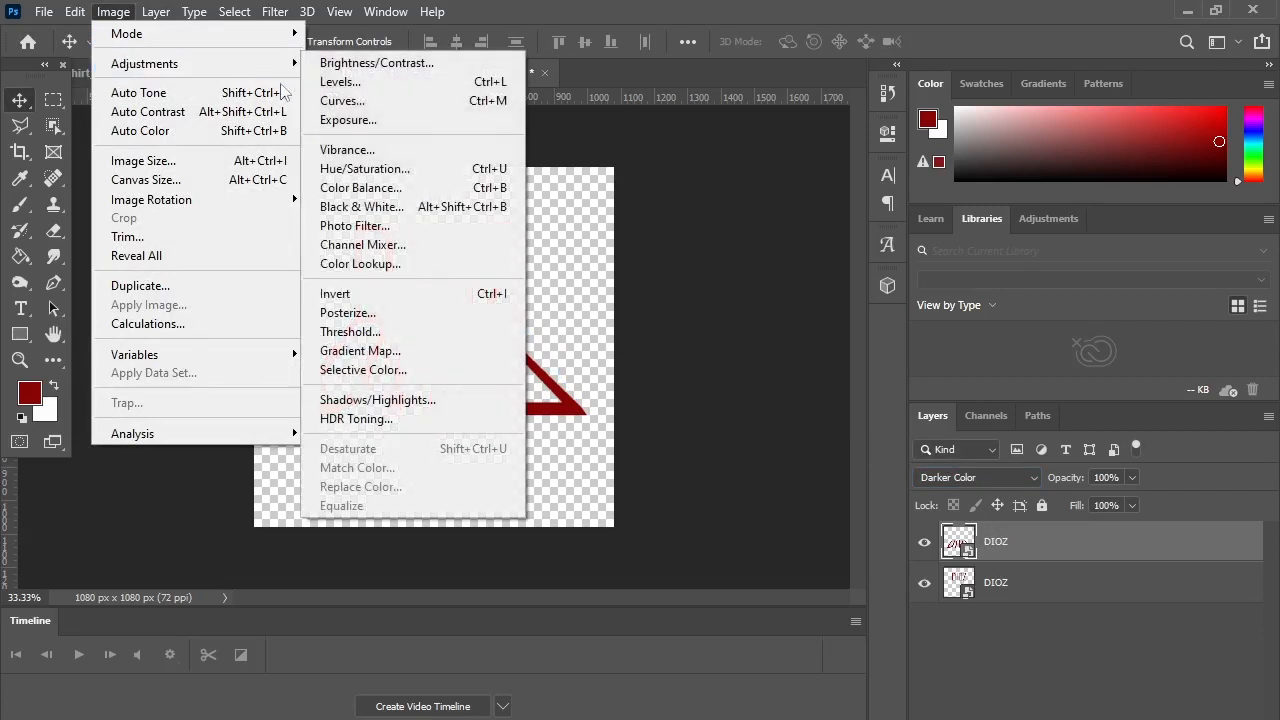
left_click(420, 56)
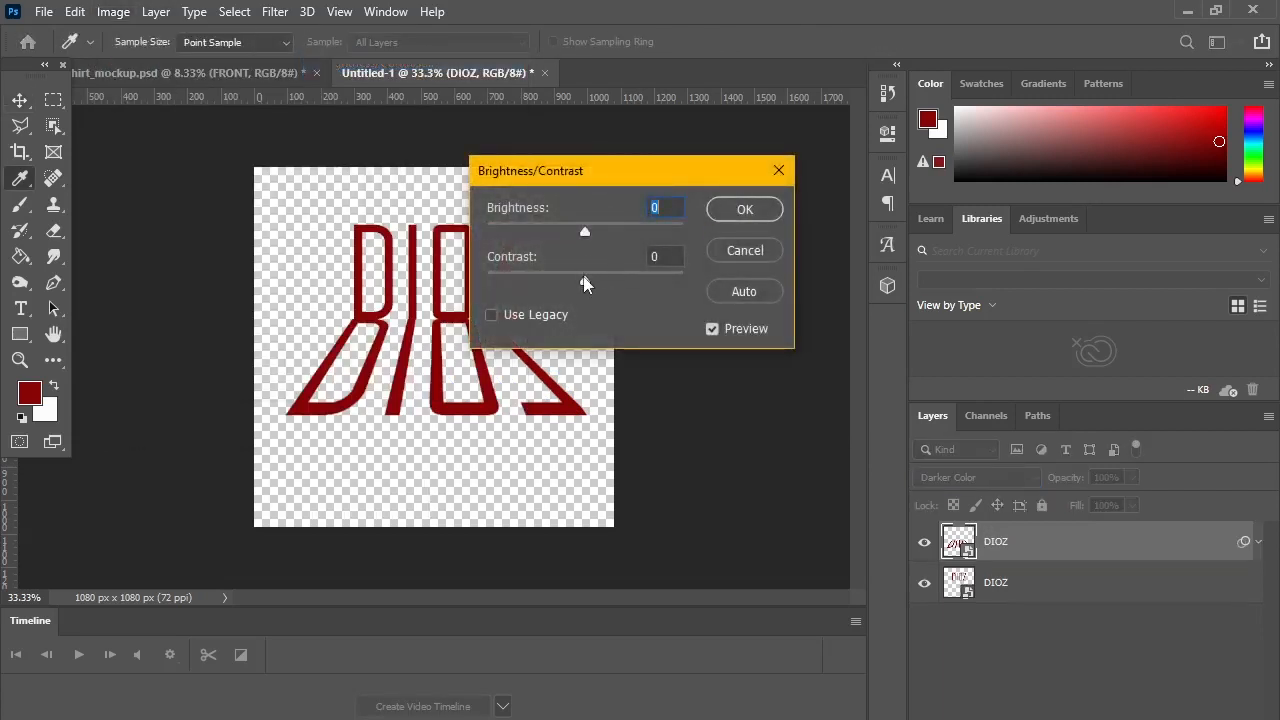
left_click_drag(585, 283, 514, 280)
left_click_drag(587, 236, 487, 236)
left_click_drag(514, 284, 597, 283)
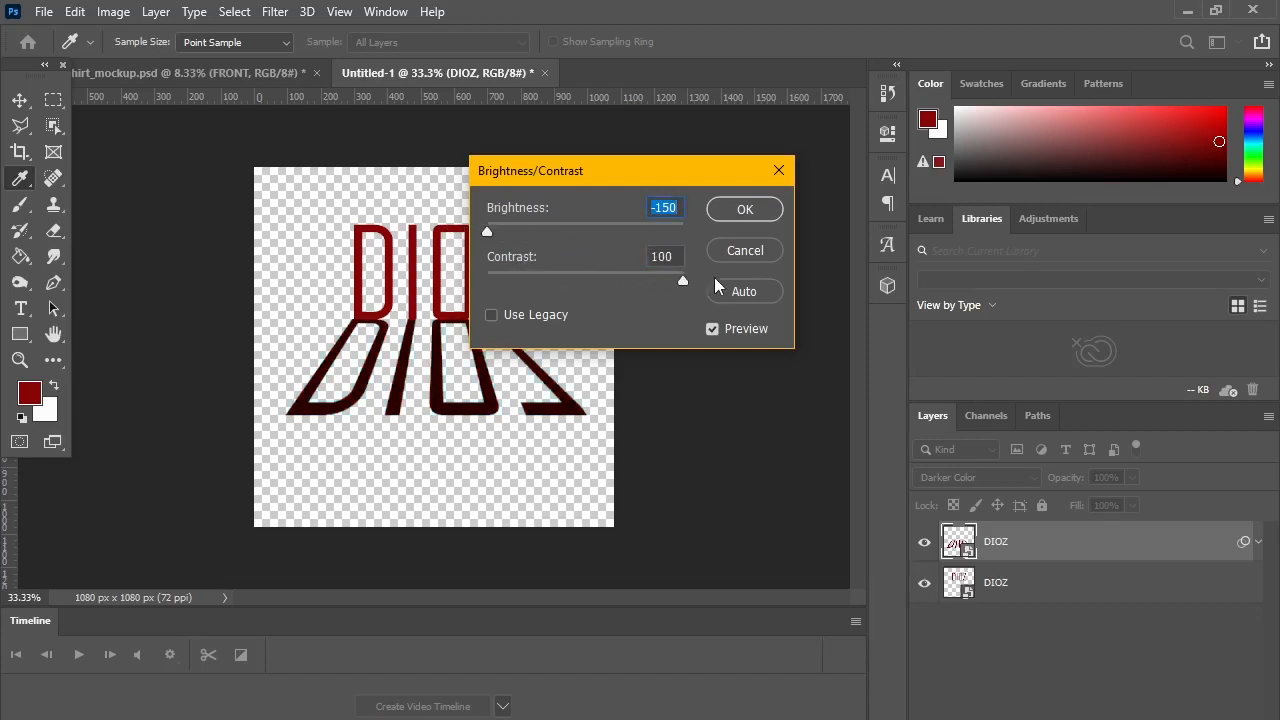
left_click_drag(435, 280, 808, 258)
left_click(487, 234)
left_click(712, 329)
left_click(711, 330)
left_click(748, 217)
Add a Gradient Overlay effect to the reflected DIOZ layer.
left_click(1096, 715)
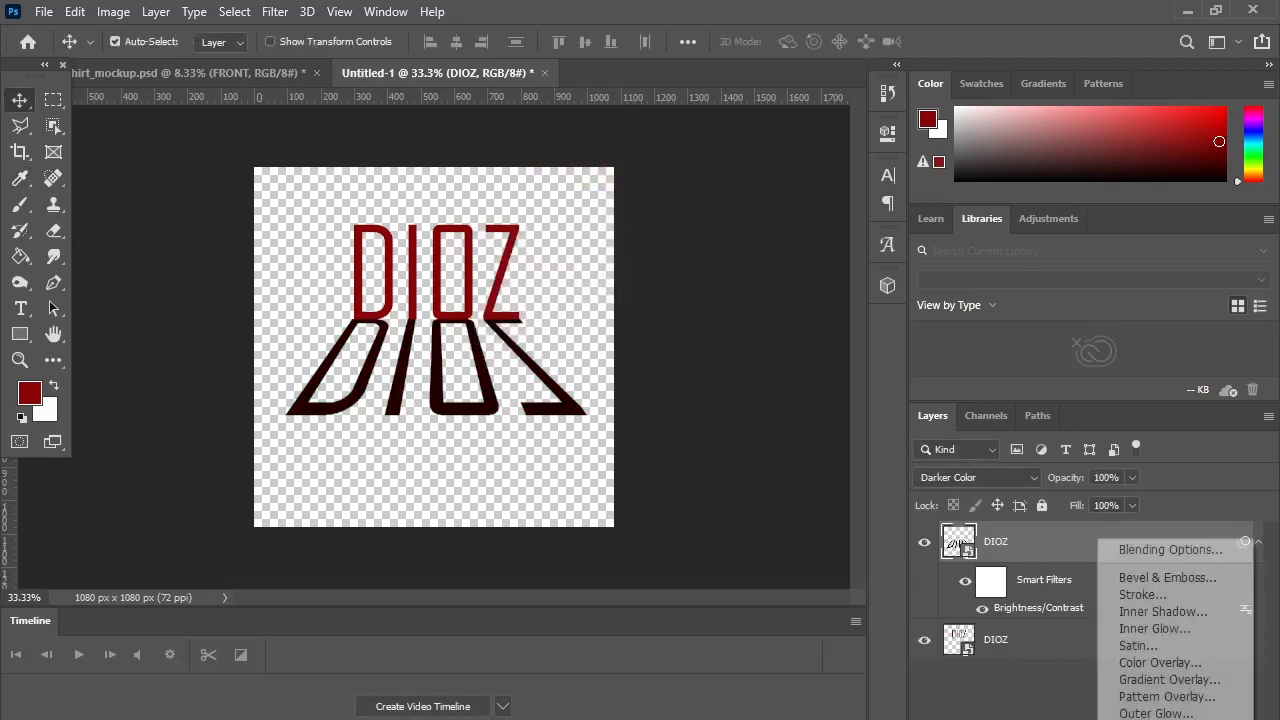
left_click(1170, 549)
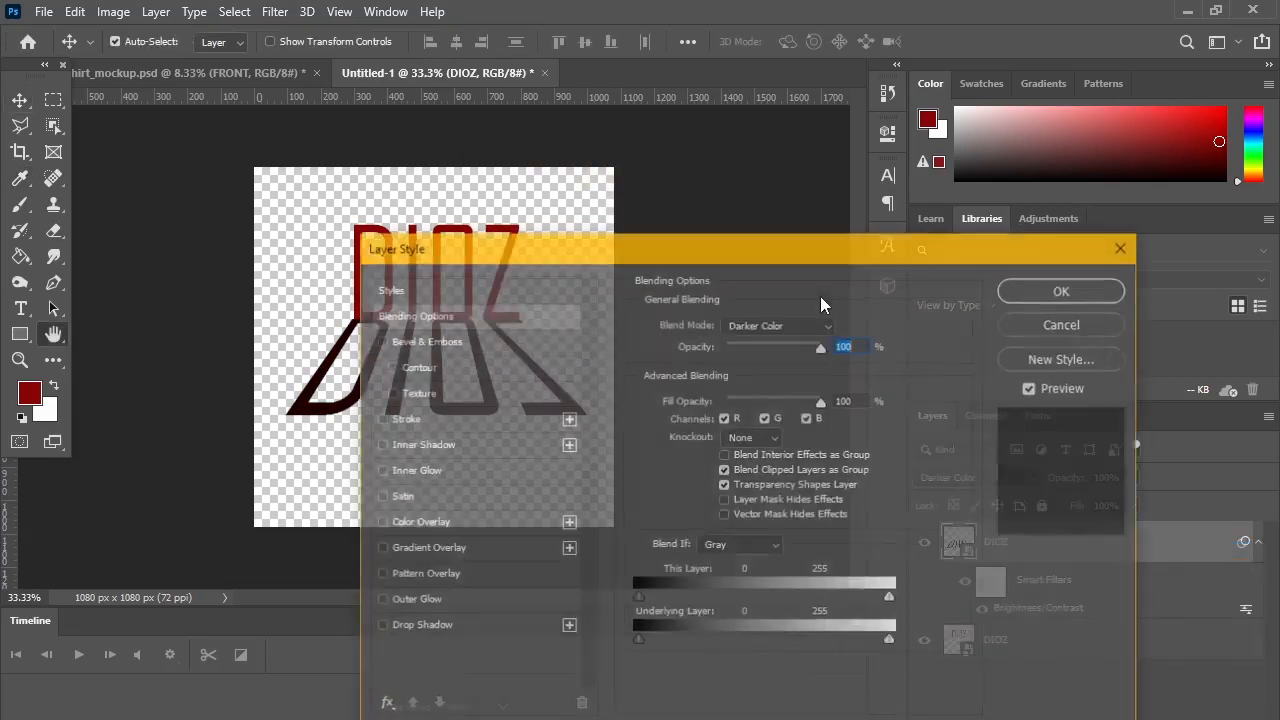
left_click_drag(690, 244, 875, 104)
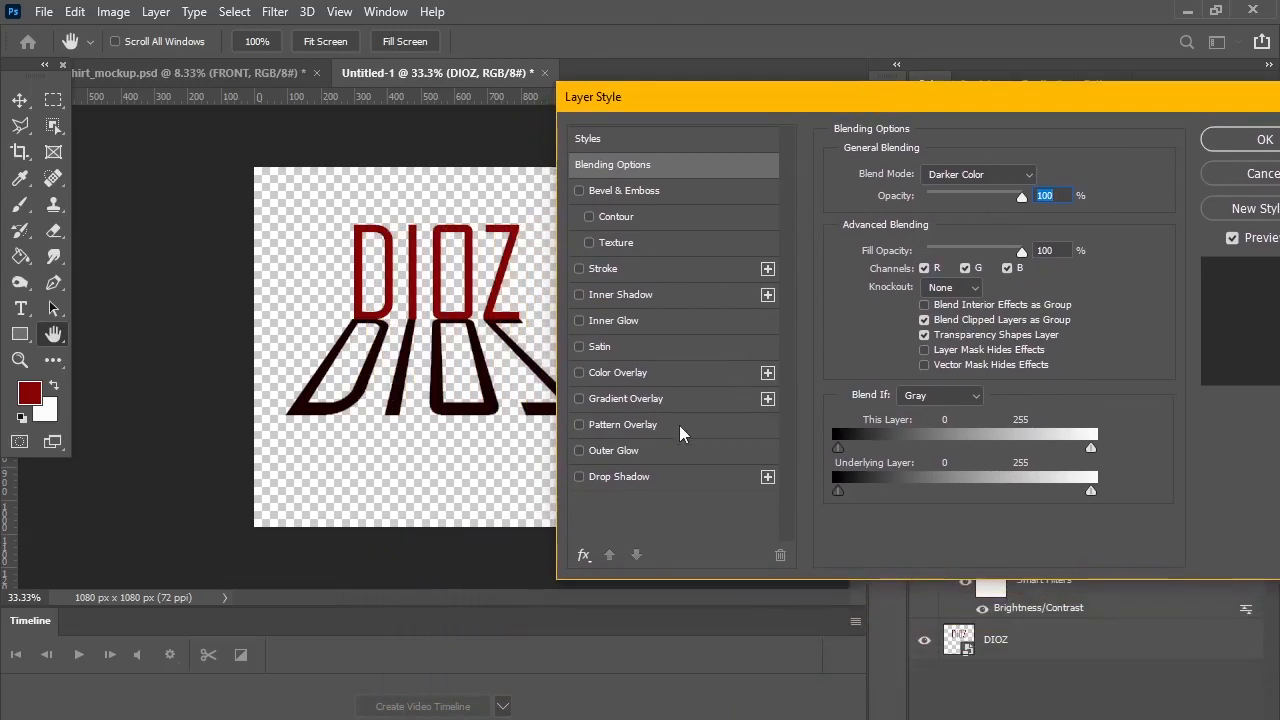
left_click(652, 400)
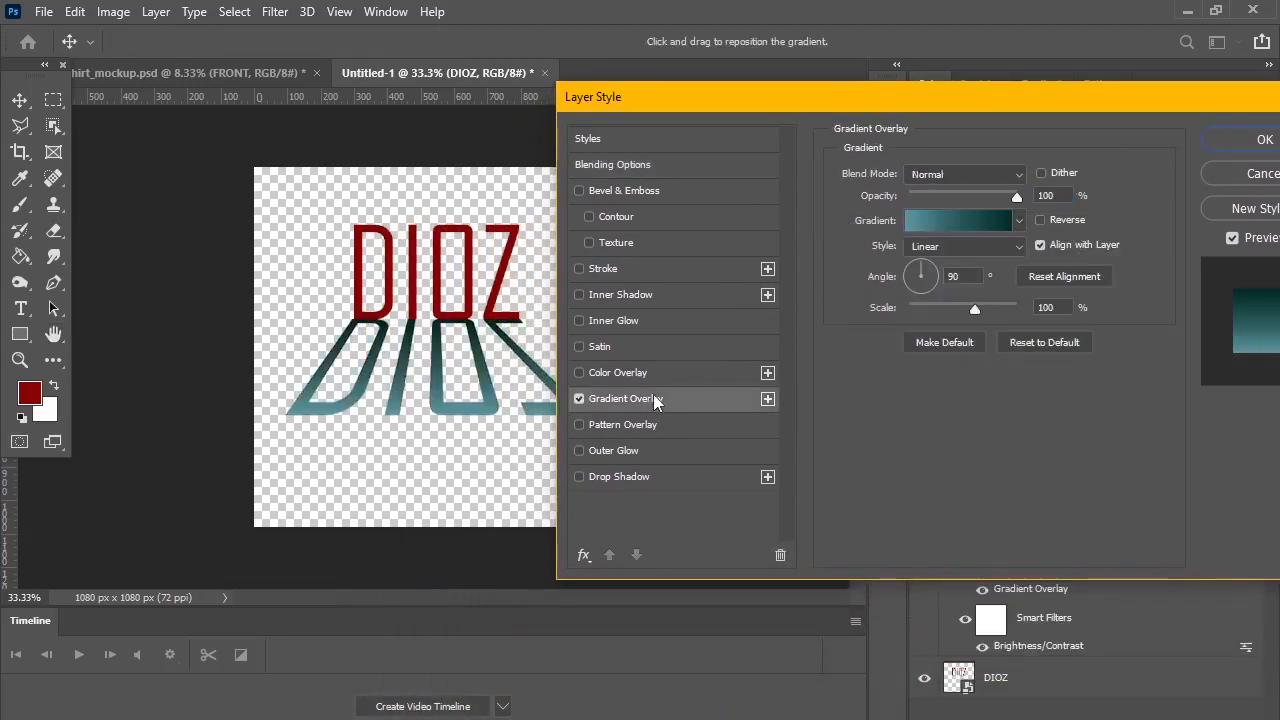
Set the overlay gradient's 100% stop to the near-black red 150101, starting from the red sampled from the upper DIOZ text.
left_click(1005, 221)
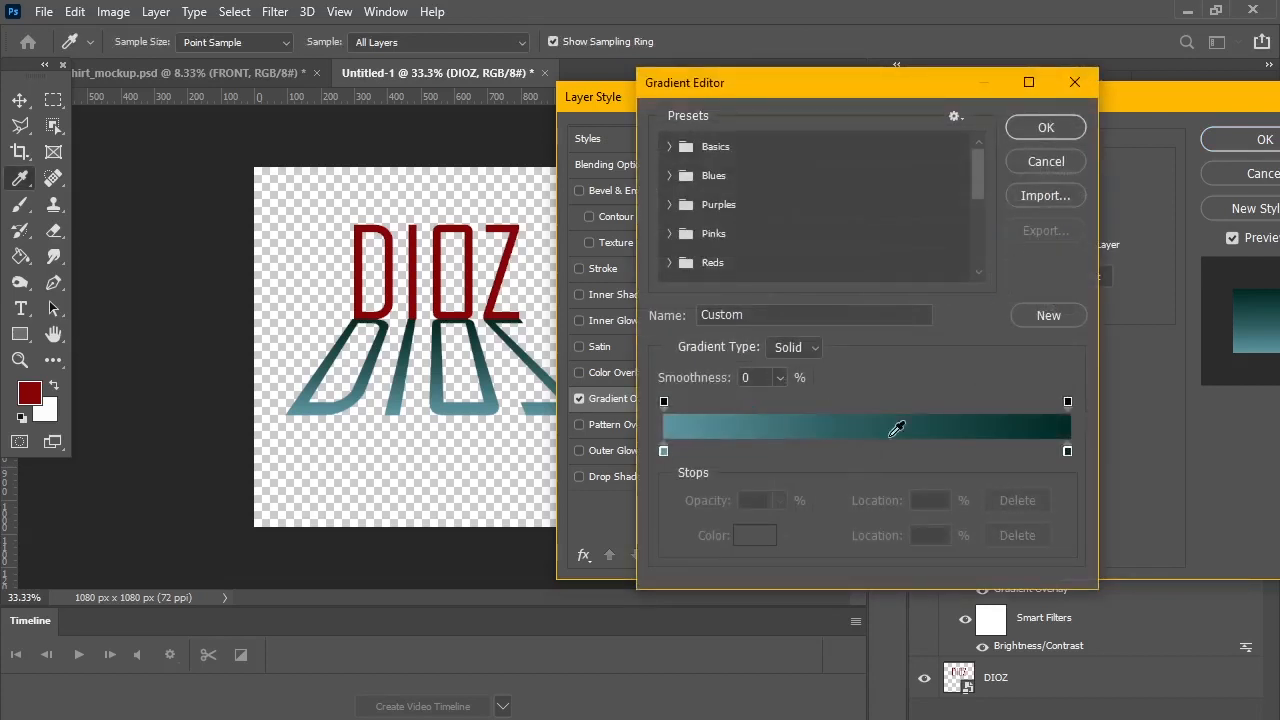
left_click(1068, 451)
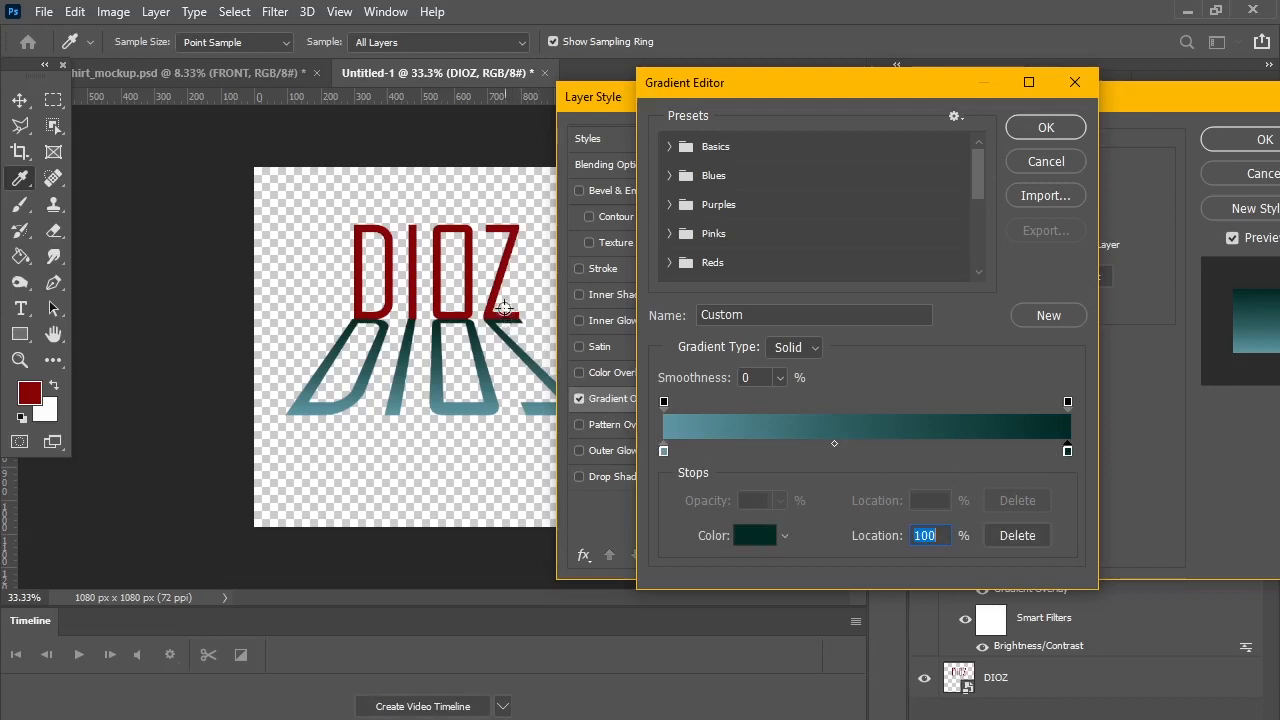
left_click(769, 537)
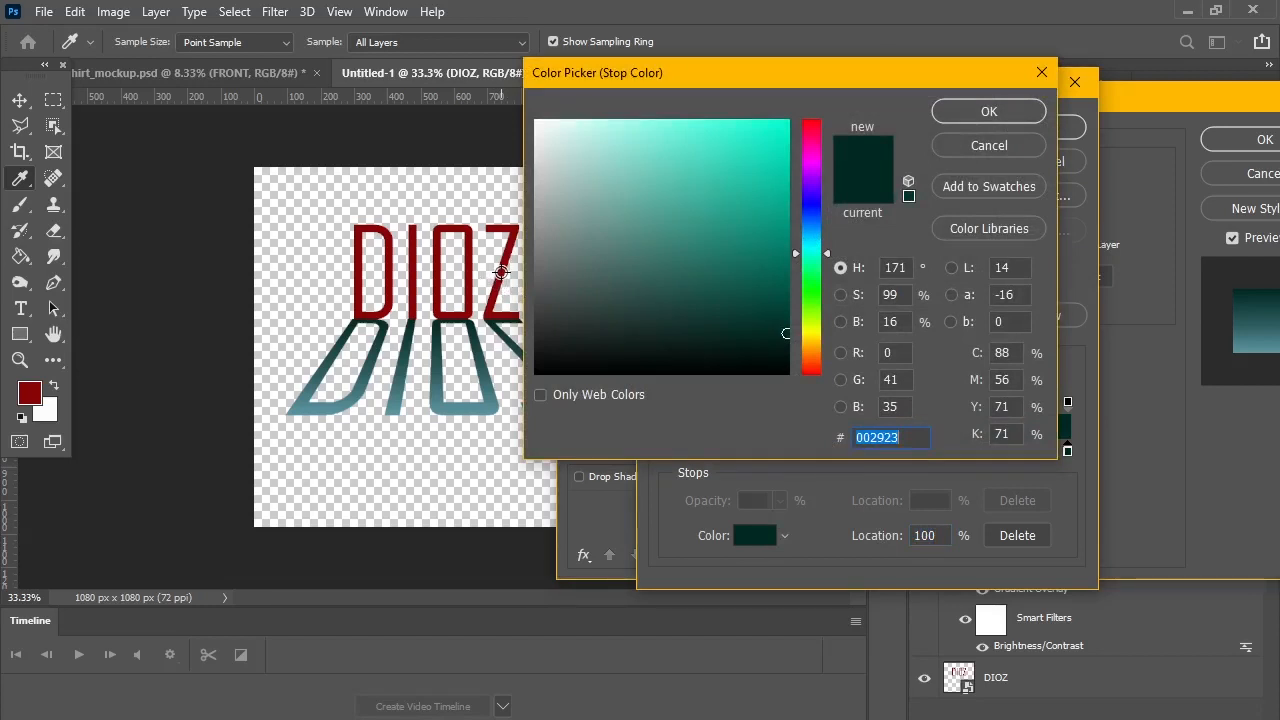
left_click(499, 278)
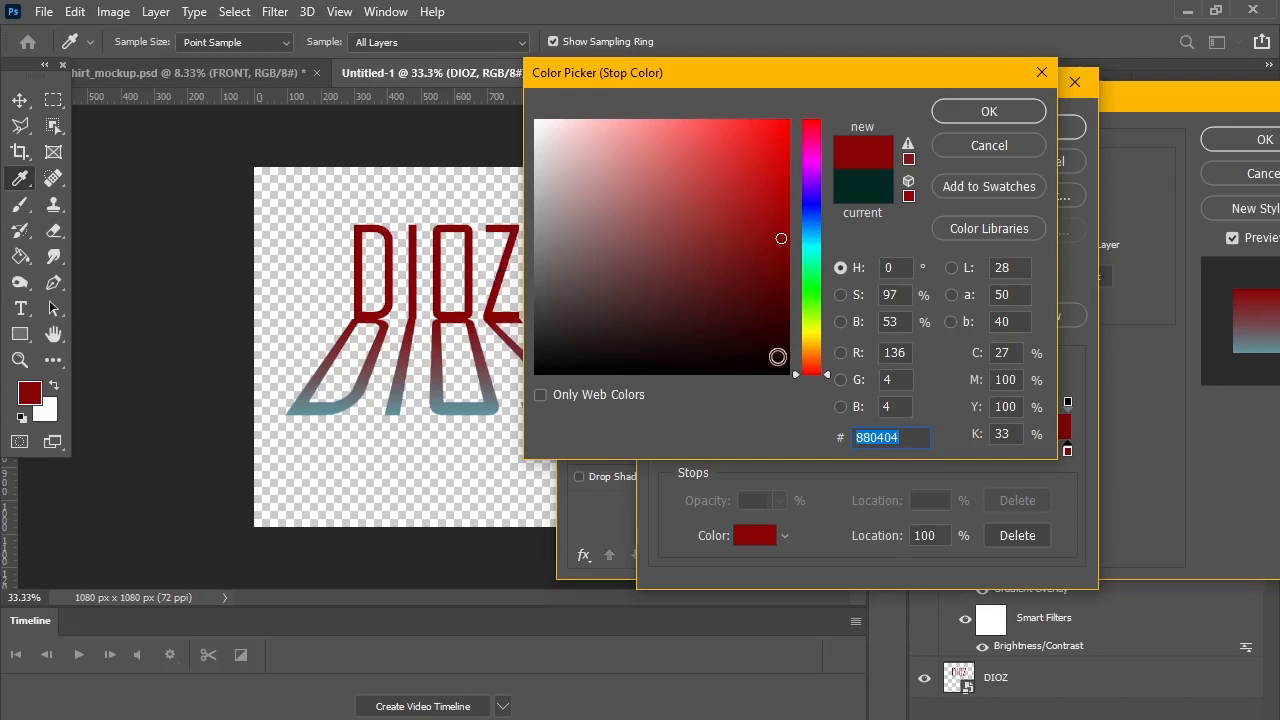
left_click_drag(779, 247, 774, 360)
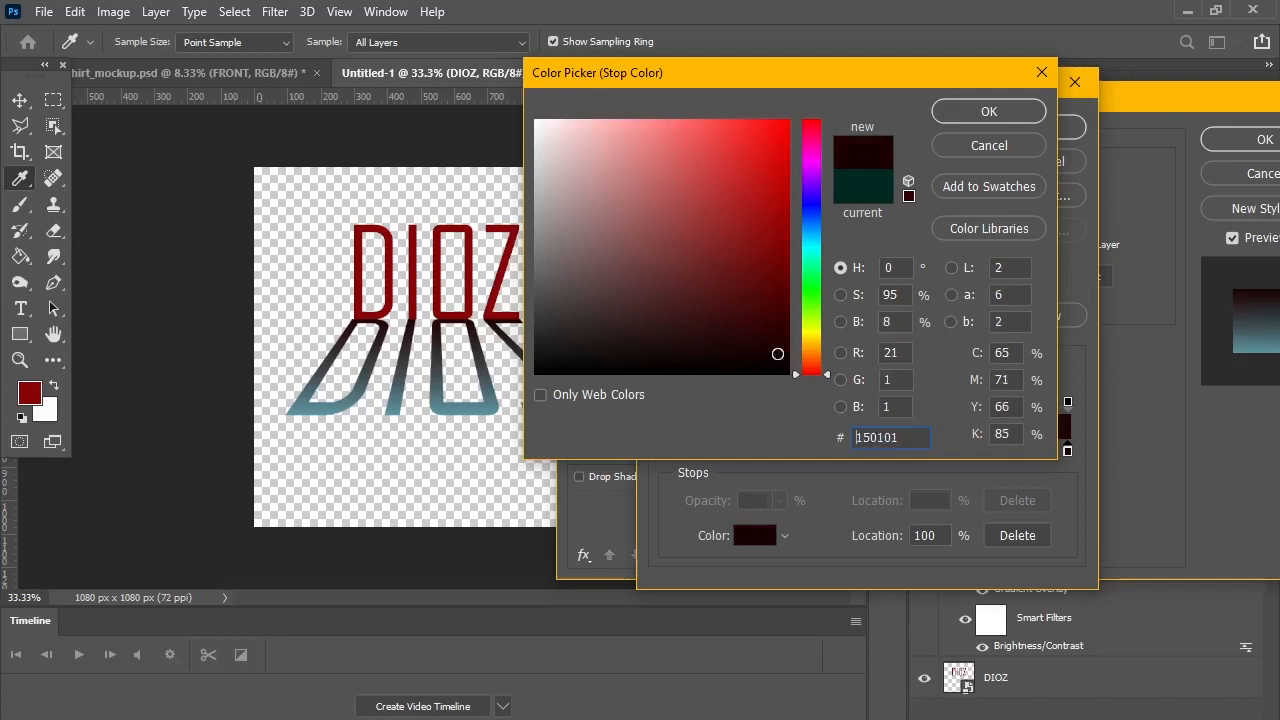
key("Return")
Set the overlay gradient's 0% stop to the near-white colour feffff.
left_click(664, 451)
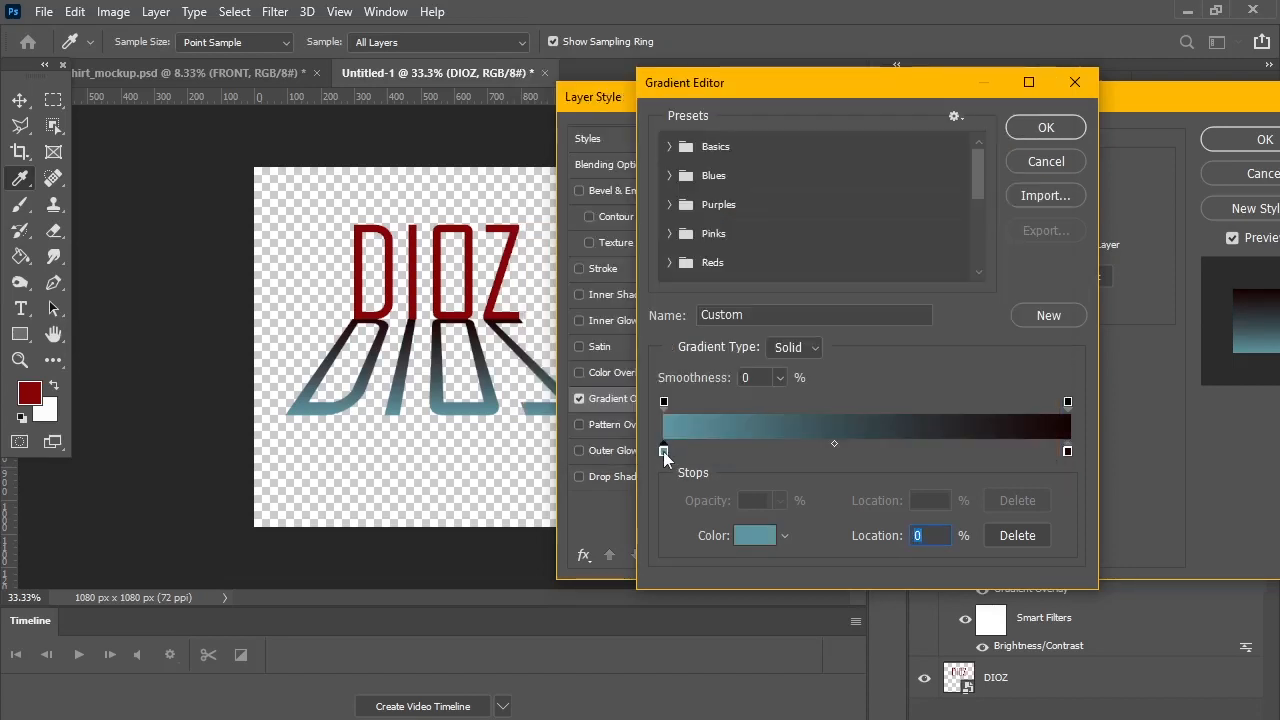
left_click(777, 537)
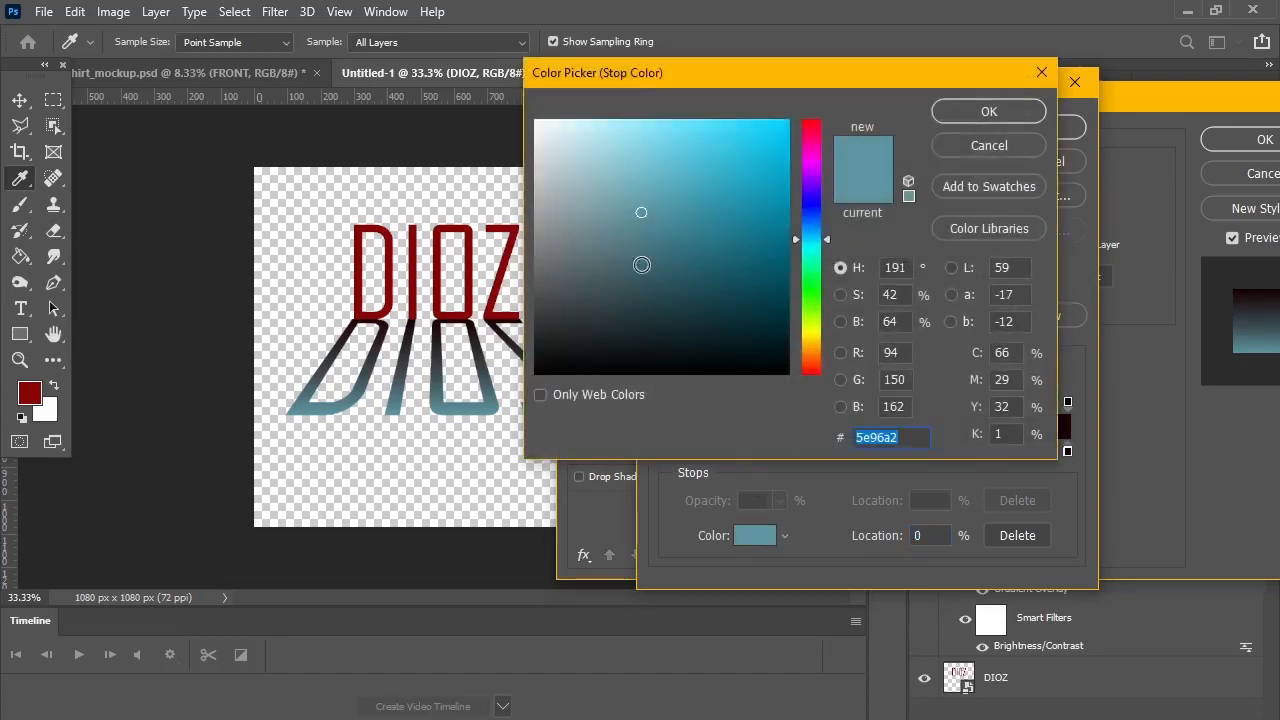
left_click(535, 121)
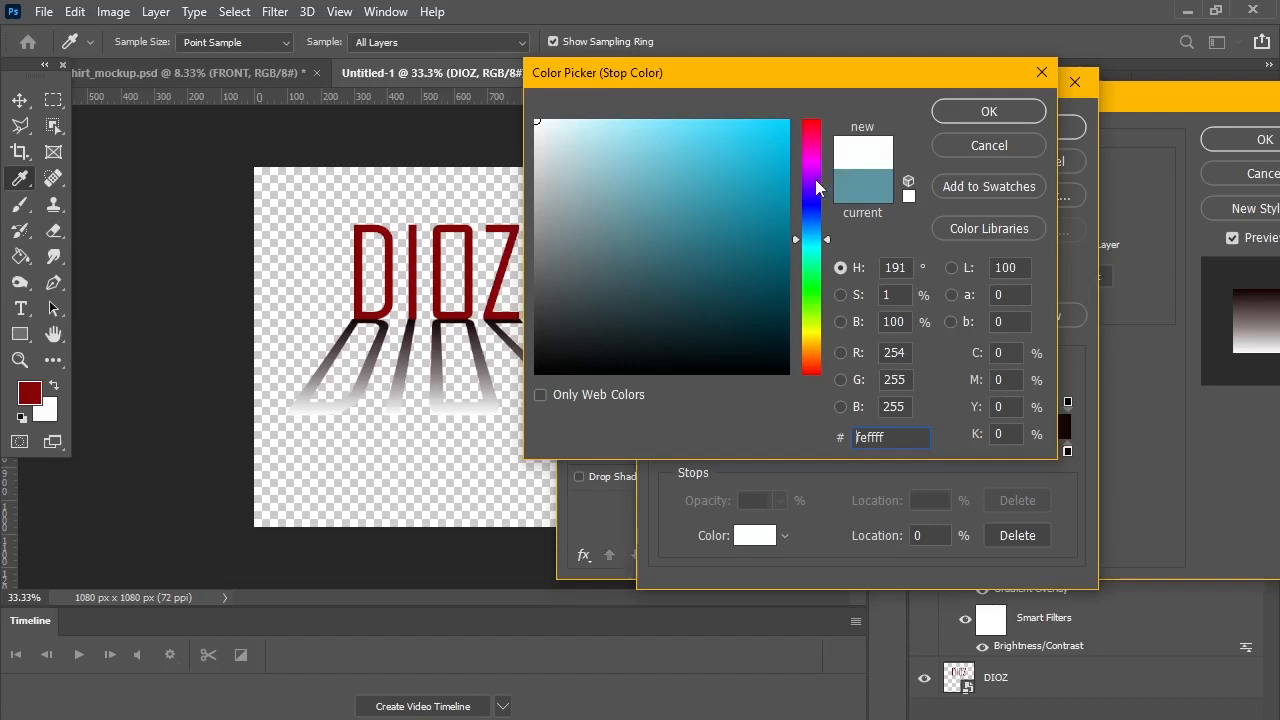
left_click(989, 111)
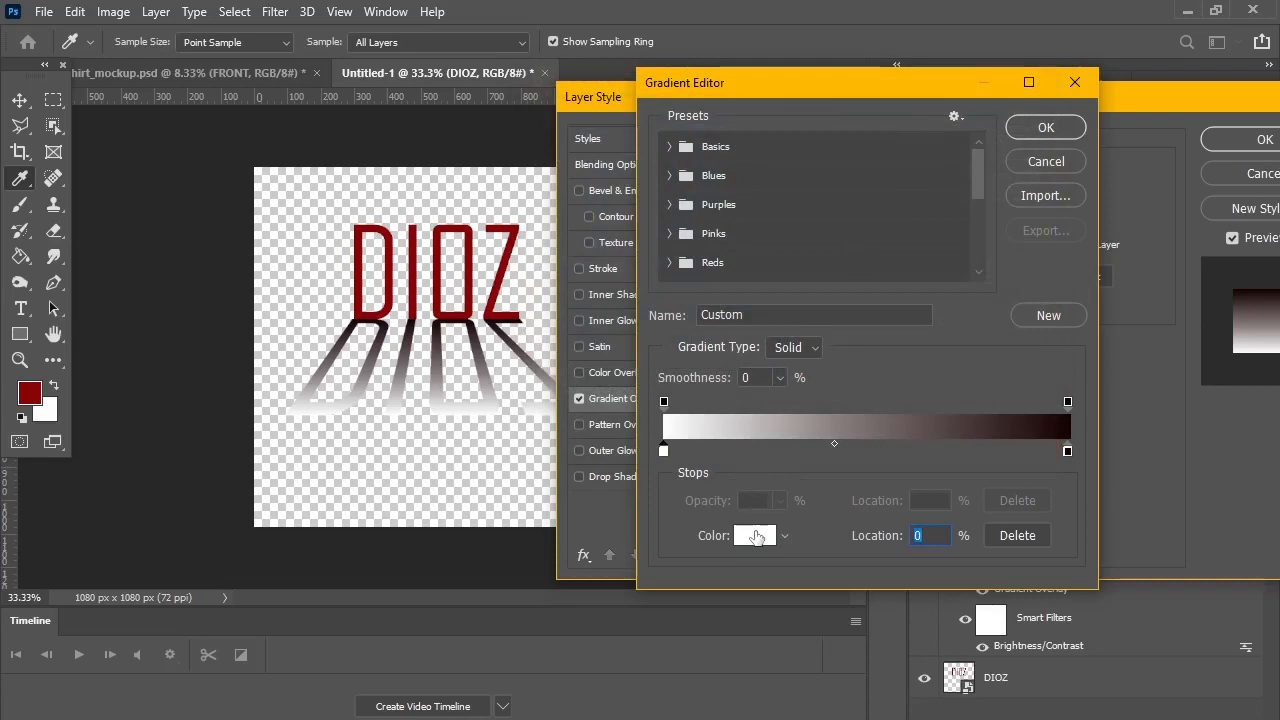
Try the foreground and background colours on the gradient's 0% stop and return it to User Color.
left_click(788, 538)
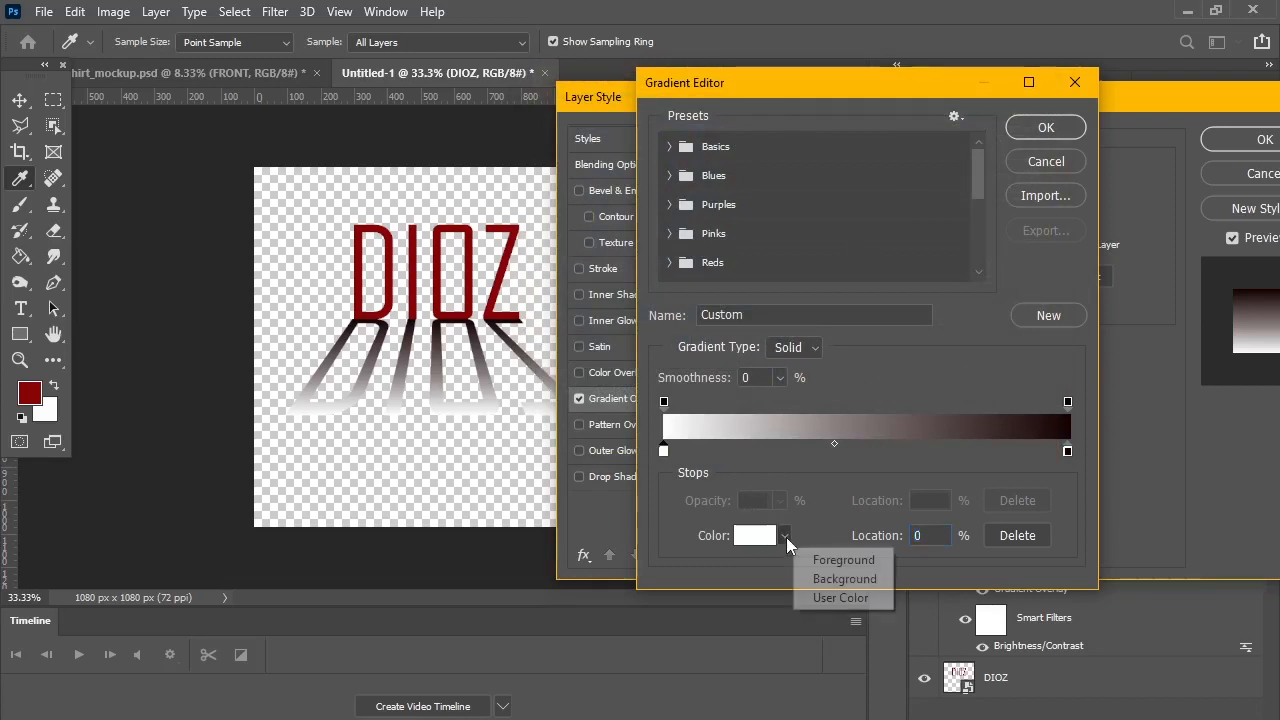
left_click(834, 562)
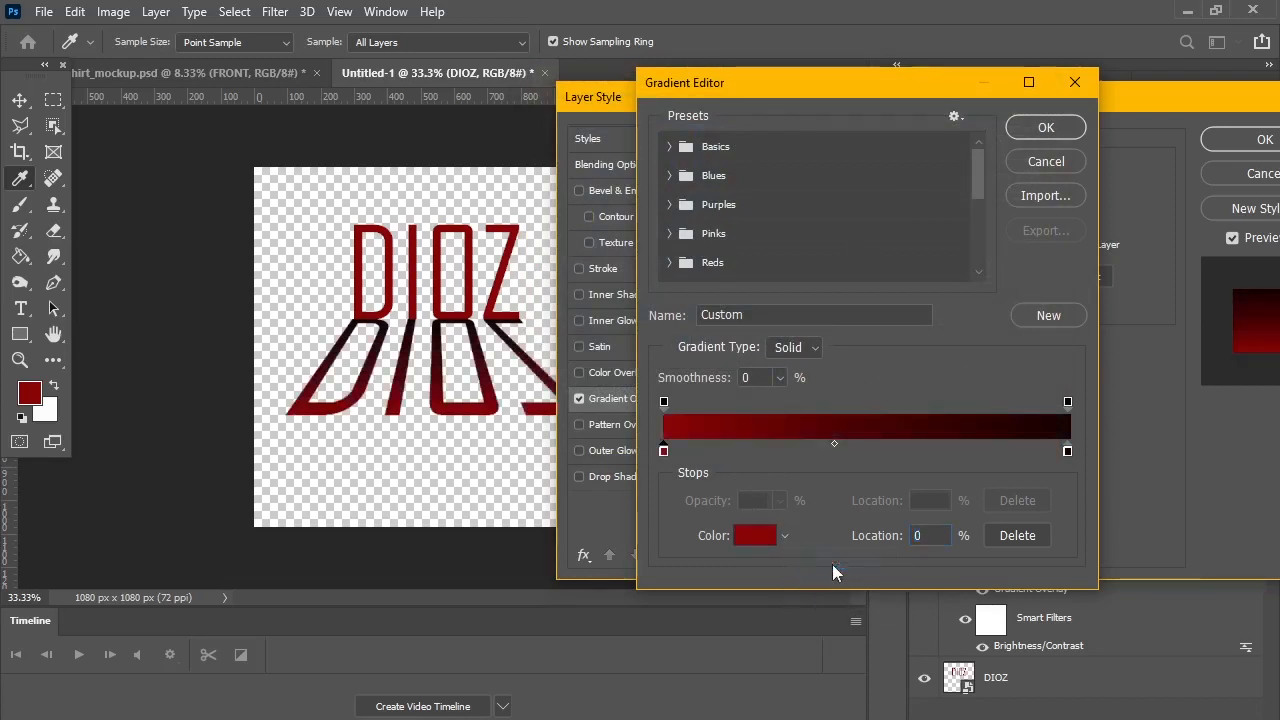
left_click(784, 535)
left_click(844, 579)
left_click(784, 536)
left_click(836, 598)
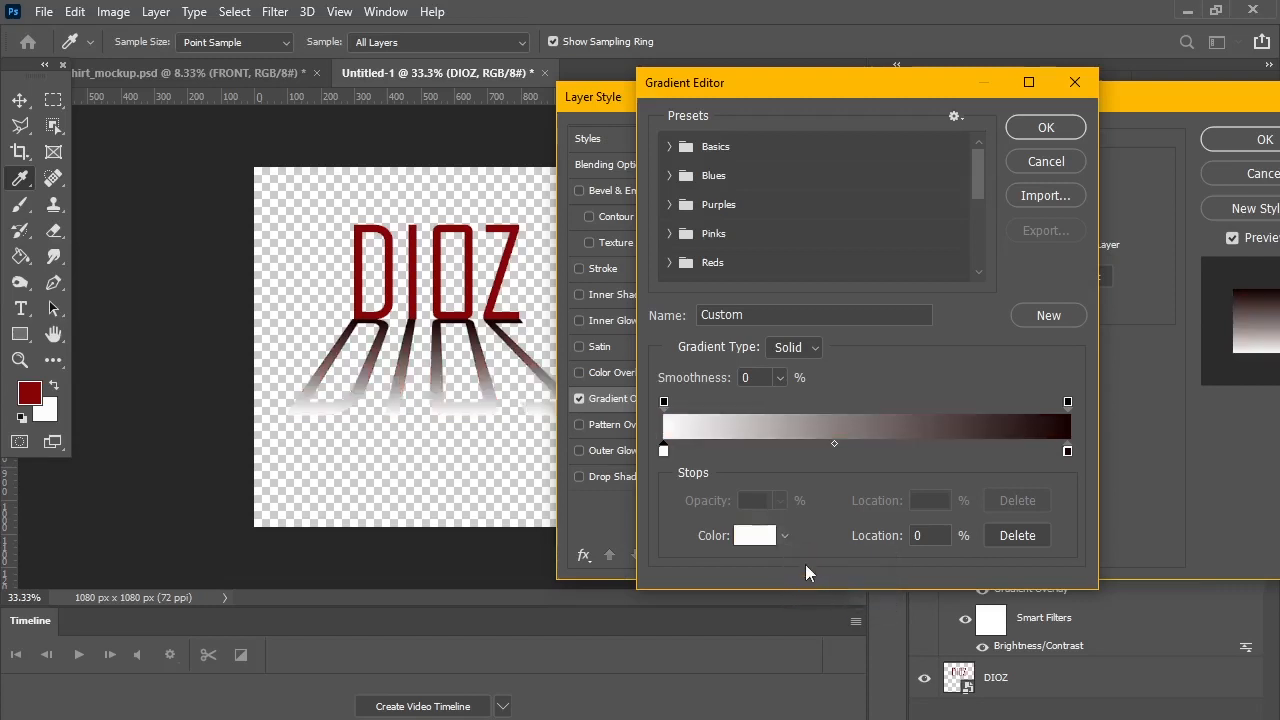
left_click(783, 537)
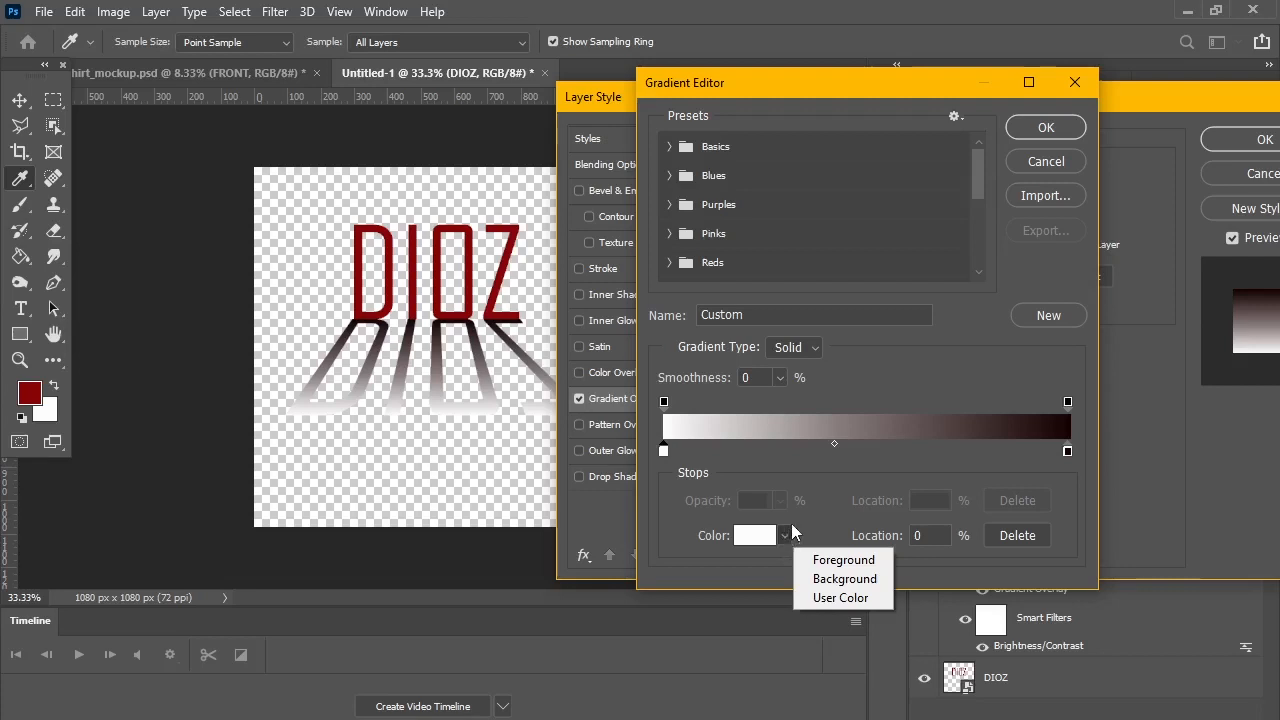
left_click(807, 514)
Apply the gradient overlay and check the reflection by toggling the reflected DIOZ layer's visibility.
left_click(1046, 127)
left_click(1236, 141)
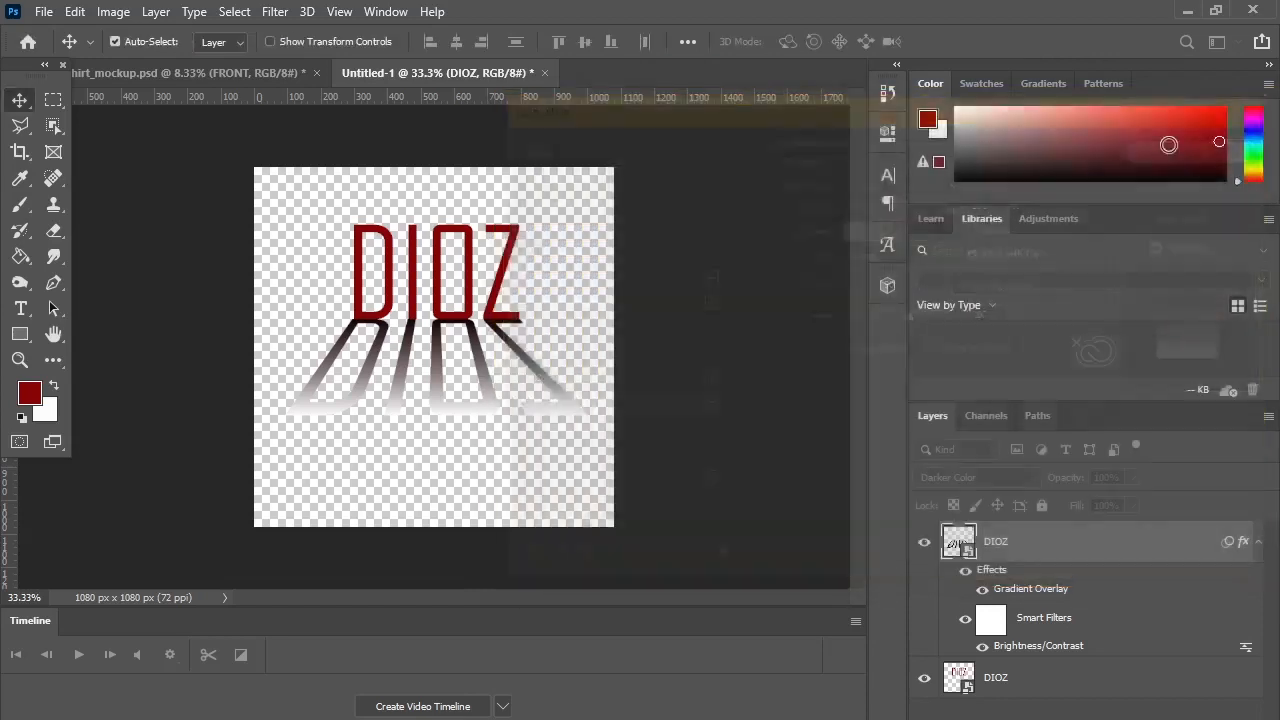
left_click(924, 542)
left_click(924, 542)
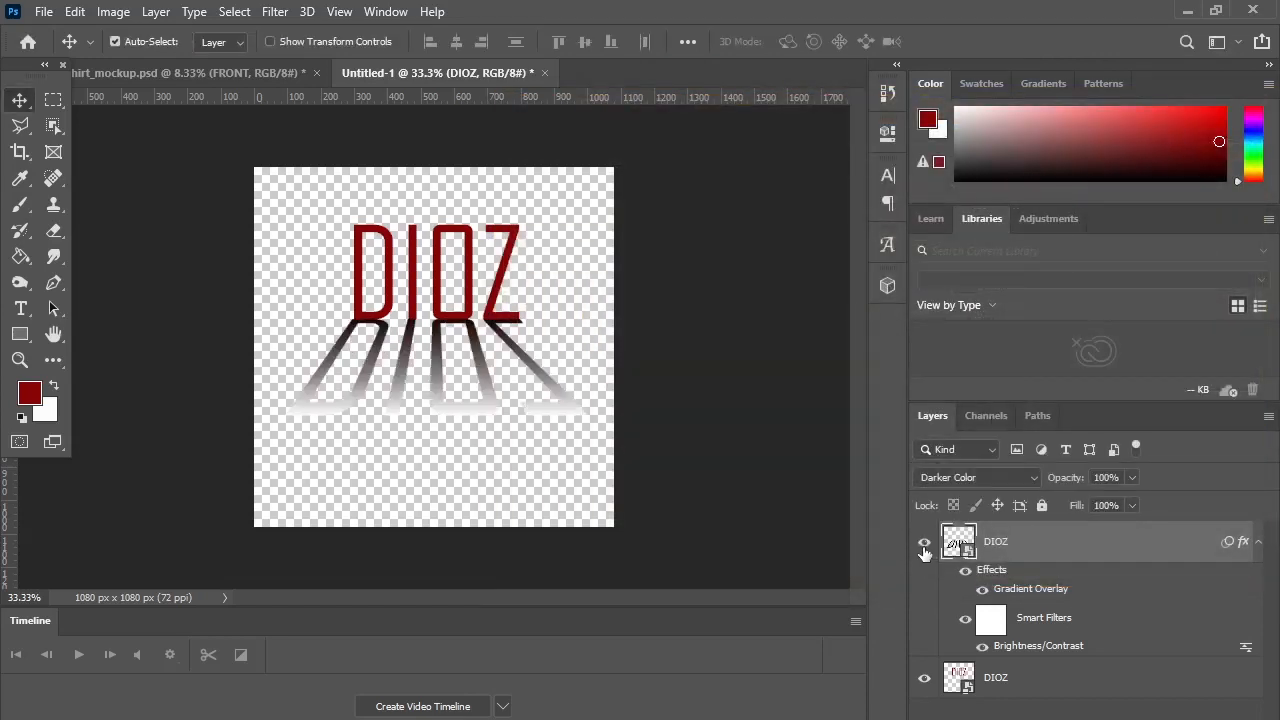
Apply Brightness/Contrast to the upright DIOZ layer with brightness -69 and contrast -1.
left_click(1258, 541)
left_click(1092, 594)
left_click(113, 11)
mouse_move(190, 70)
left_click(344, 66)
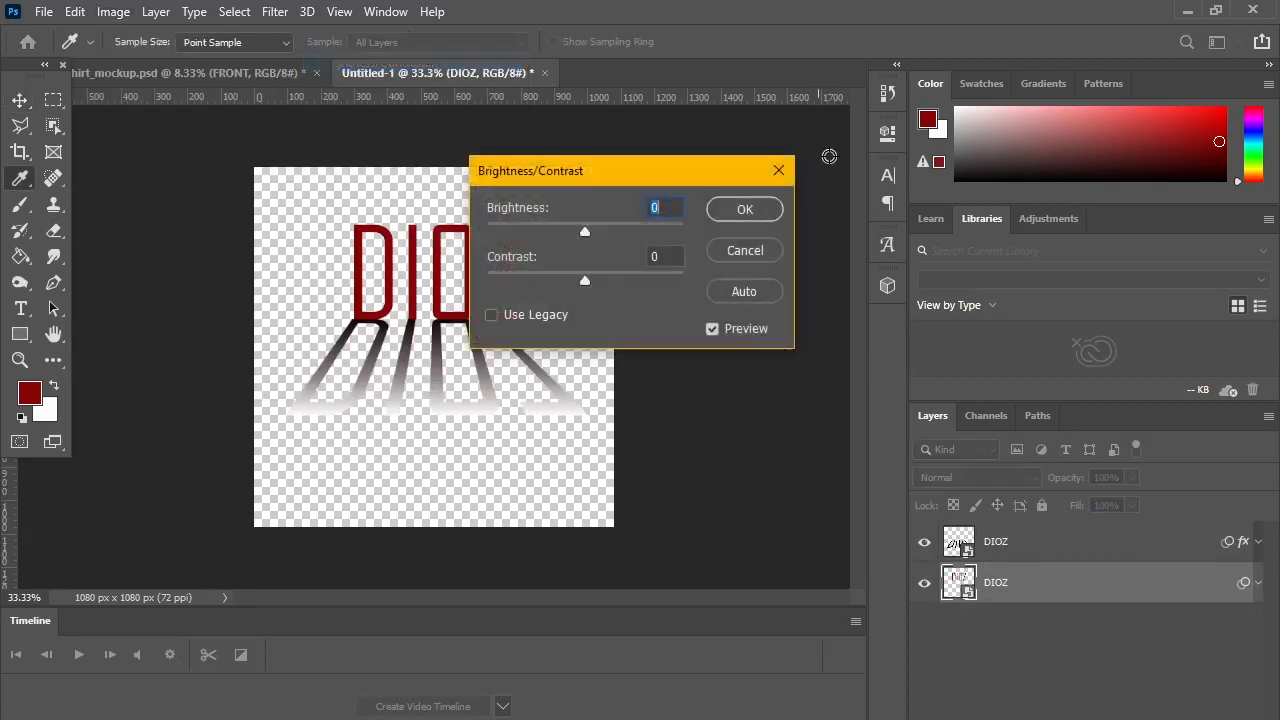
left_click_drag(655, 185, 857, 155)
left_click_drag(790, 247, 865, 253)
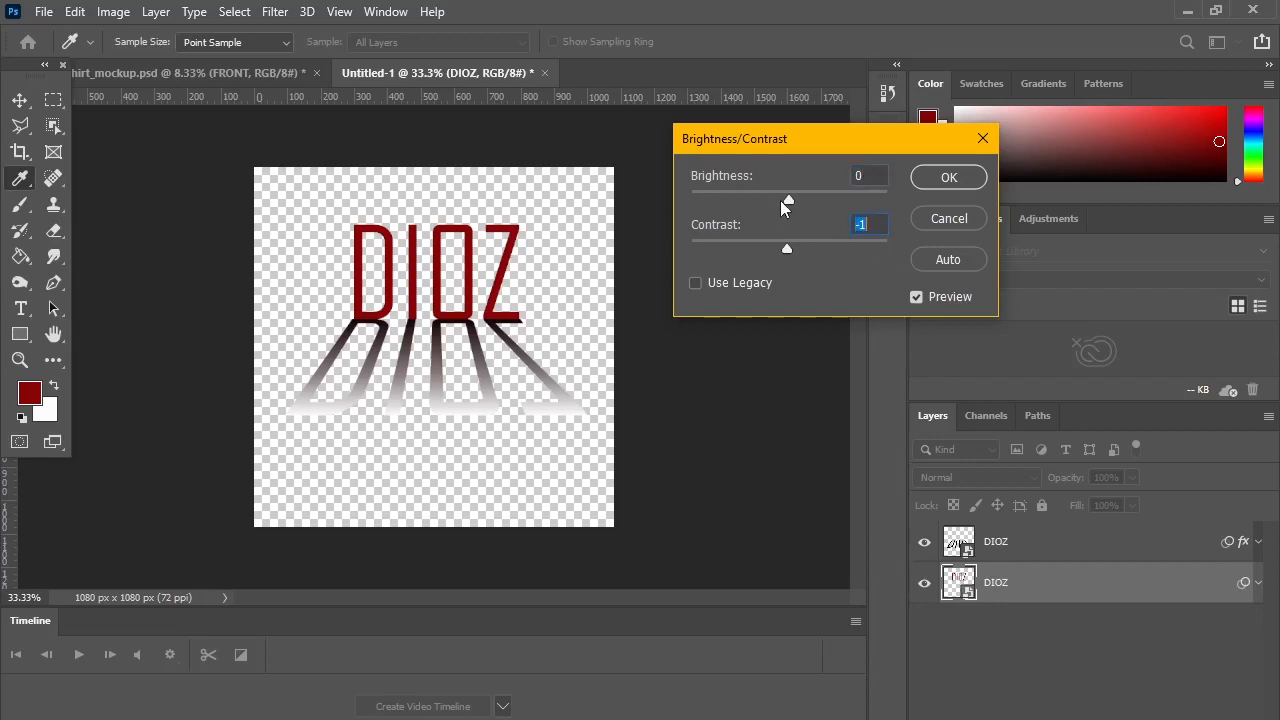
left_click_drag(789, 199, 744, 199)
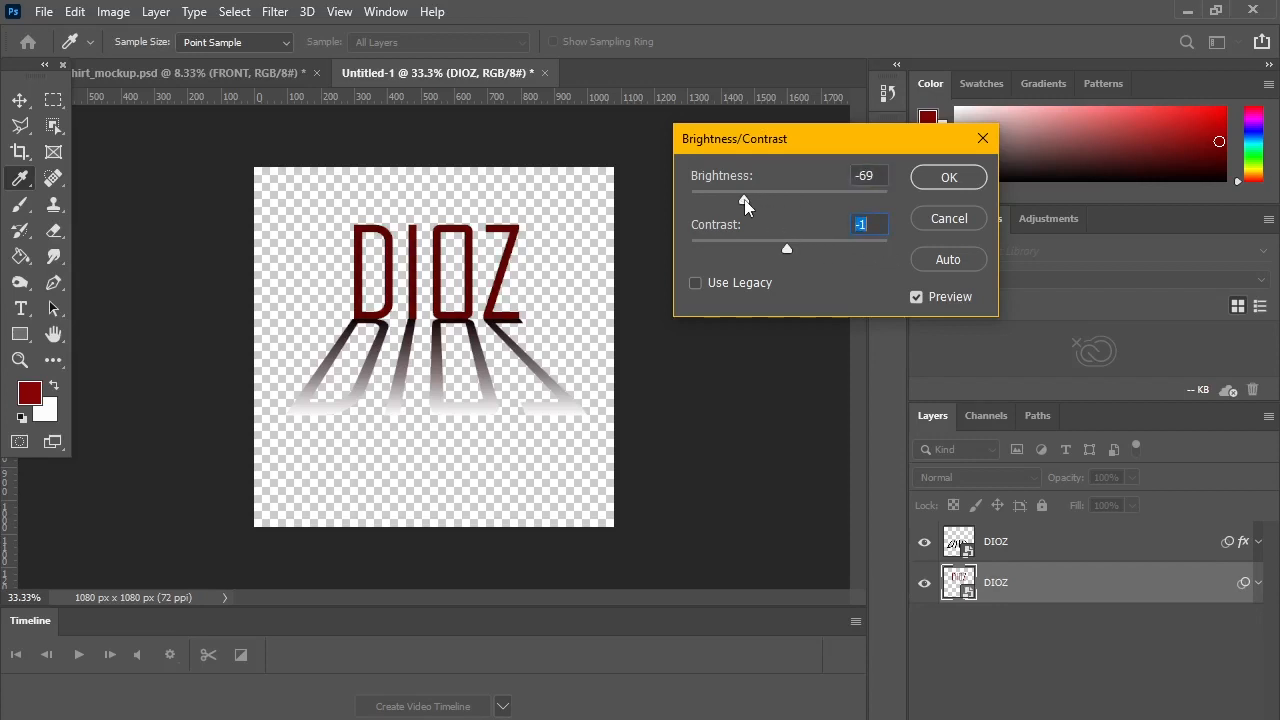
left_click(941, 184)
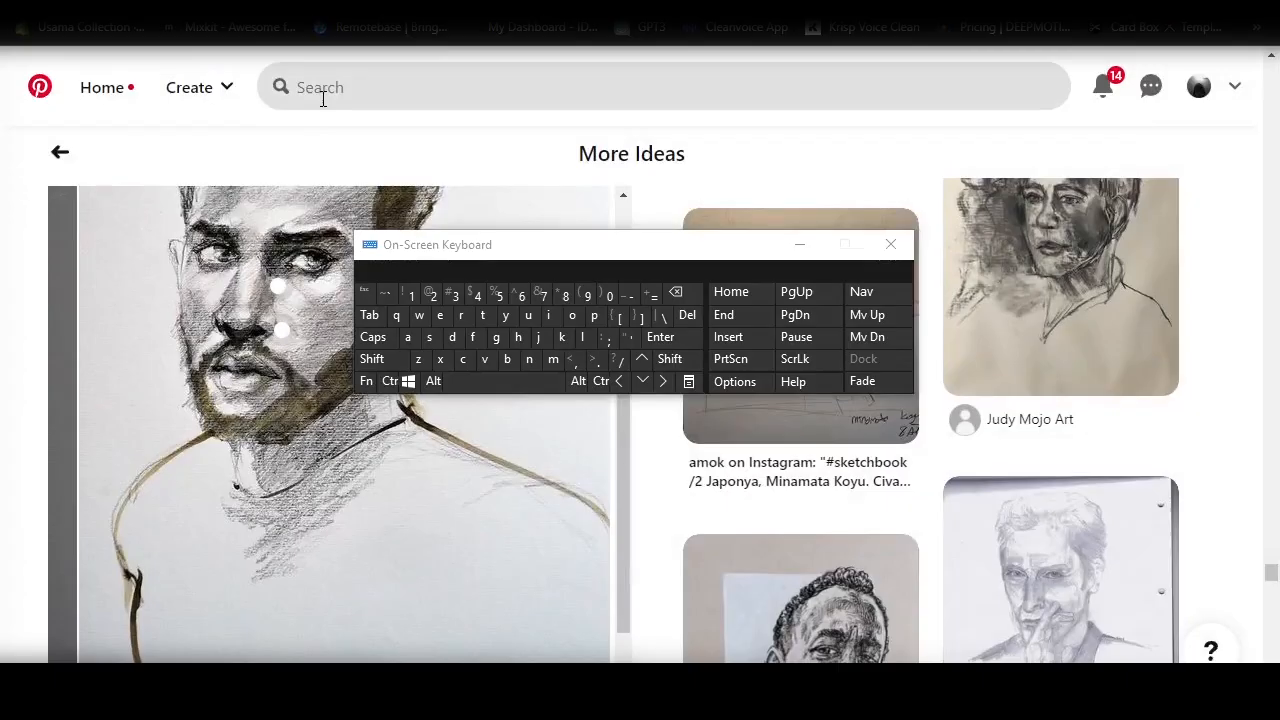
Switch to Pinterest in the browser and search for "outfits".
left_click(323, 92)
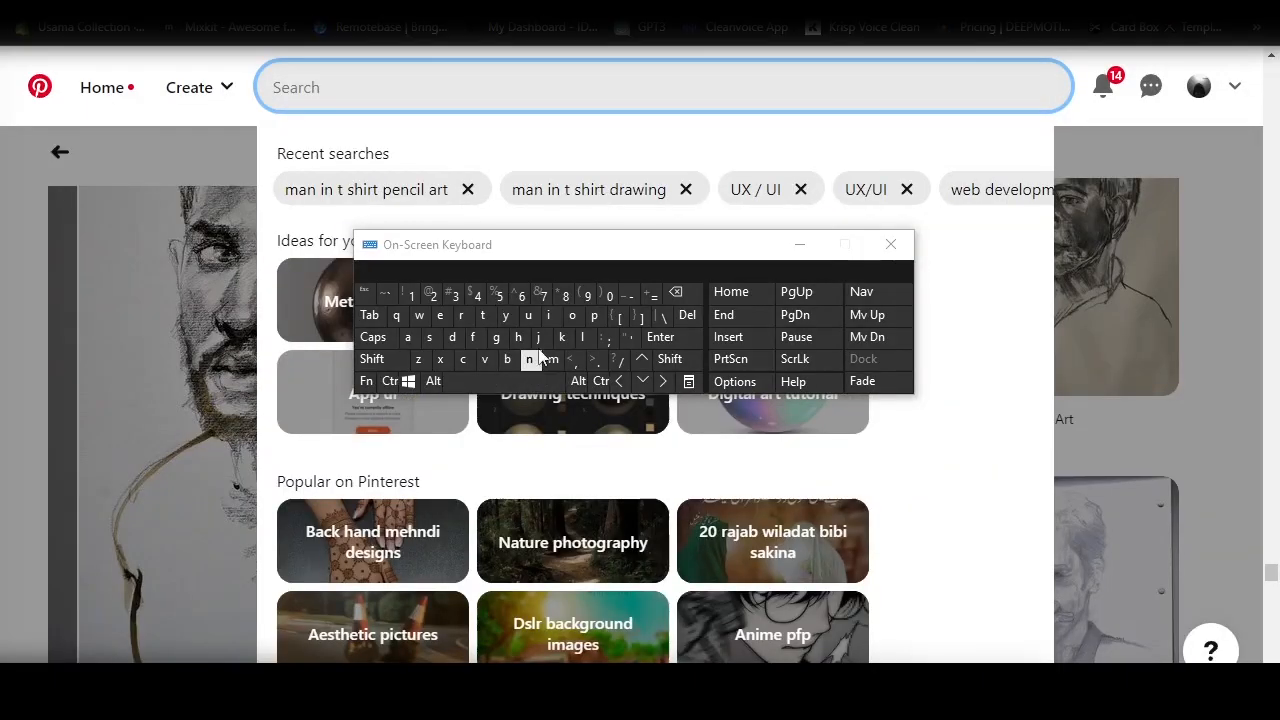
left_click(572, 316)
left_click(528, 316)
left_click(483, 316)
left_click(473, 337)
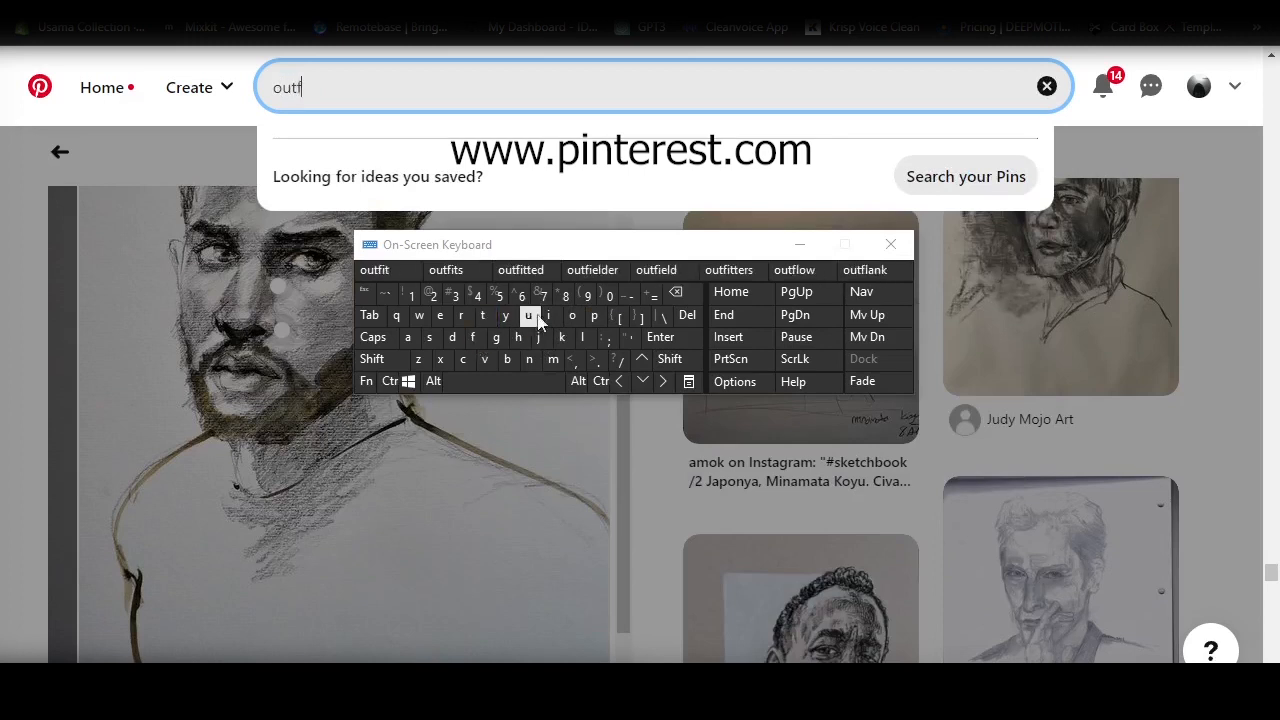
left_click(548, 316)
left_click(461, 316)
left_click(675, 292)
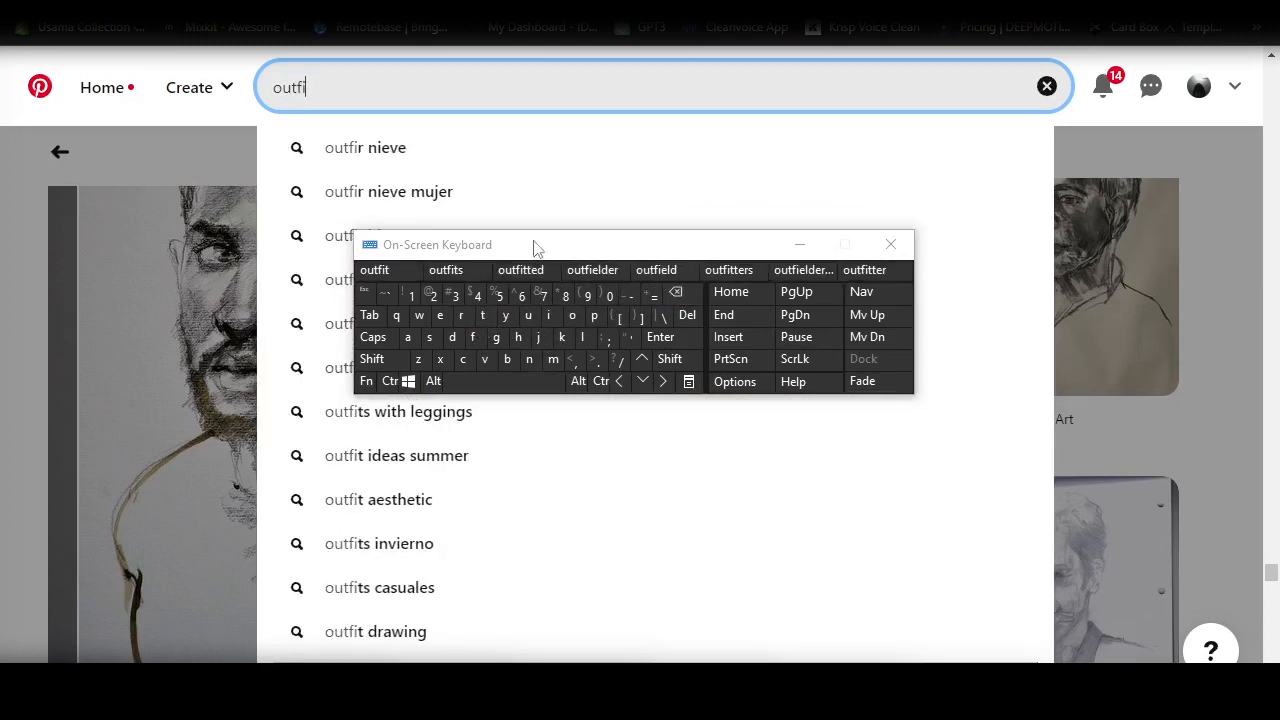
left_click(483, 316)
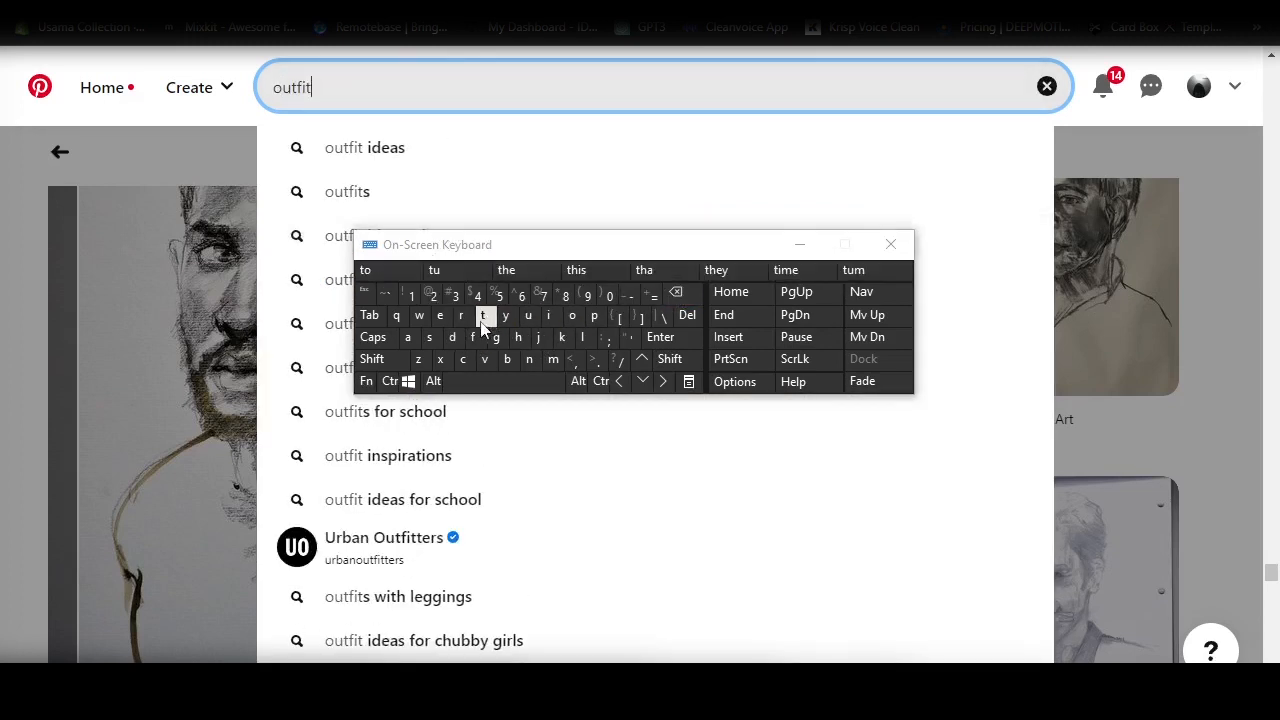
left_click(430, 337)
left_click(660, 337)
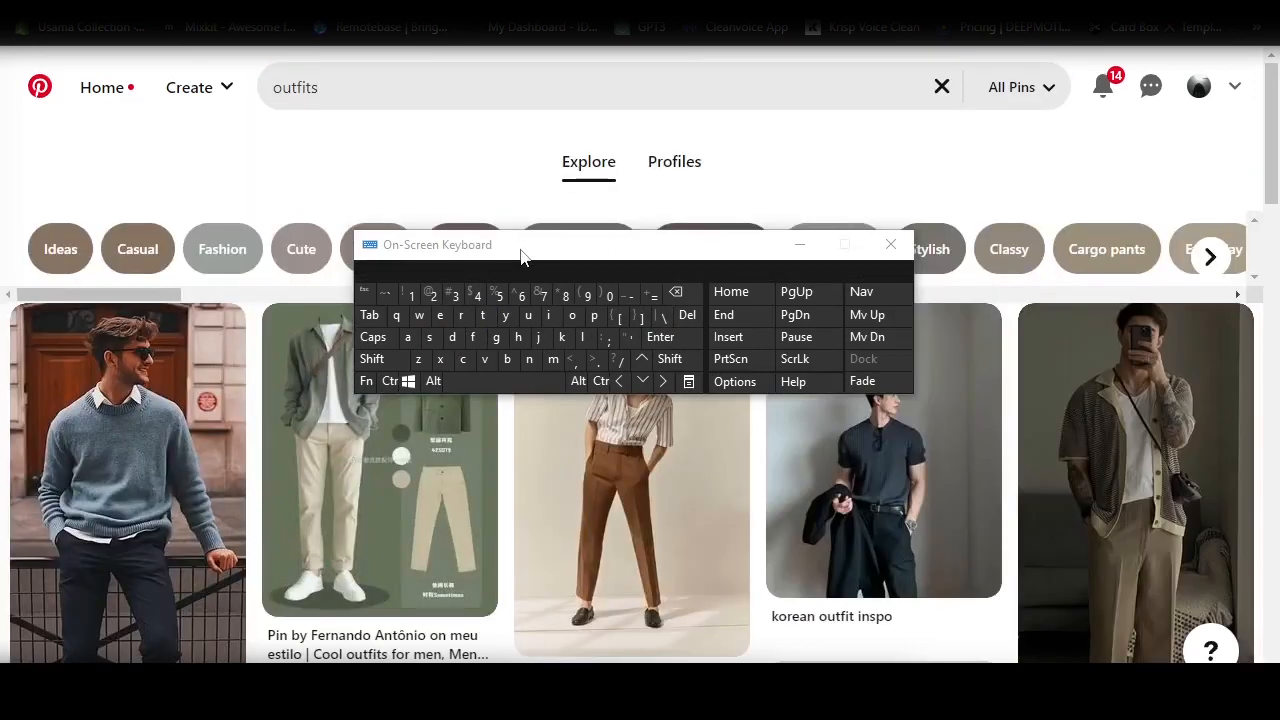
left_click_drag(525, 245, 561, 157)
left_click(820, 700)
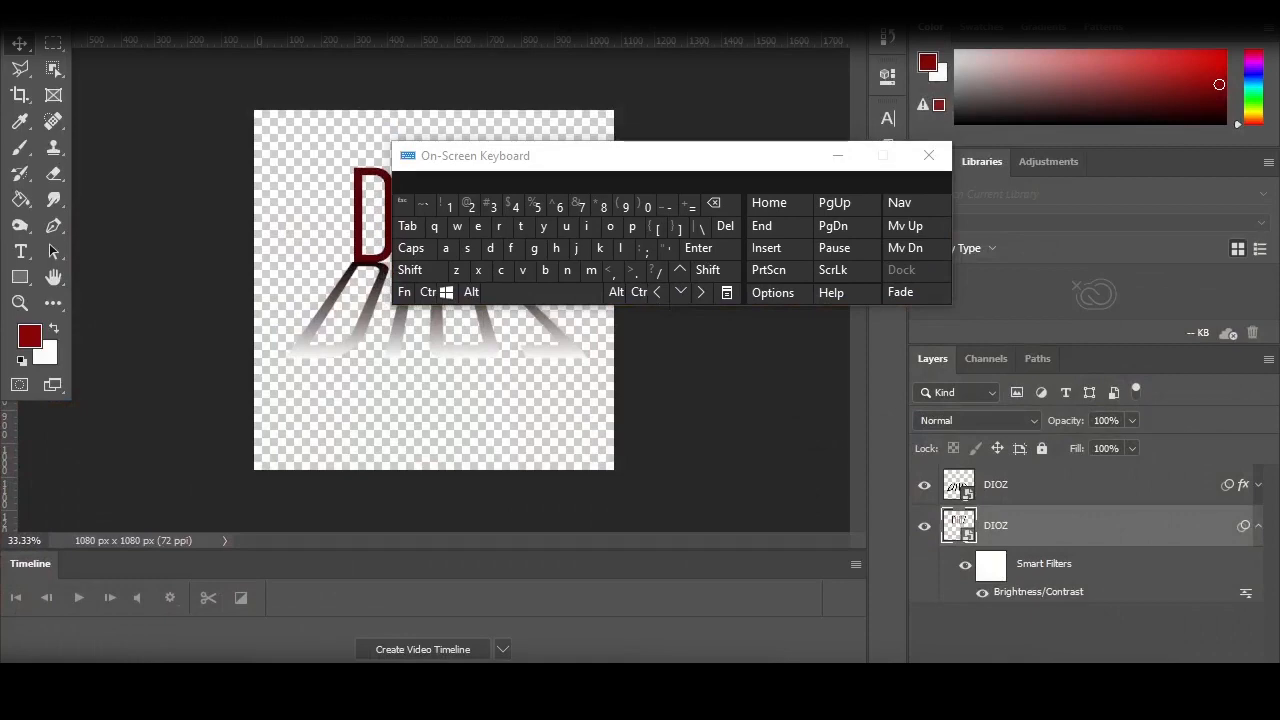
left_click(820, 700)
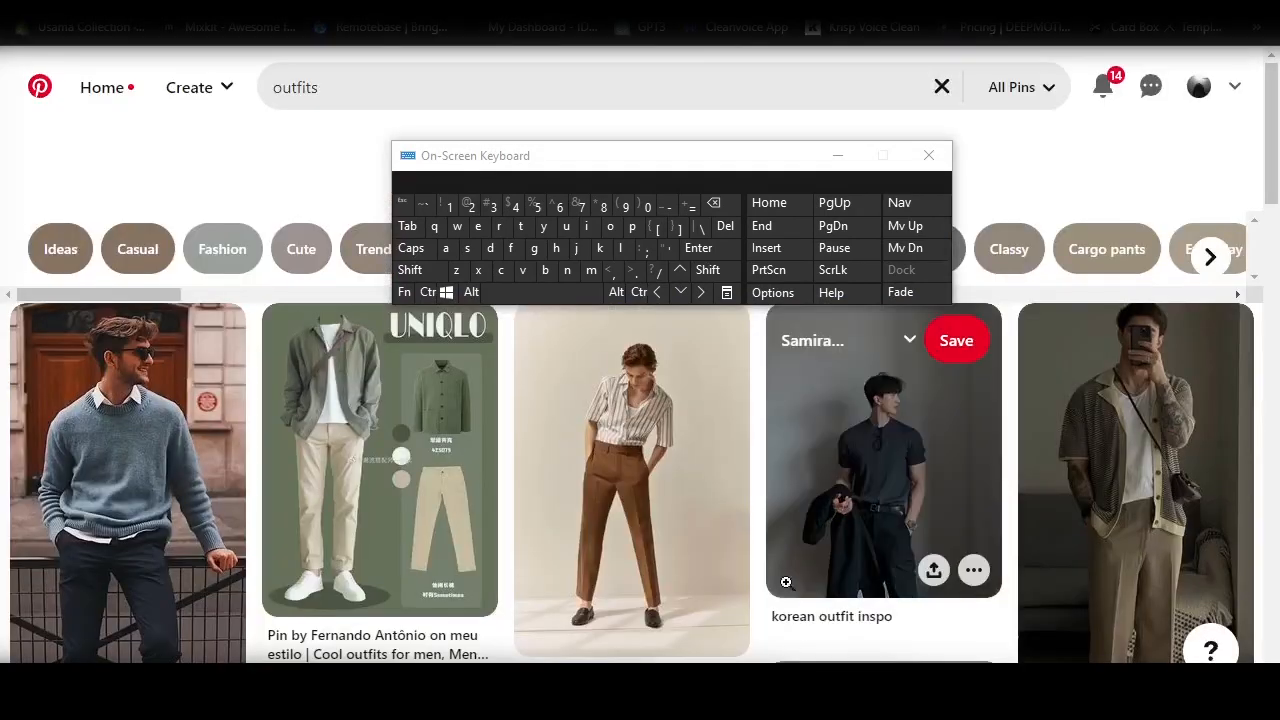
Look through the outfit pins and change the Pinterest search to "t shirt outfits".
scroll(762, 540, "down", 5)
scroll(762, 523, "down", 8)
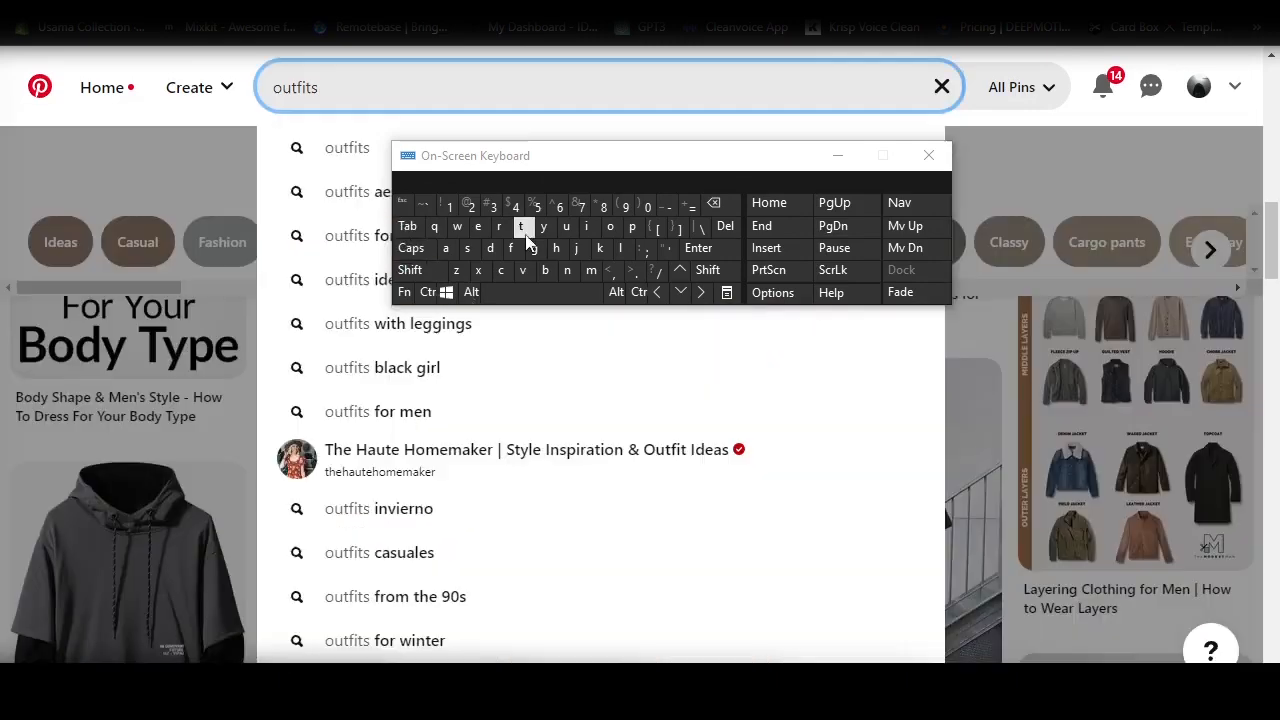
left_click(520, 226)
left_click(552, 292)
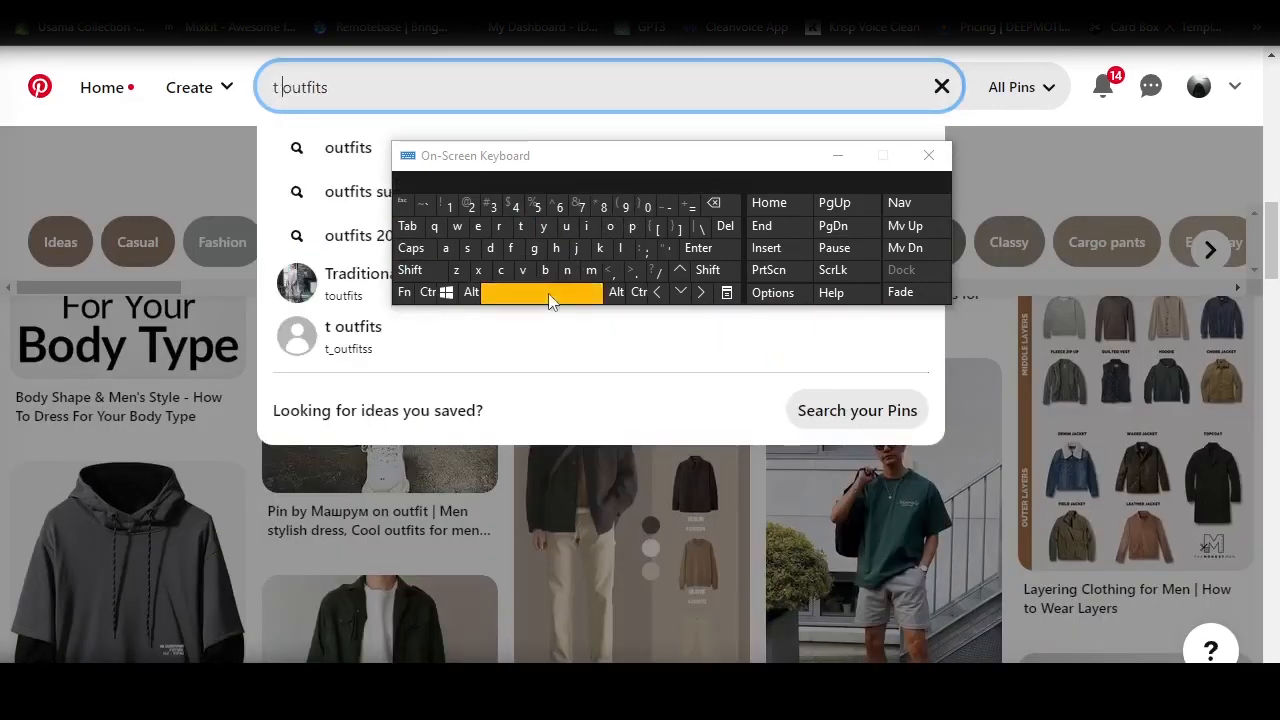
left_click(467, 248)
left_click(556, 248)
left_click(590, 226)
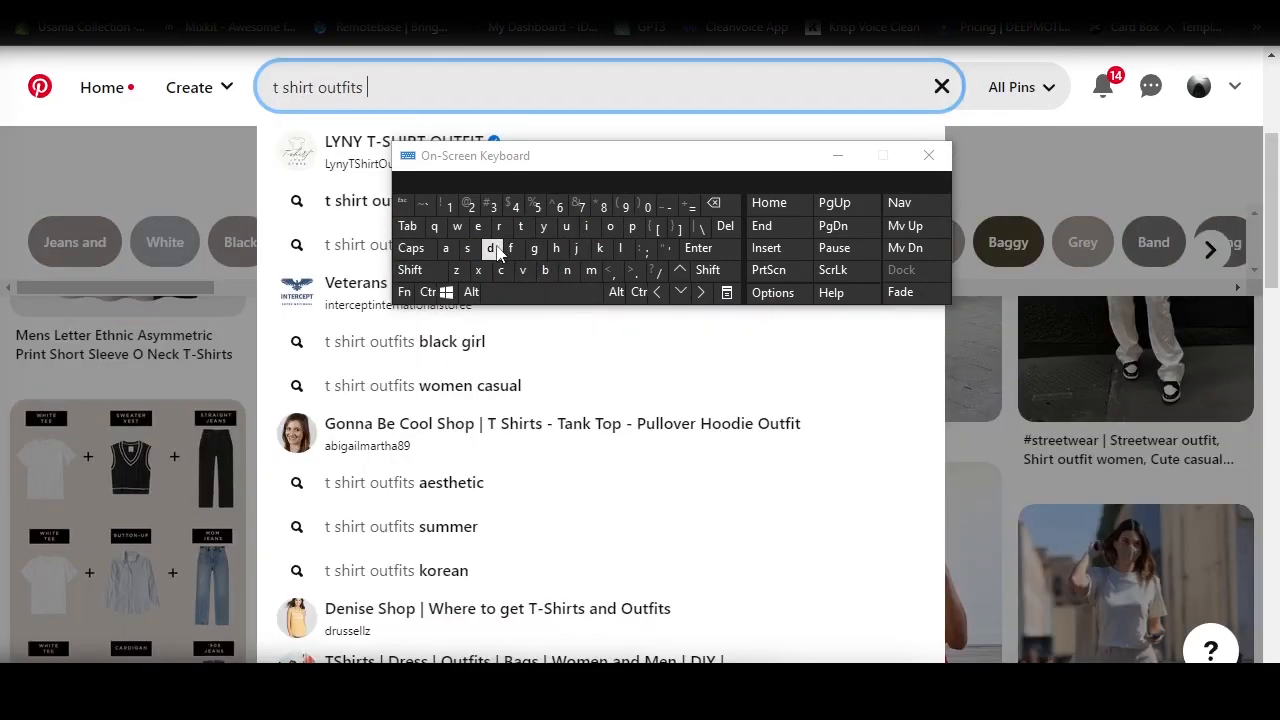
Extend the search to "t shirt outfits drawing" and run it.
left_click(491, 248)
left_click(501, 228)
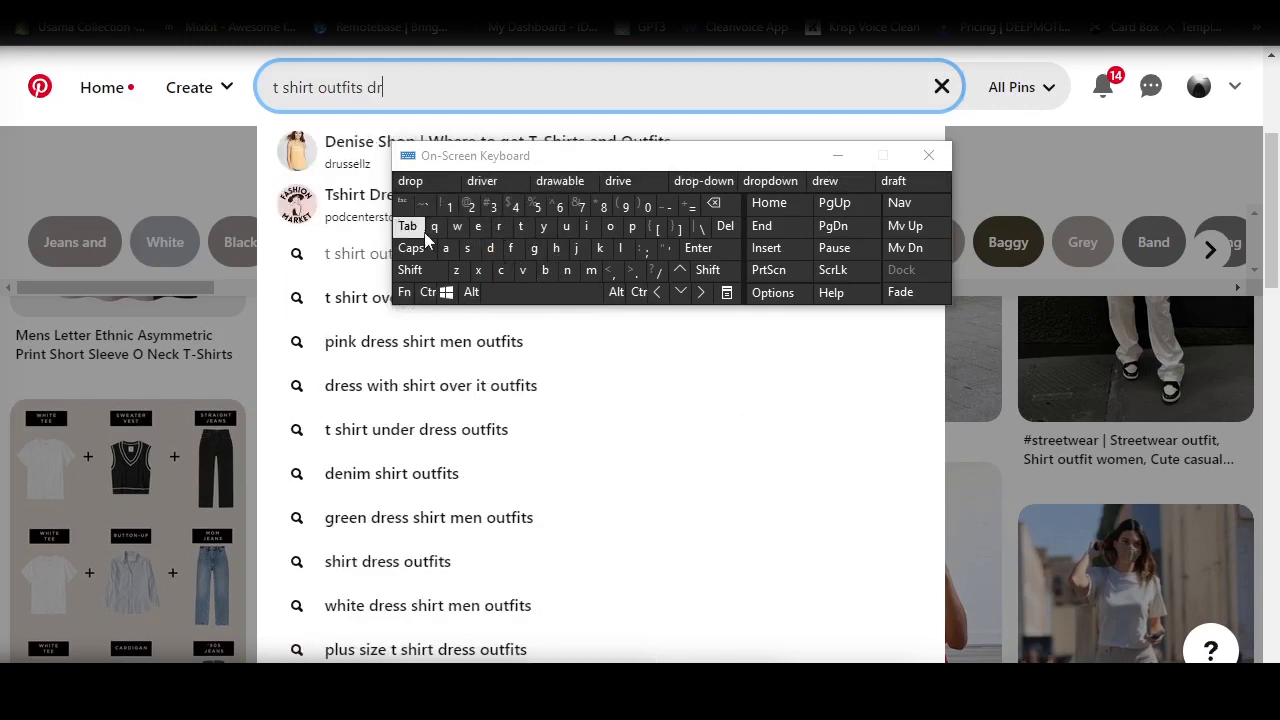
left_click(446, 248)
left_click(457, 226)
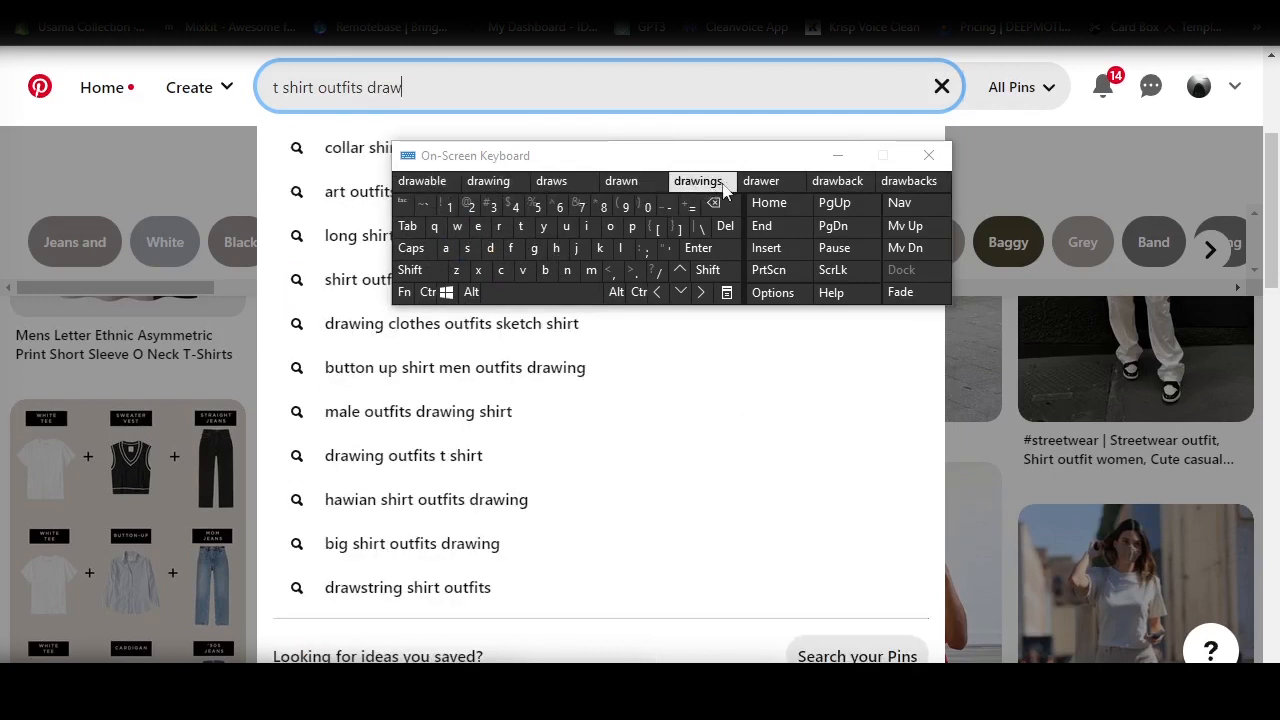
left_click(590, 226)
left_click(419, 181)
left_click(699, 248)
Browse the drawing results, examine the plain white T-shirt pin and its similar pins, and return to the results.
scroll(760, 550, "down", 8)
scroll(507, 550, "down", 2)
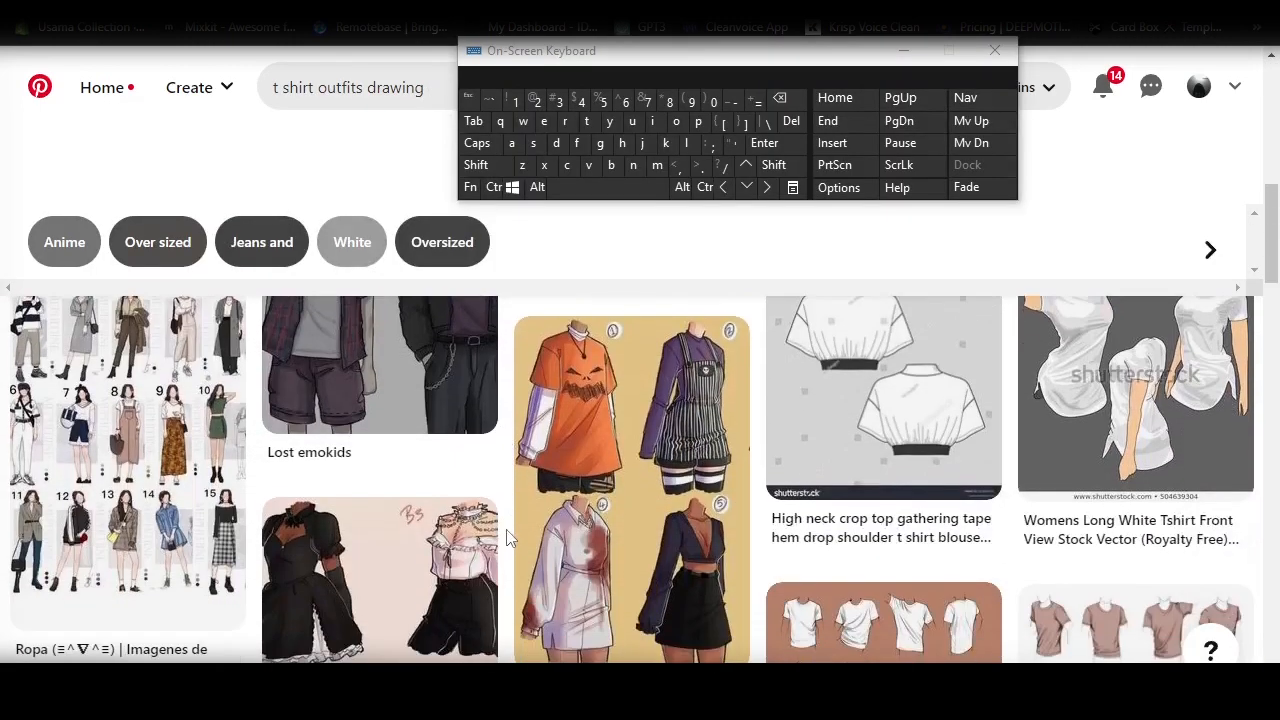
scroll(507, 535, "down", 10)
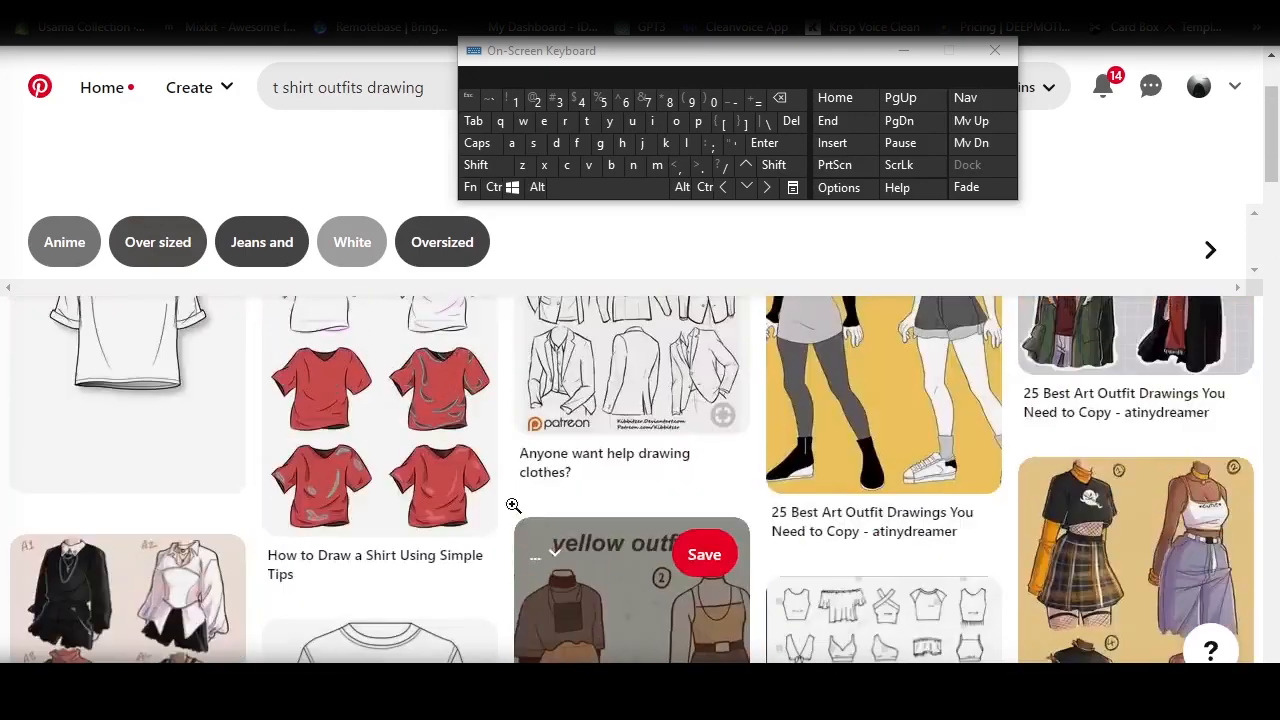
scroll(400, 495, "up", 2)
left_click(138, 430)
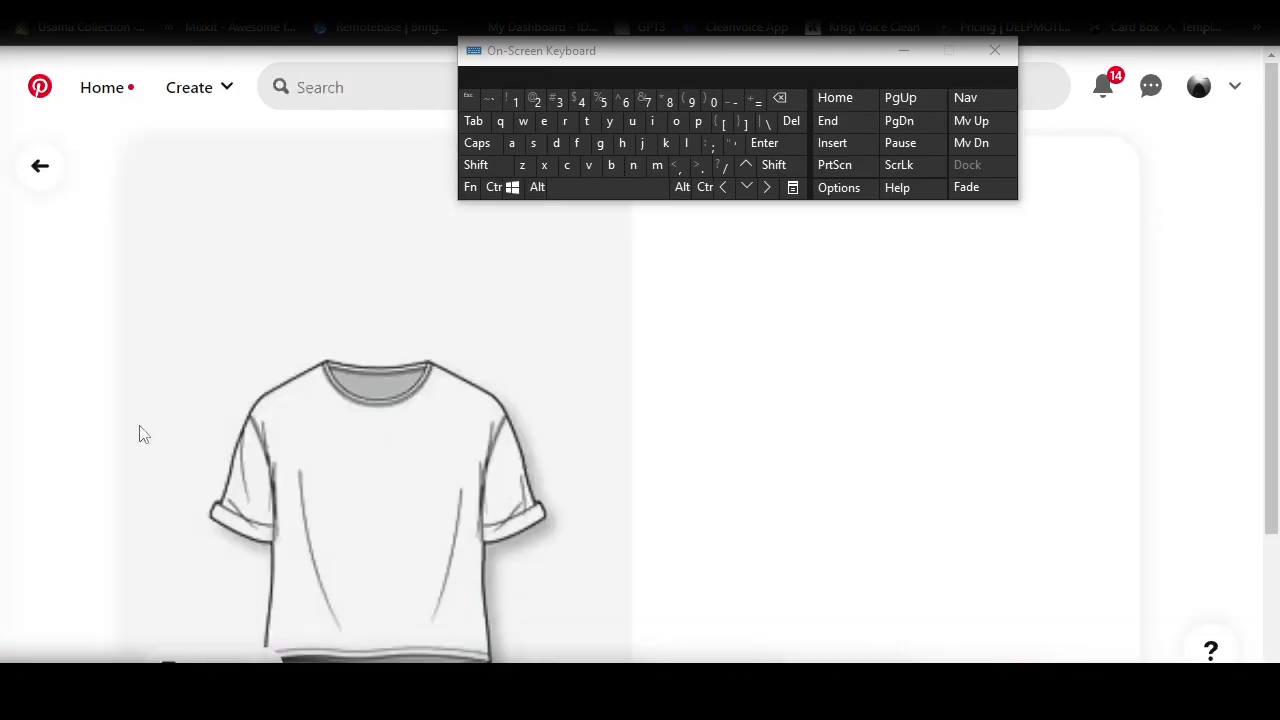
scroll(951, 427, "down", 3)
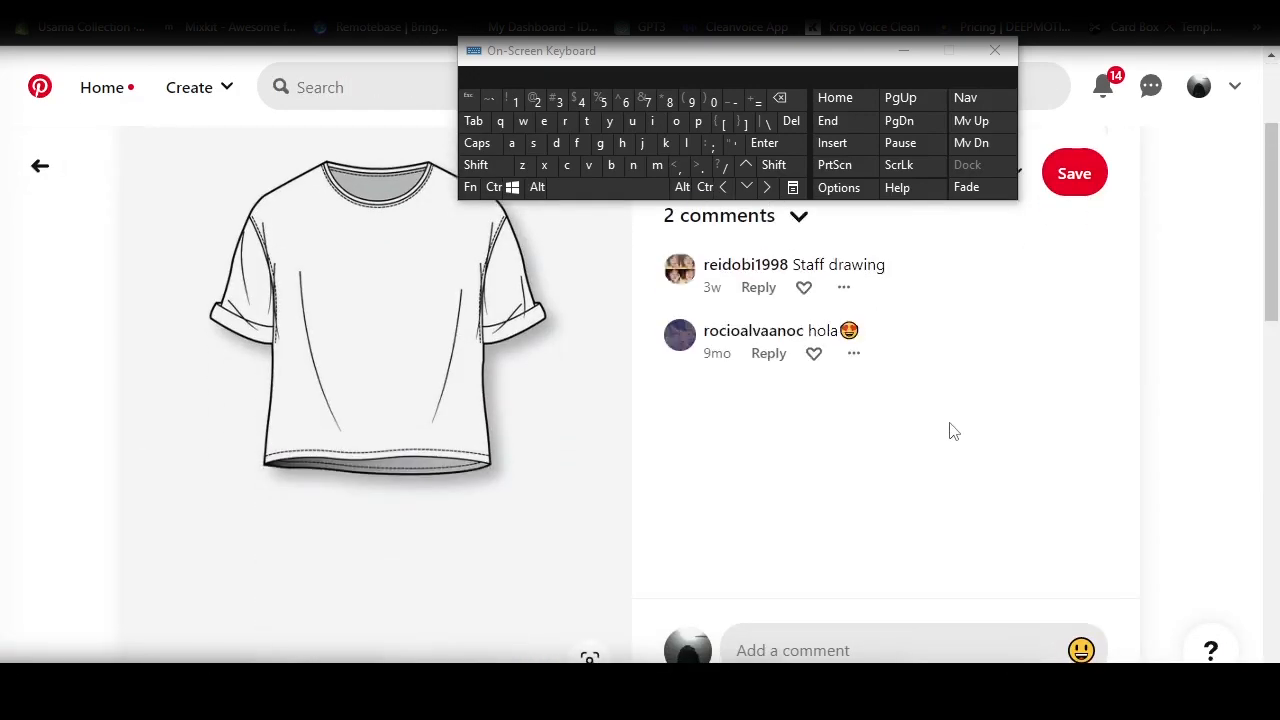
scroll(948, 420, "down", 15)
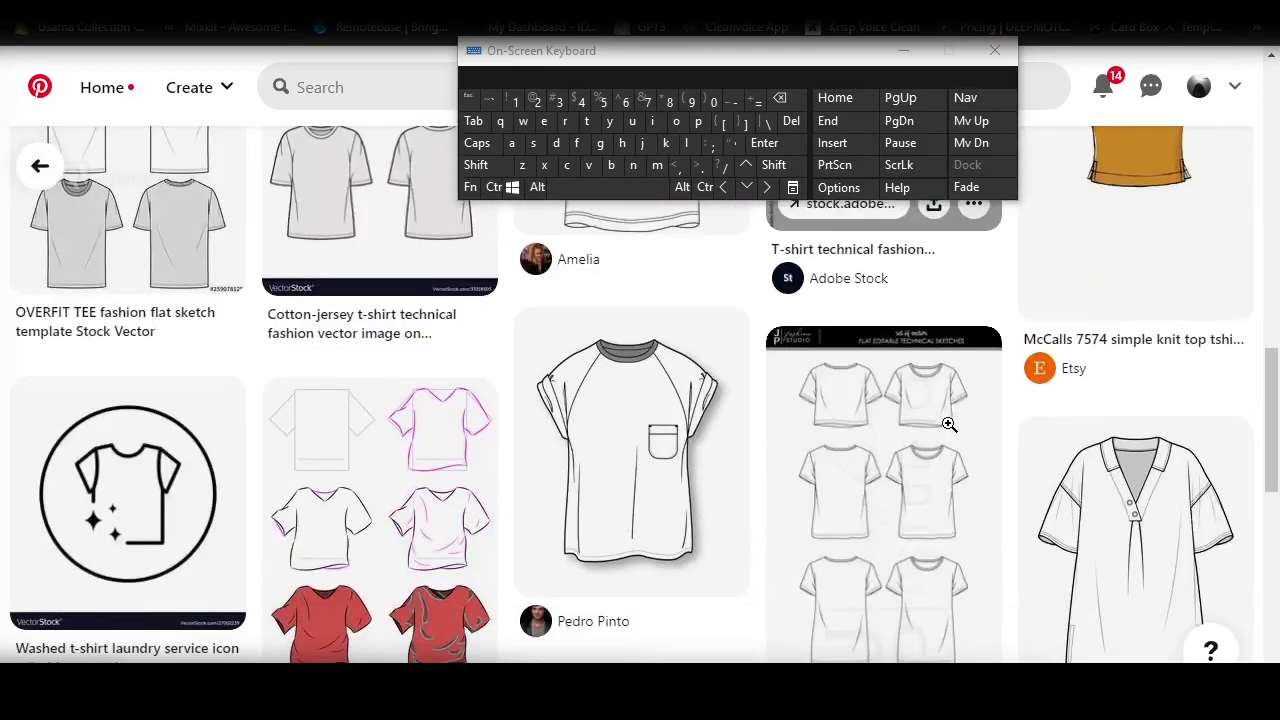
scroll(352, 299, "up", 18)
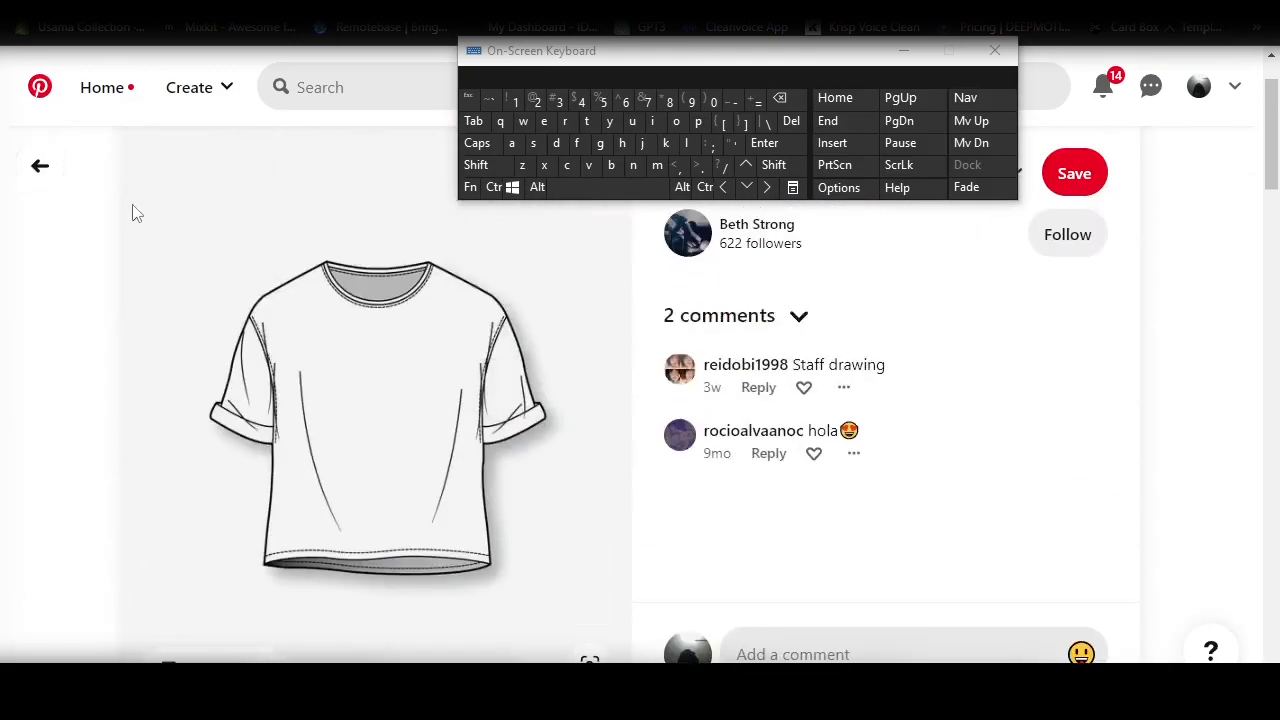
left_click(41, 168)
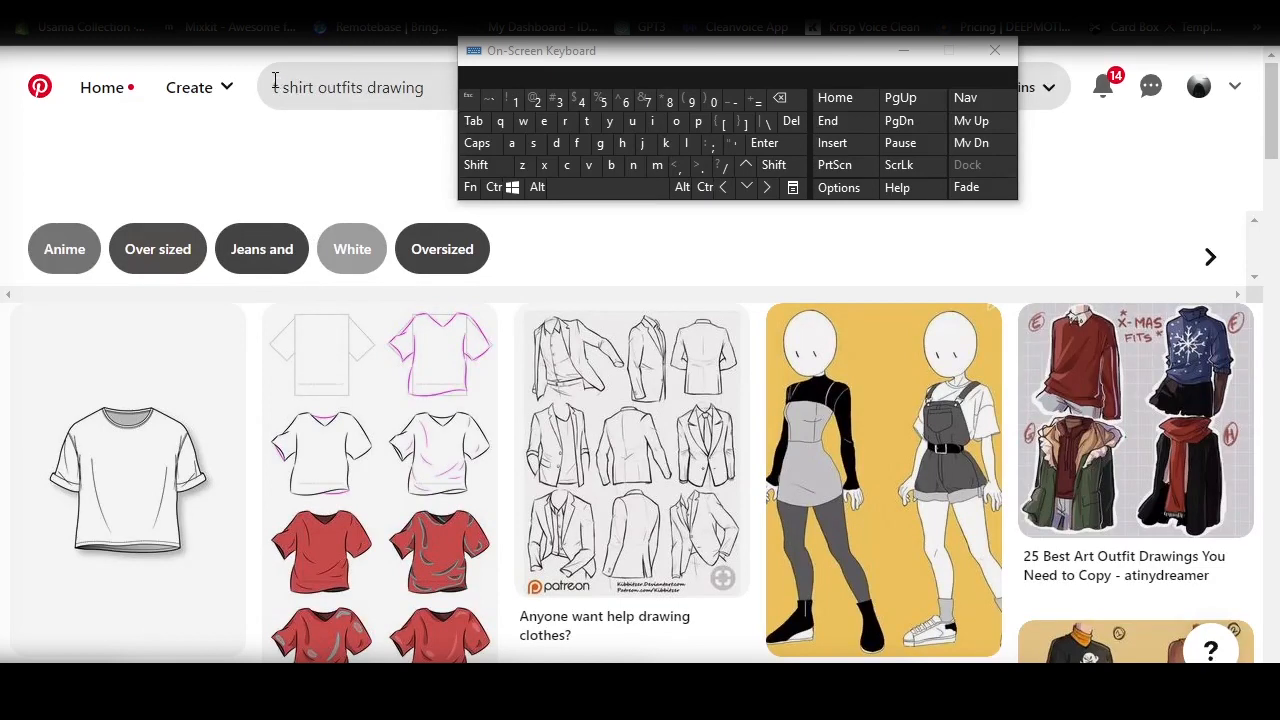
Change the search to "man in t shirt outfits drawing" and run it.
left_click(275, 87)
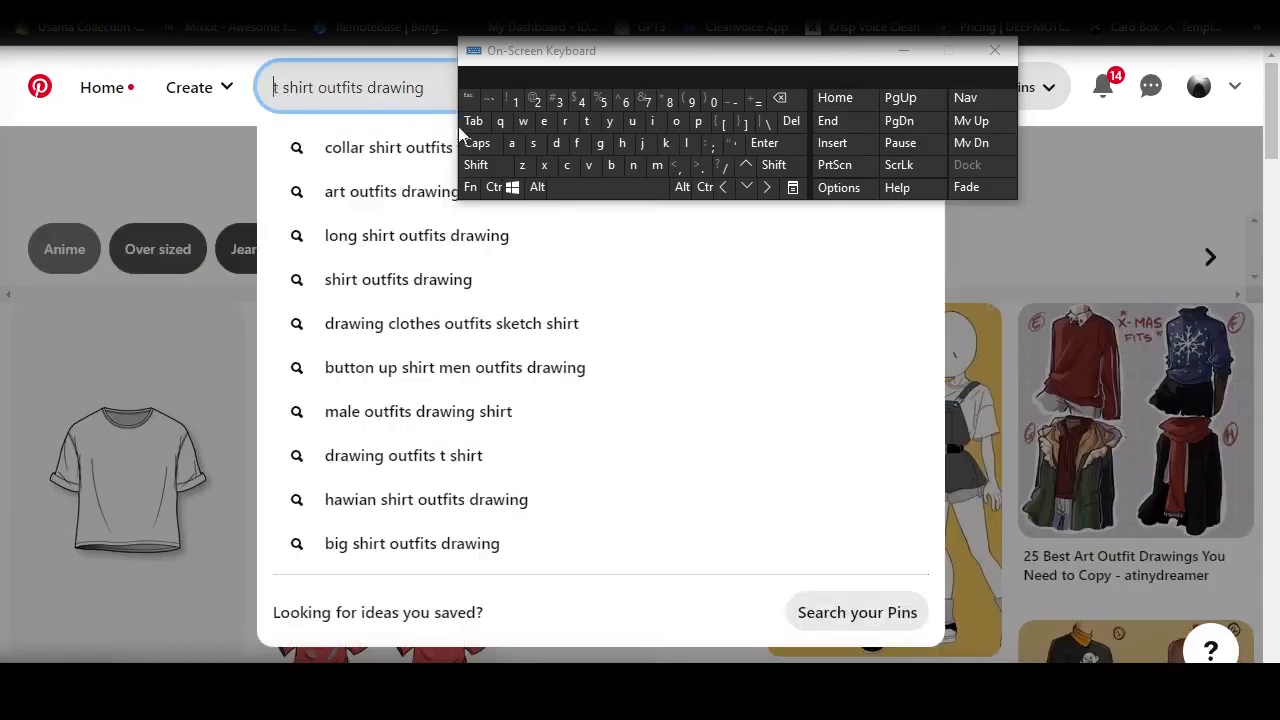
left_click(633, 165)
left_click(779, 98)
left_click(657, 165)
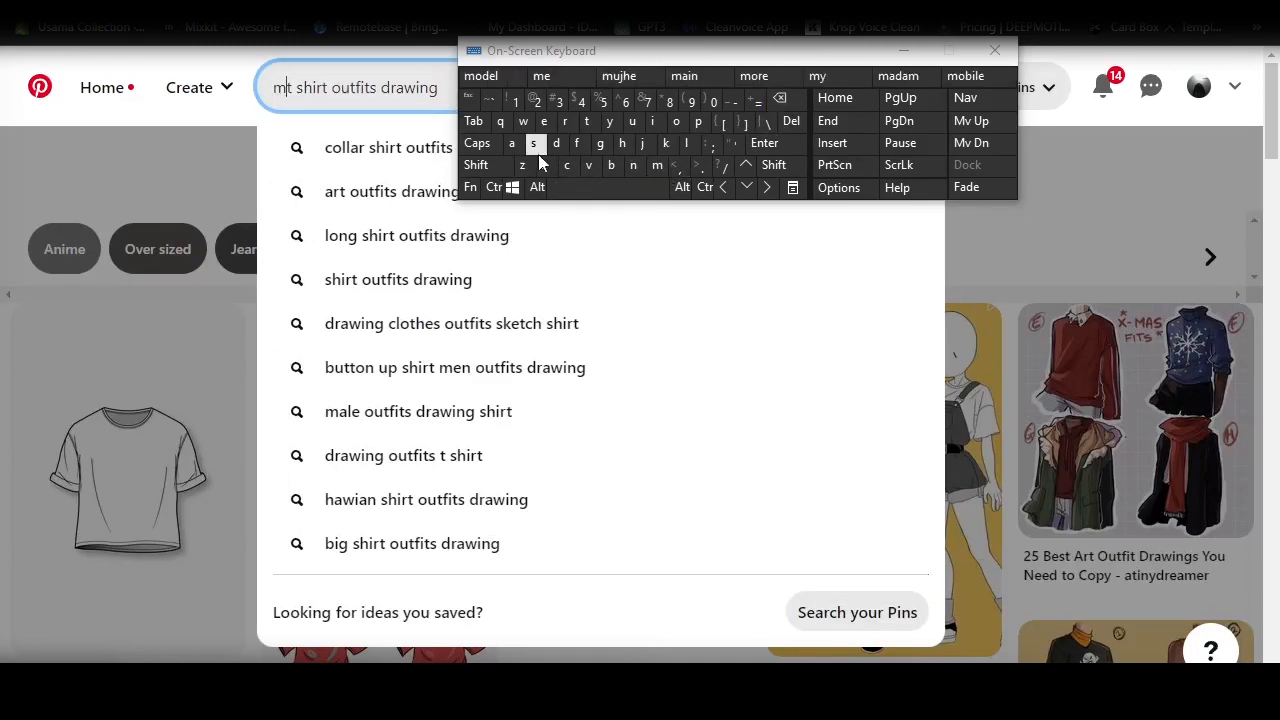
left_click(533, 143)
left_click(633, 165)
left_click(615, 187)
left_click(652, 121)
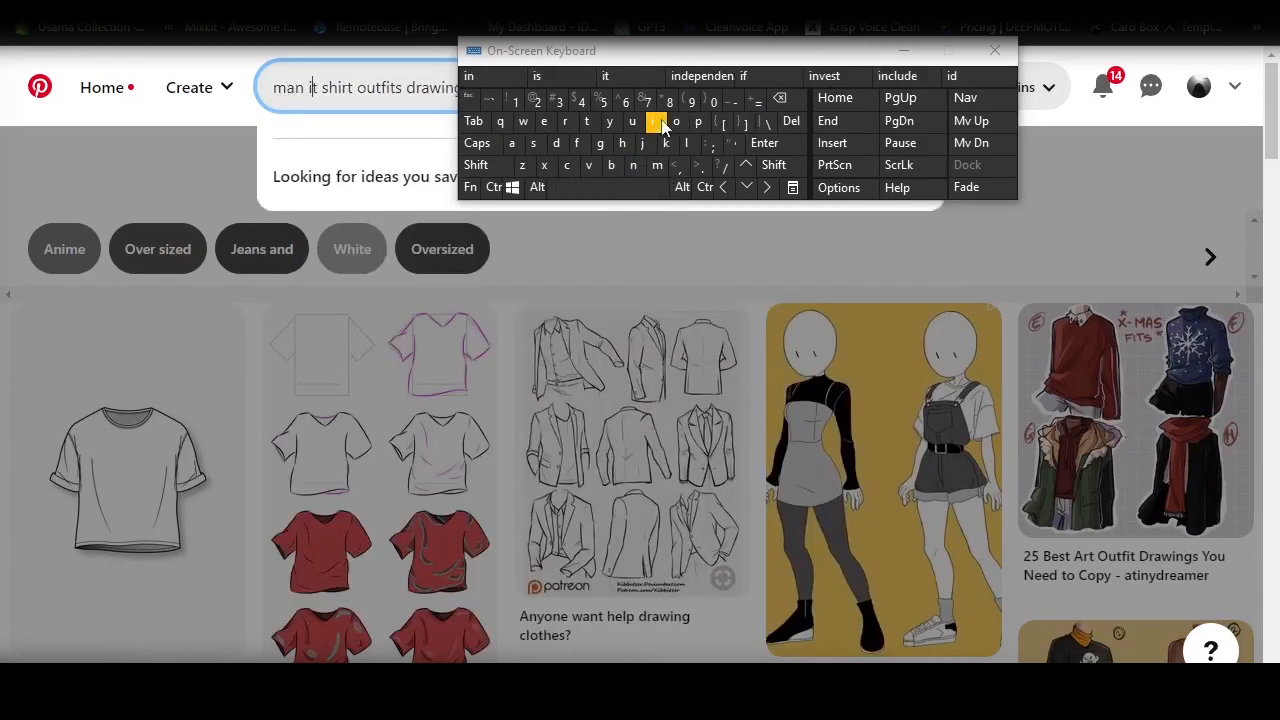
left_click(518, 84)
left_click(775, 150)
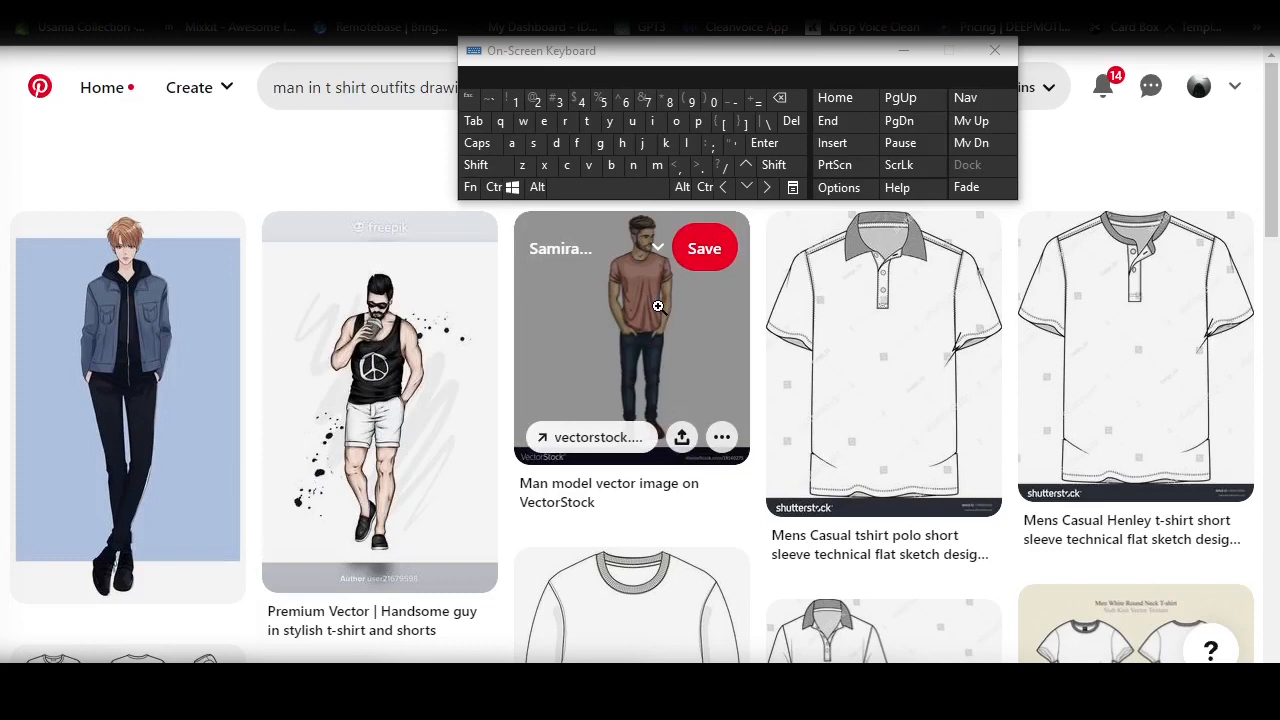
Open the VectorStock man model pin with the red T-shirt and look through its similar pins.
left_click(658, 305)
scroll(644, 330, "down", 5)
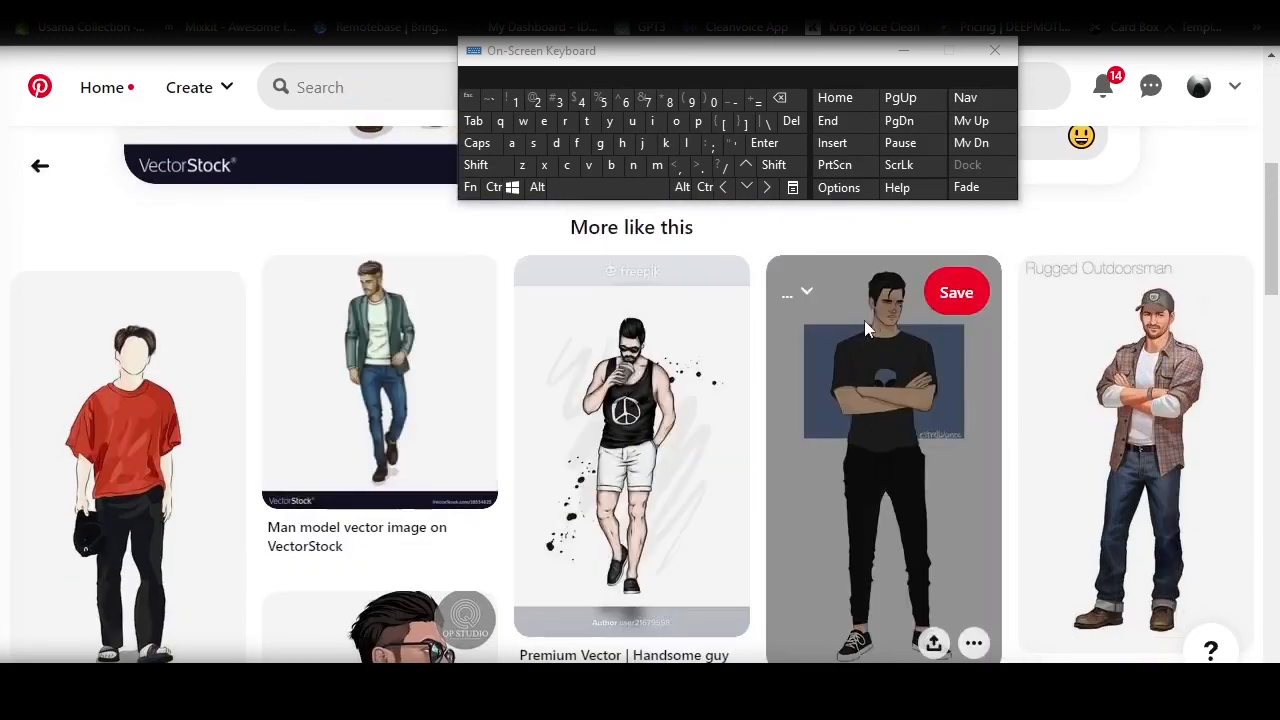
scroll(866, 328, "down", 3)
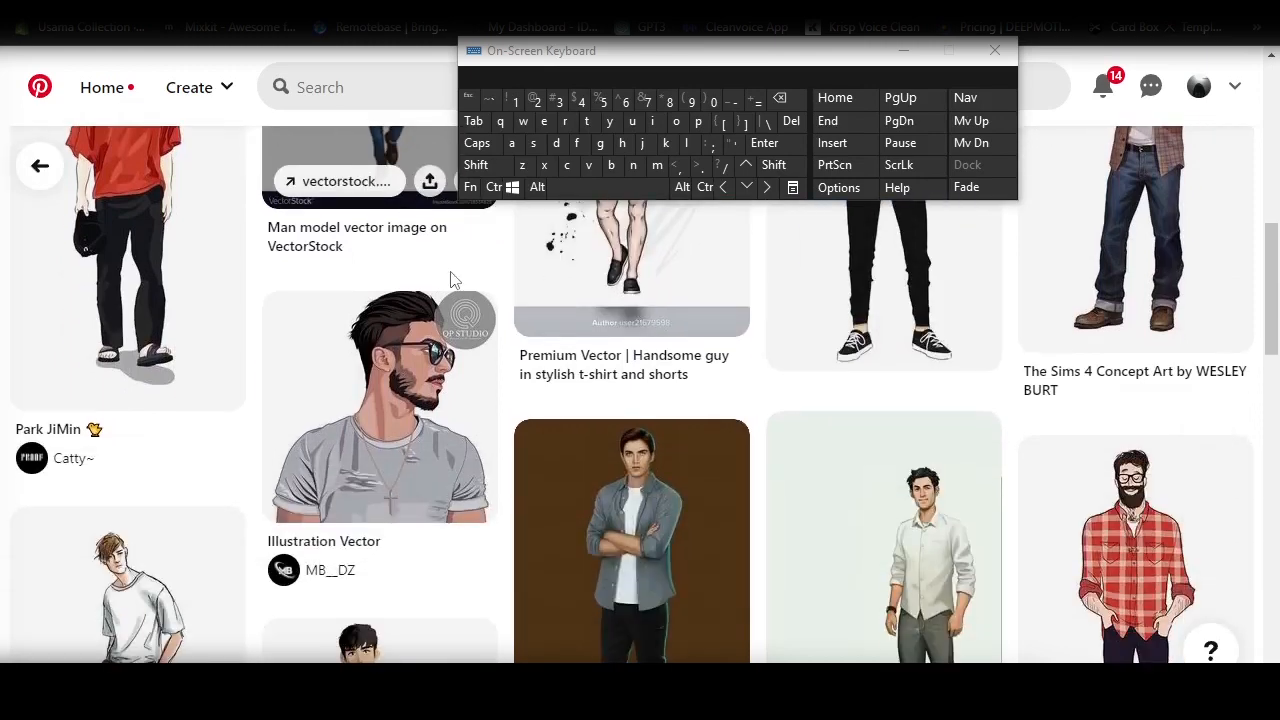
scroll(458, 288, "down", 2)
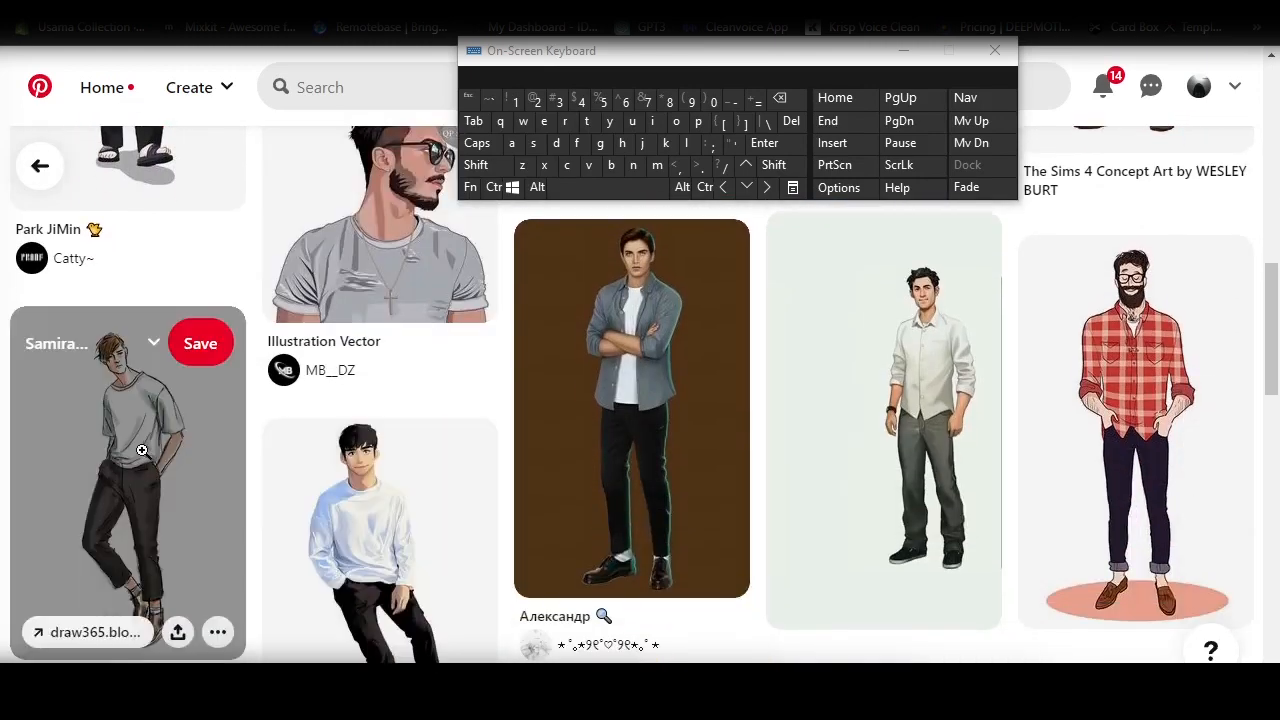
Check the pin of the man in a white T-shirt and dark trousers, and open the similar seated man in a black cap.
left_click(142, 451)
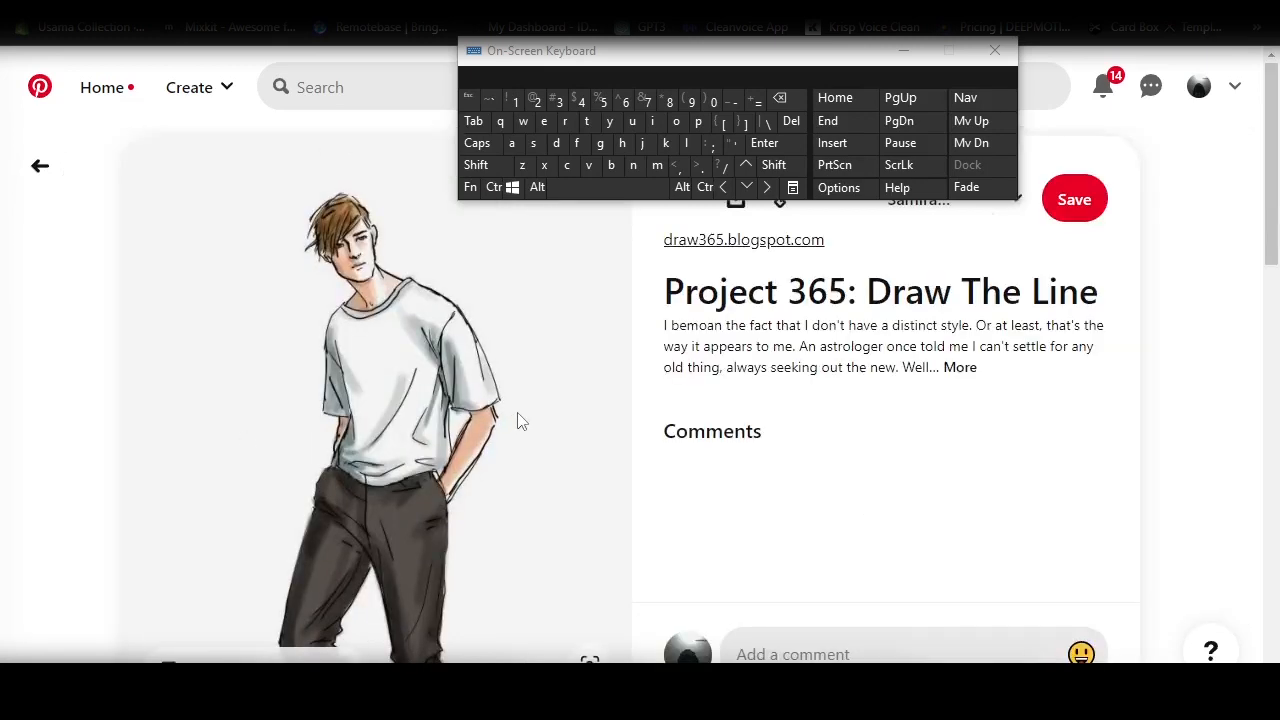
scroll(520, 418, "down", 3)
scroll(528, 410, "down", 3)
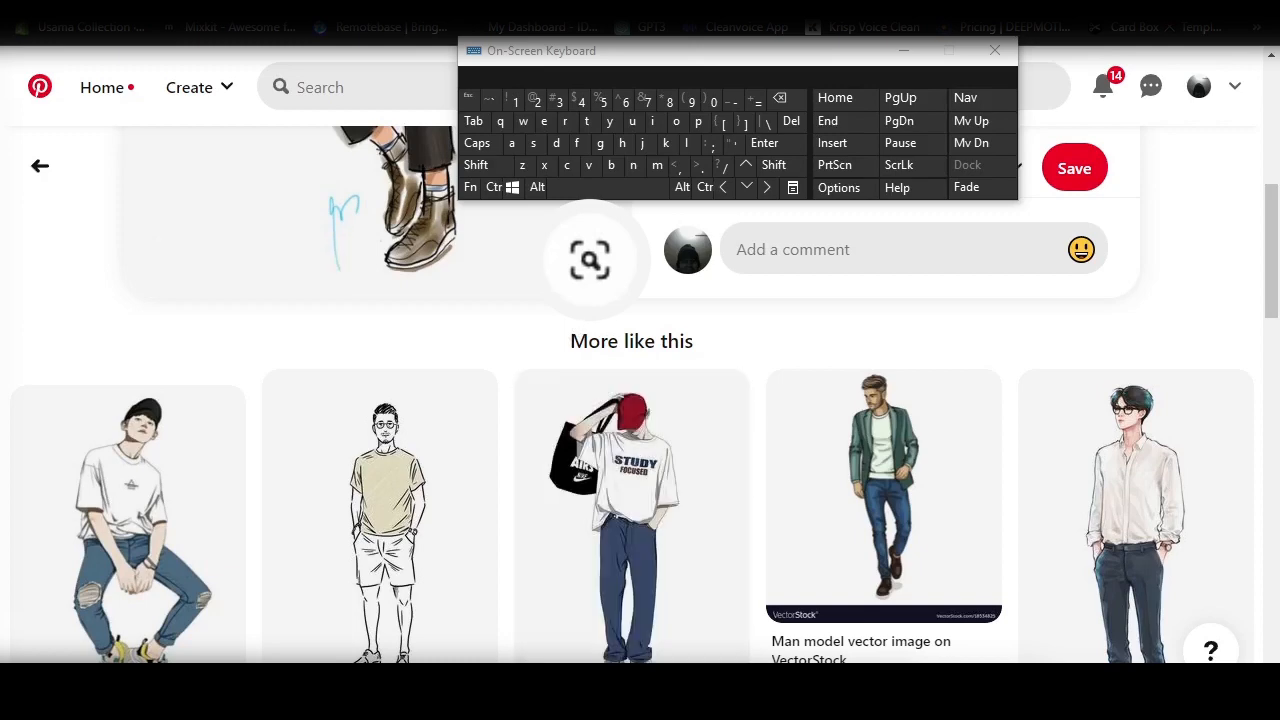
key("alt+Tab")
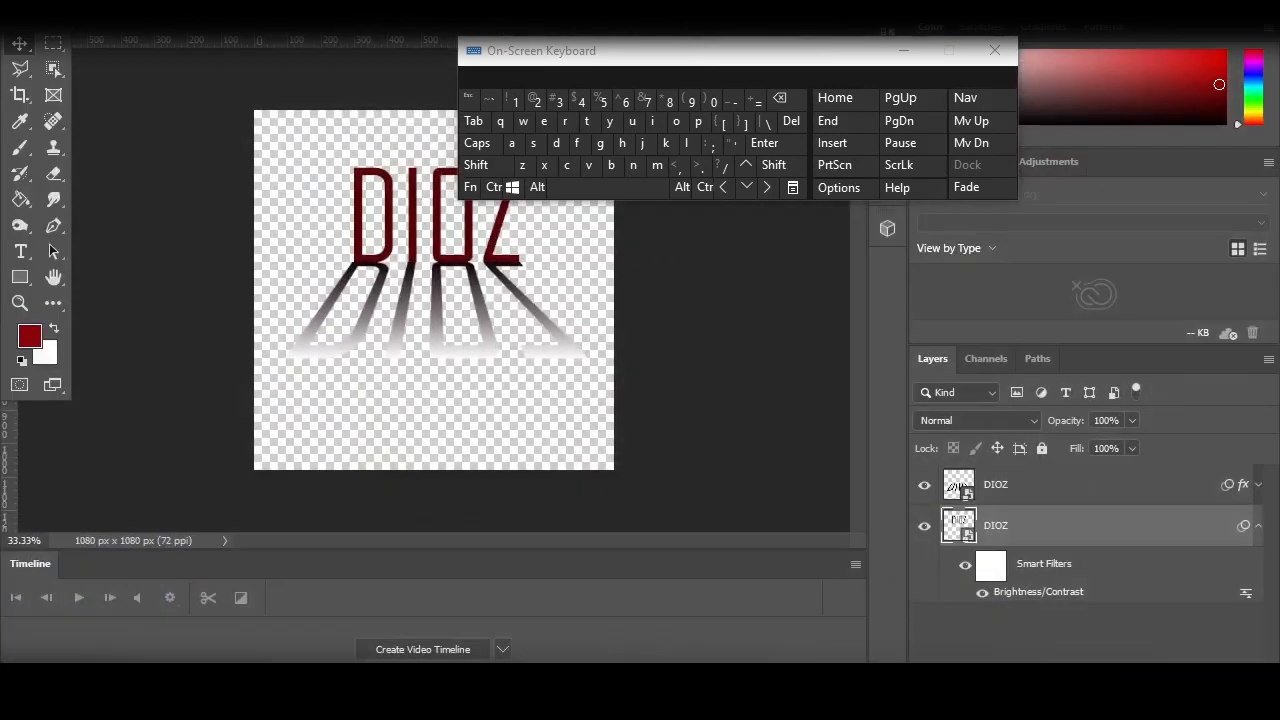
key("alt+Tab")
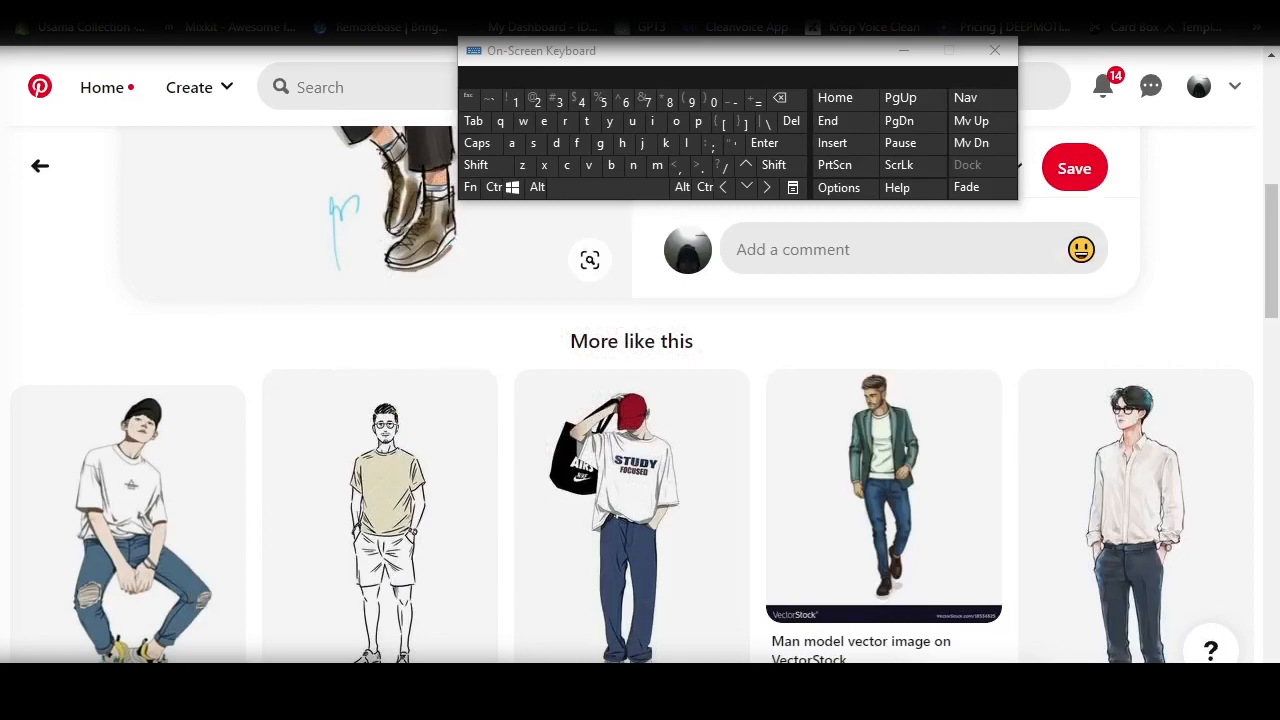
left_click(99, 525)
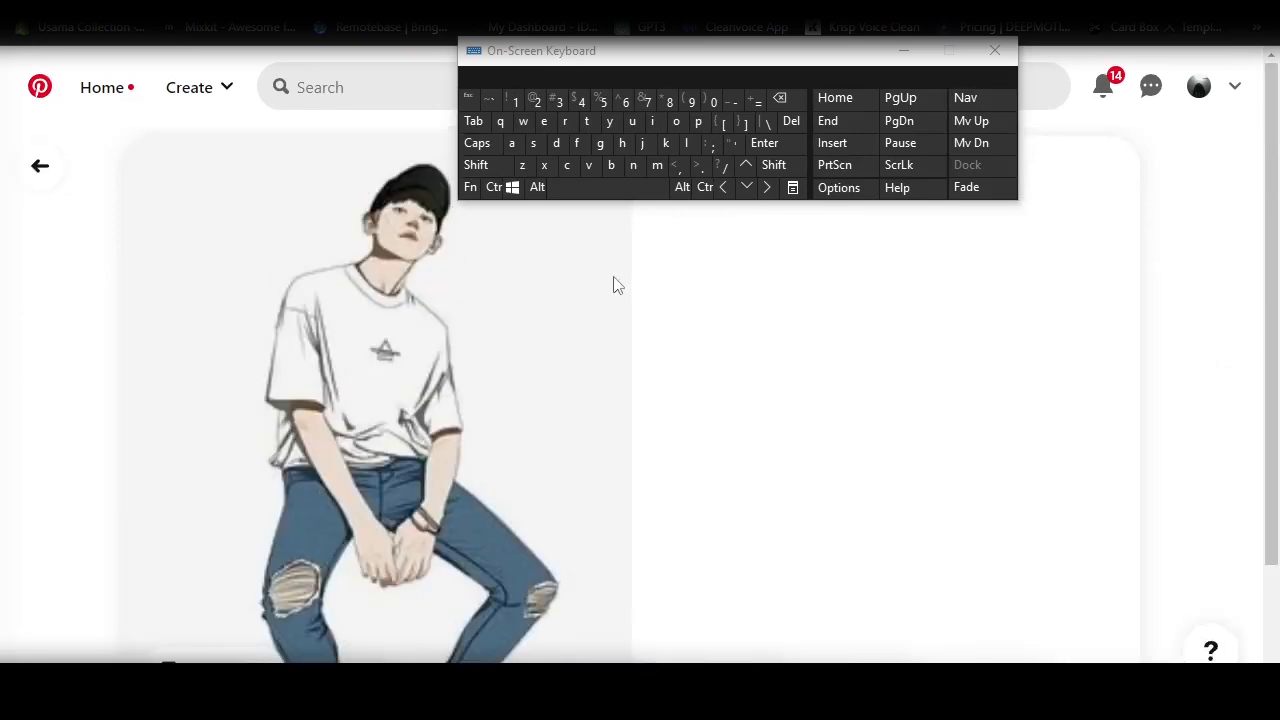
Download the seated man's image into the Dioz folder as a JPEG named download.
left_click(900, 52)
scroll(522, 279, "down", 2)
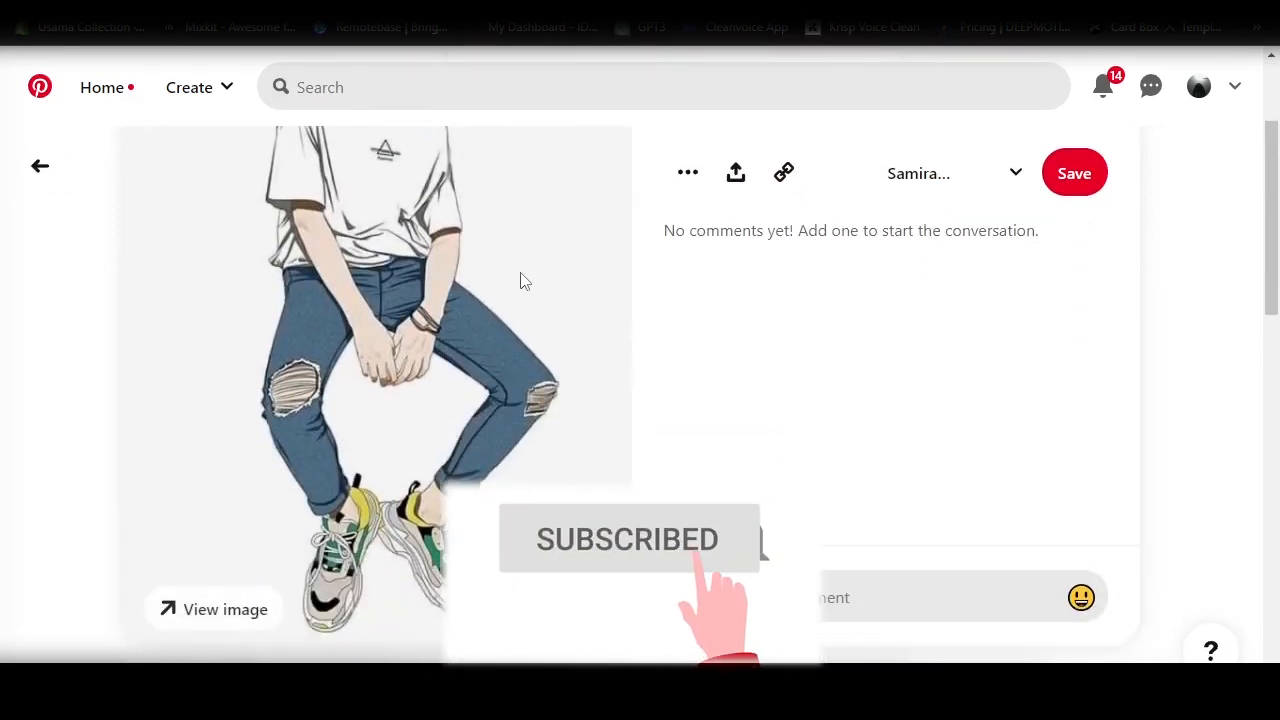
scroll(522, 279, "up", 2)
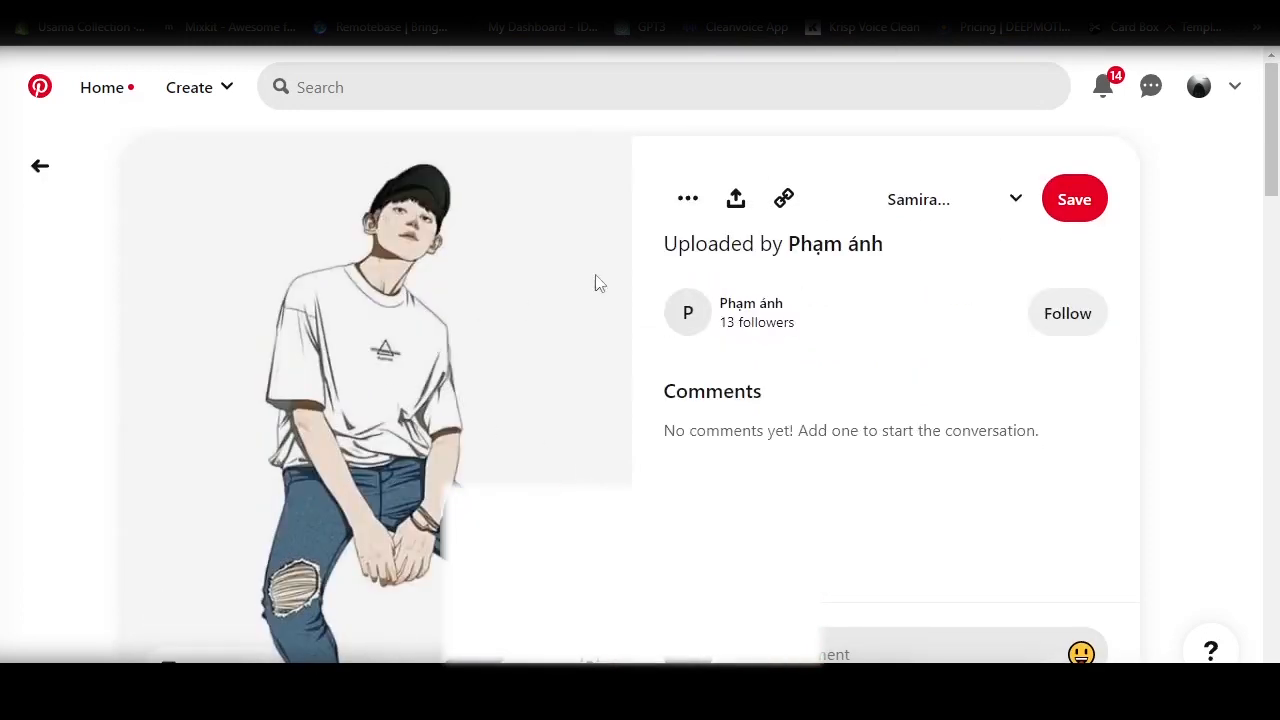
left_click(694, 211)
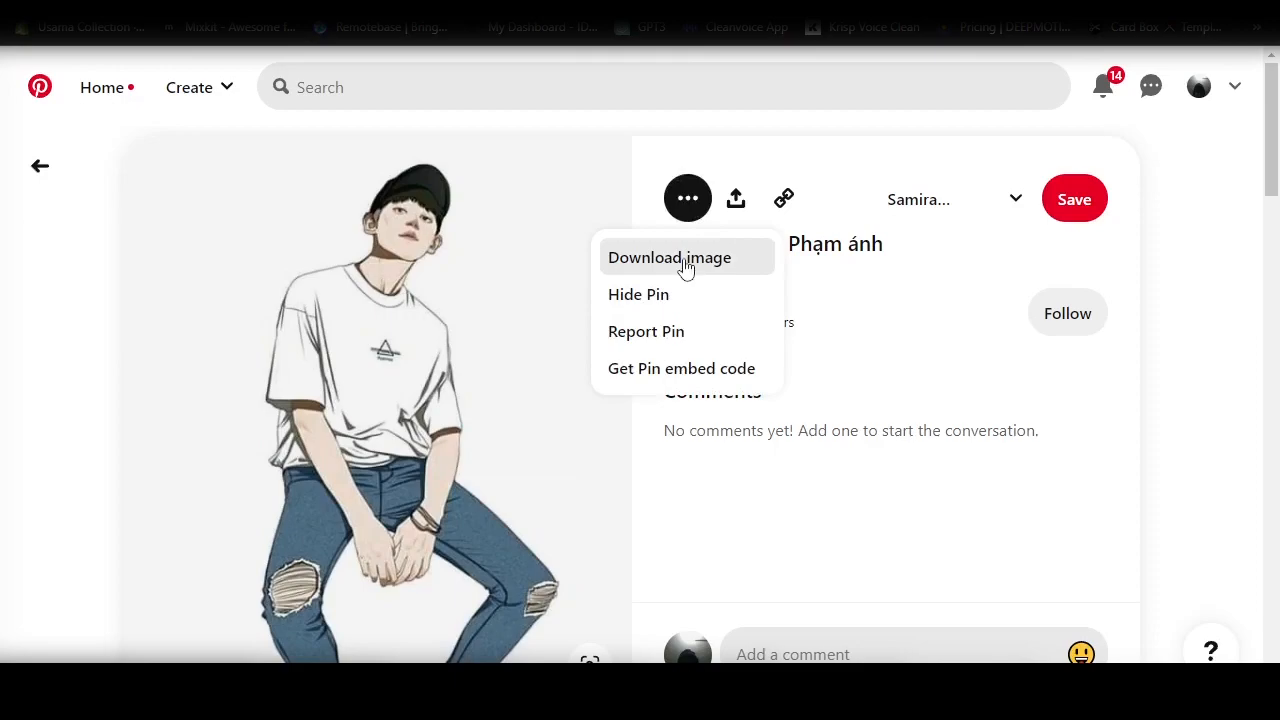
left_click(686, 262)
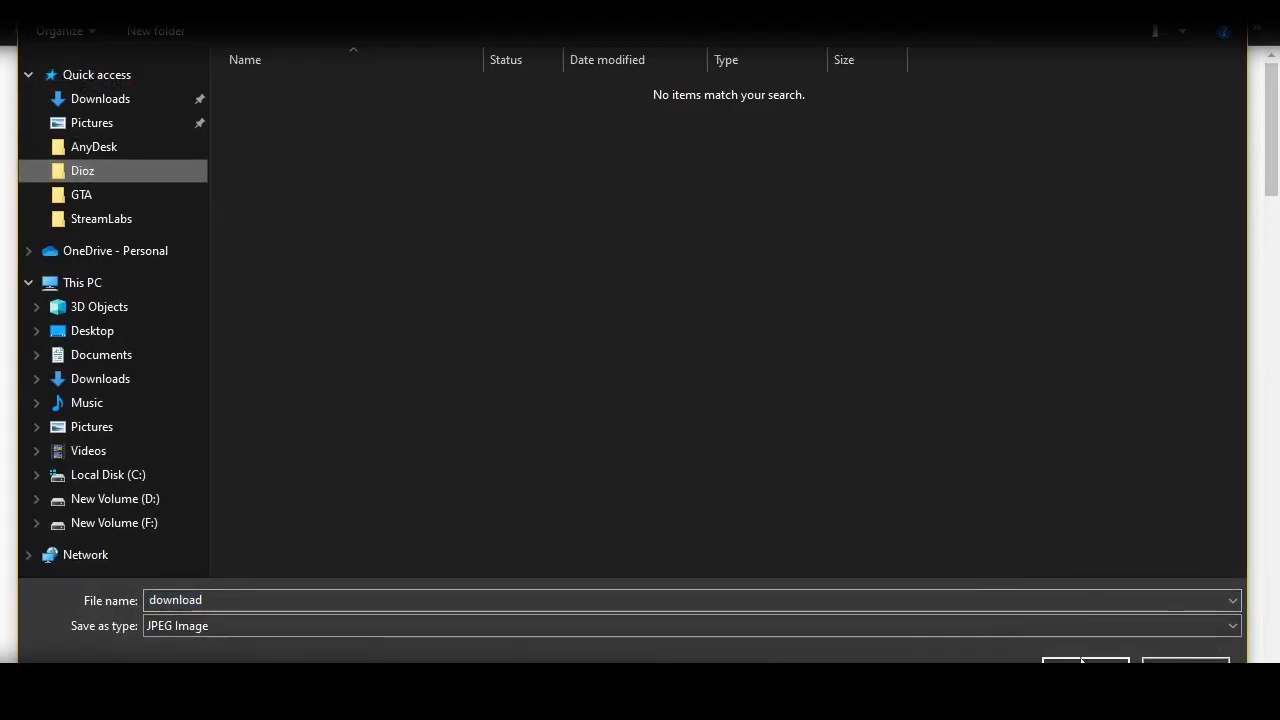
left_click(1085, 664)
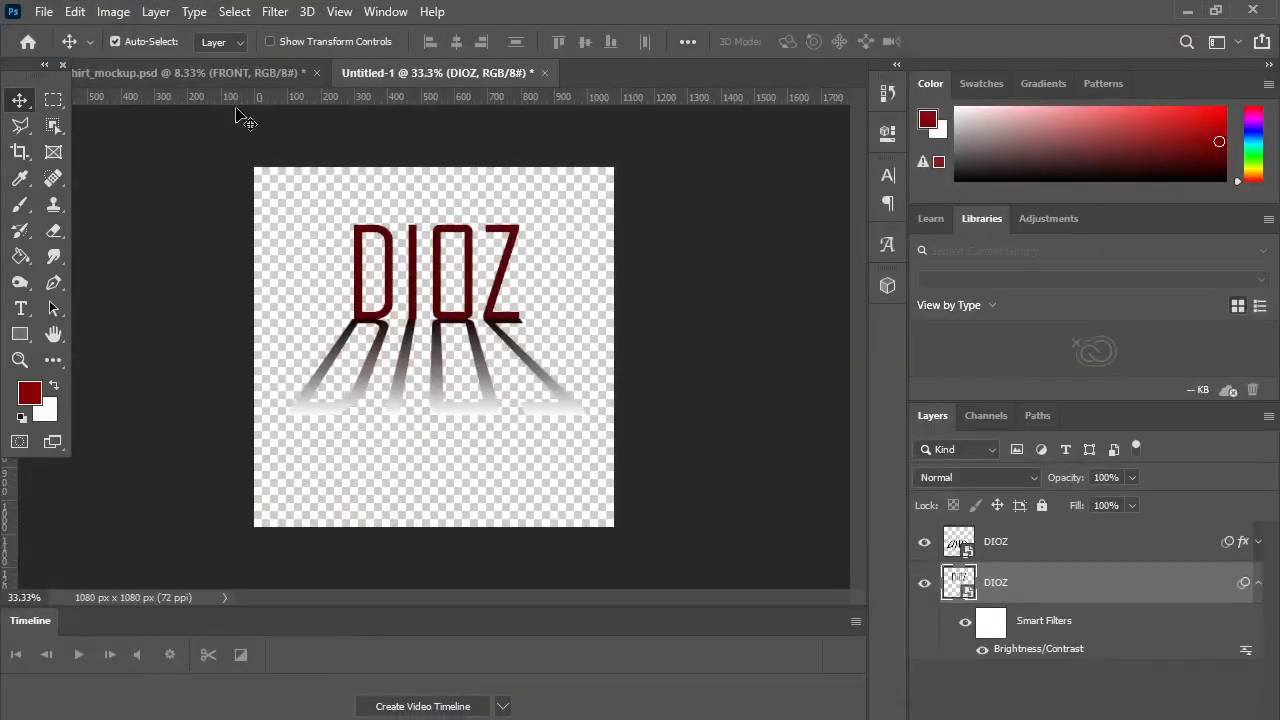
Switch to Photoshop and open the download JPEG from the Dioz folder.
left_click(44, 11)
left_click(60, 49)
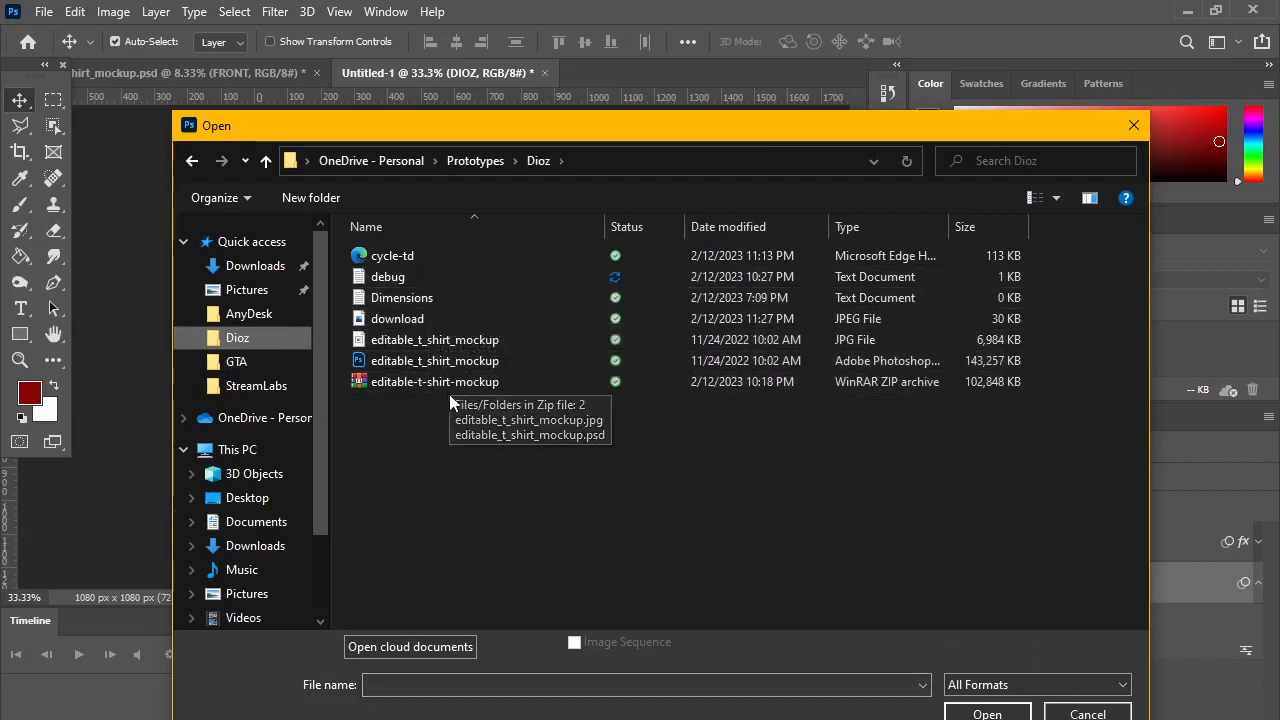
left_click(426, 320)
left_click(985, 712)
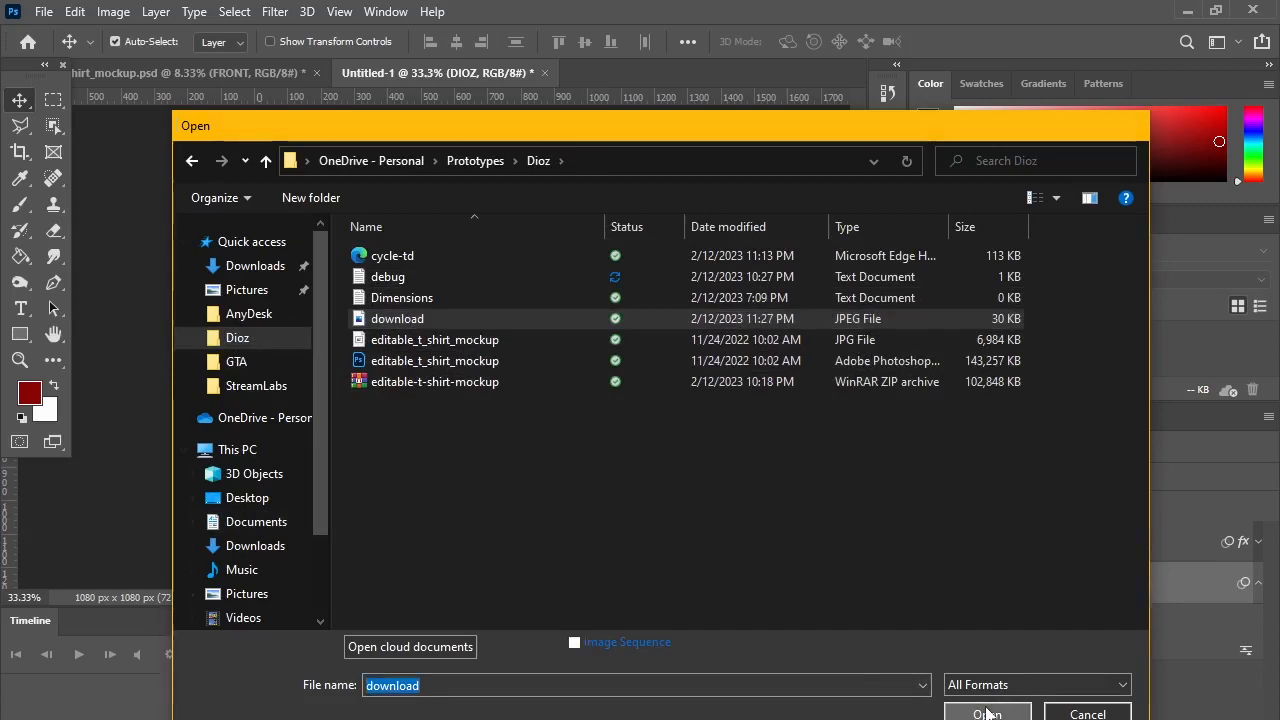
Select the seated man with Select Subject, cut him from download.jpeg, and switch to the Untitled-1 DIOZ document.
left_click(230, 12)
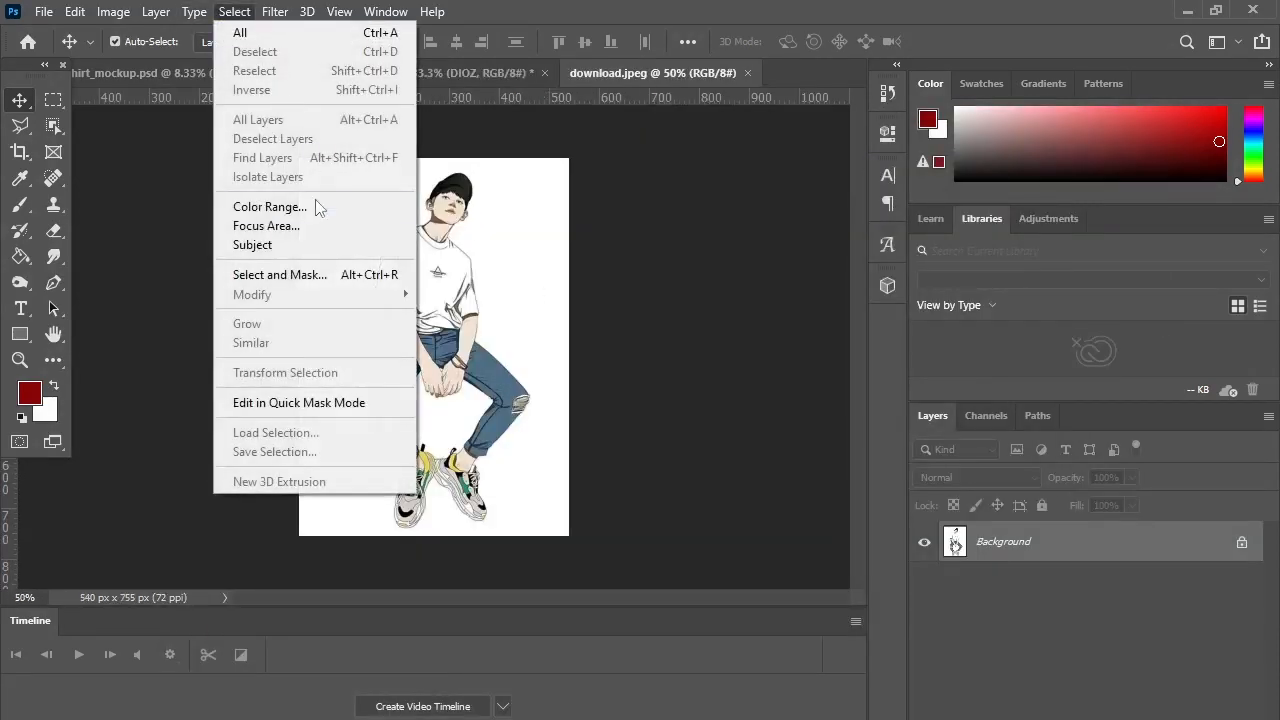
left_click(290, 246)
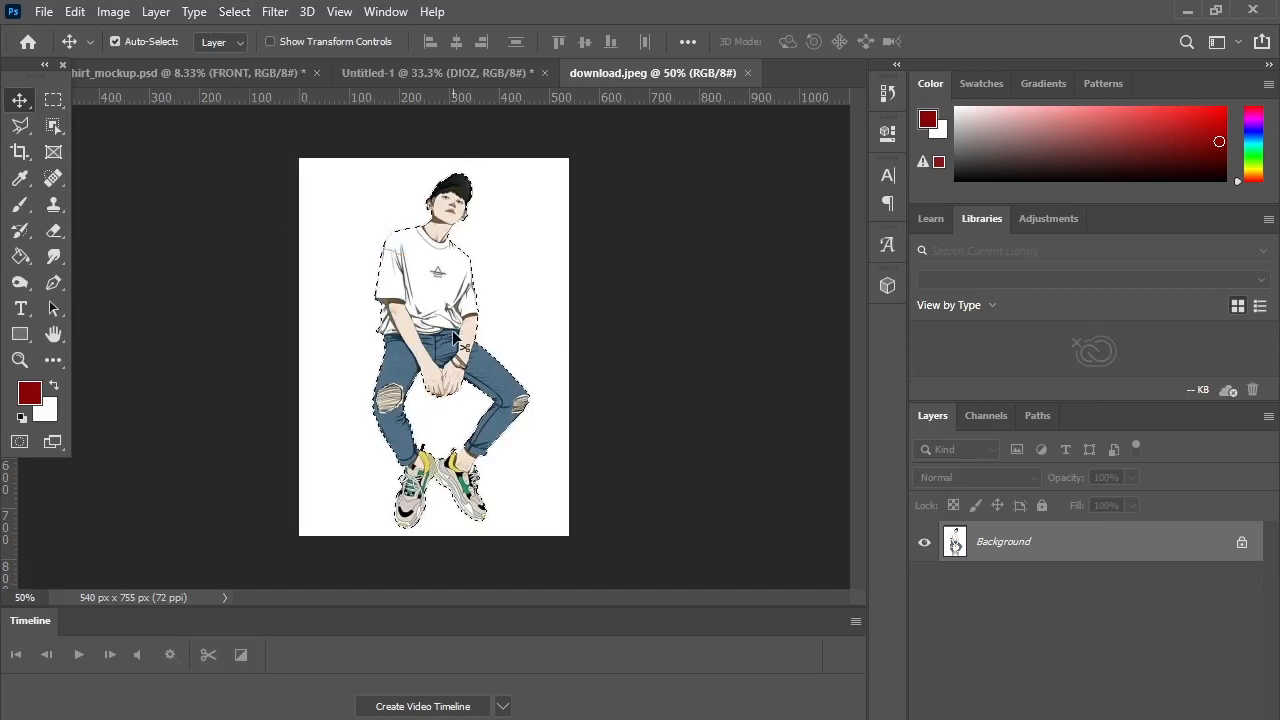
key("ctrl+x")
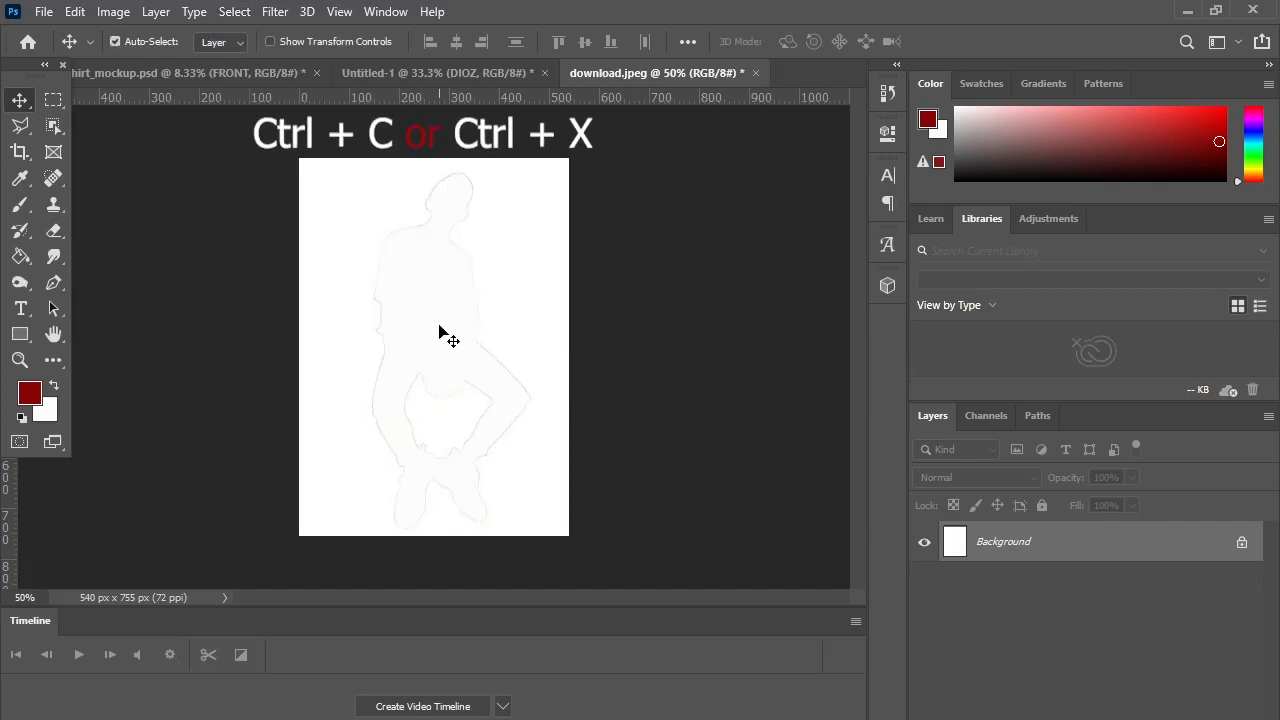
left_click(420, 73)
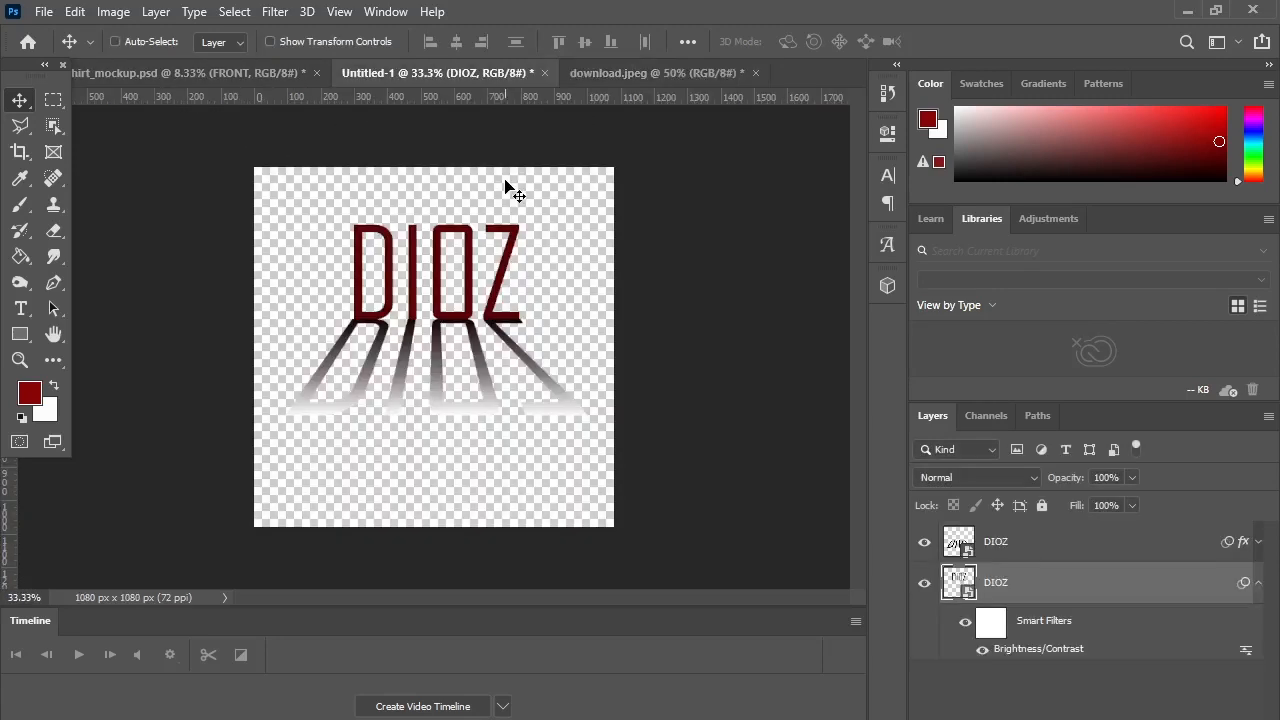
Paste the cut-out man into the DIOZ document, stack him above both DIOZ layers, and move him slightly lower over the text.
key("ctrl+v")
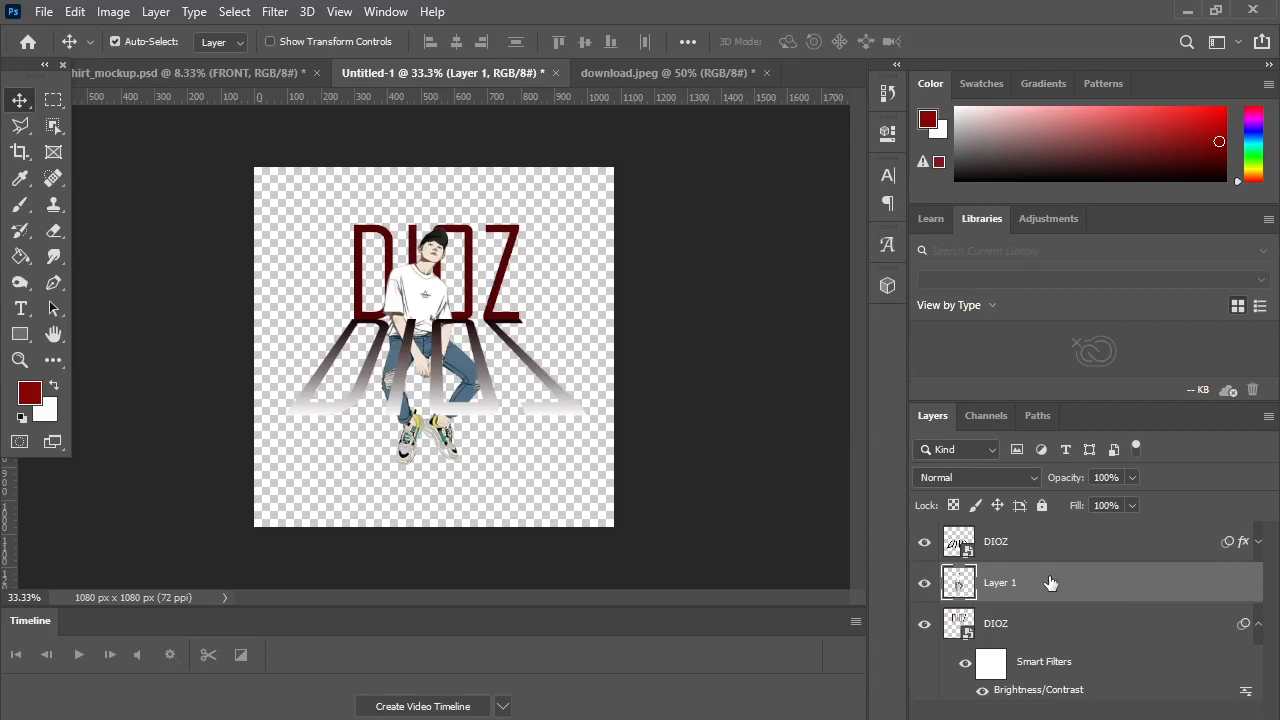
left_click_drag(1025, 592, 1003, 534)
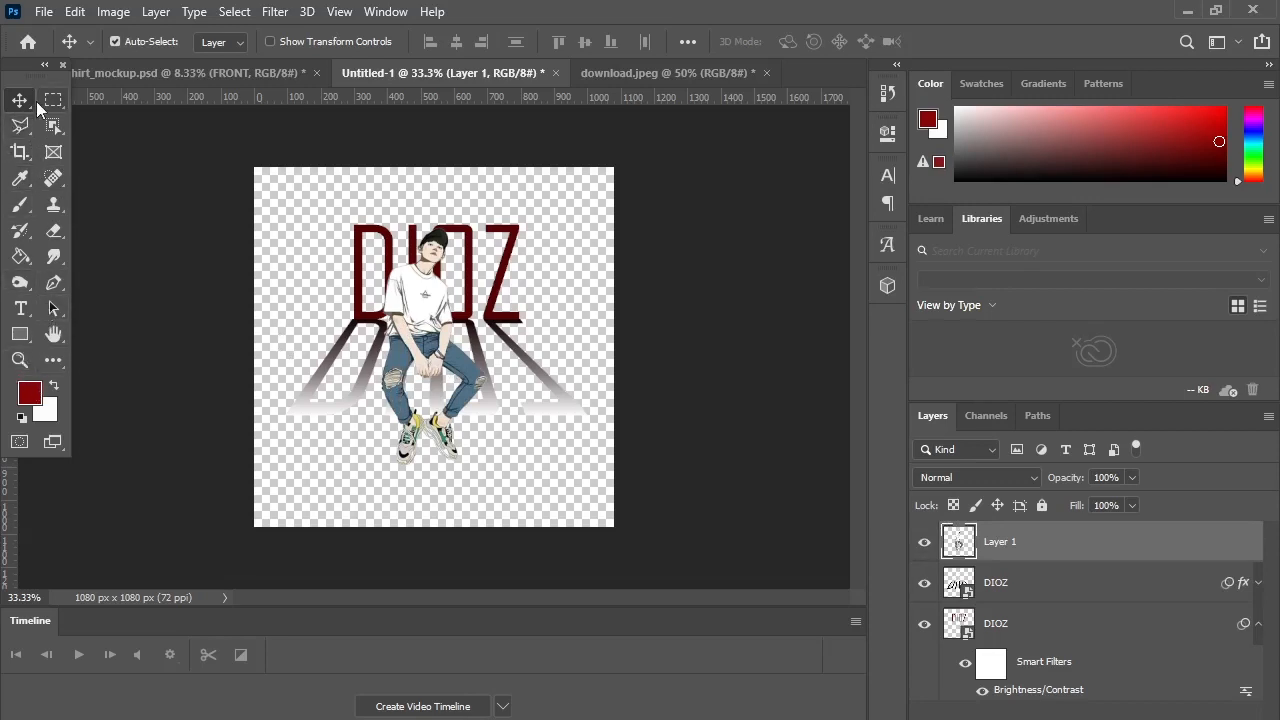
mouse_move(433, 318)
left_mouse_down()
mouse_move(410, 270)
mouse_move(437, 345)
left_mouse_up()
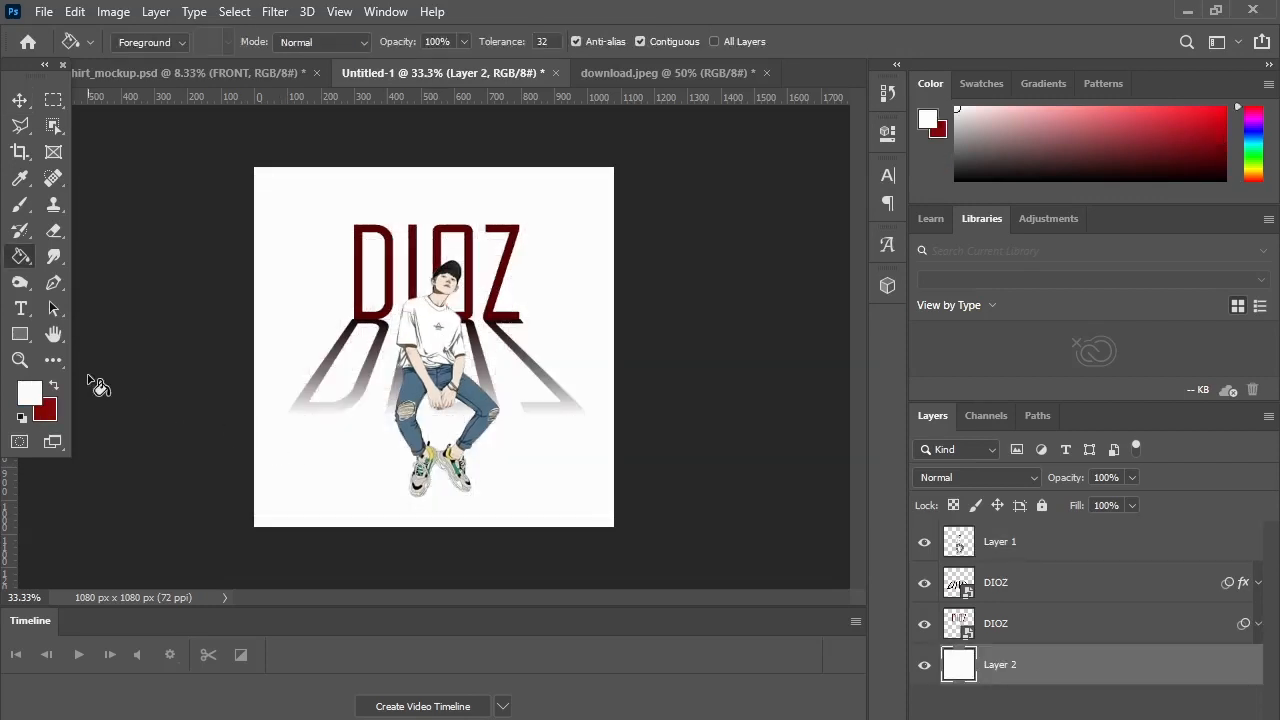
Merge the visible layers of the DIOZ design and paste the result into the t-shirt mockup above the FRONT layer.
right_click(1019, 546)
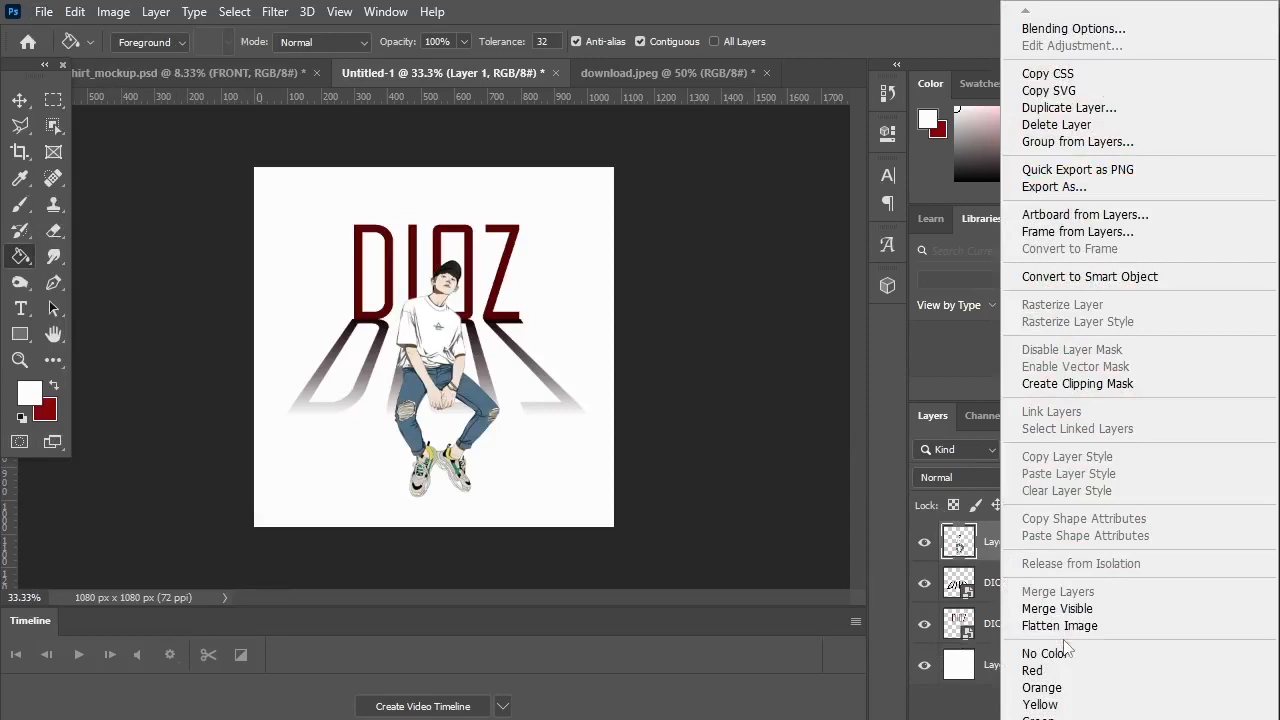
left_click(1052, 607)
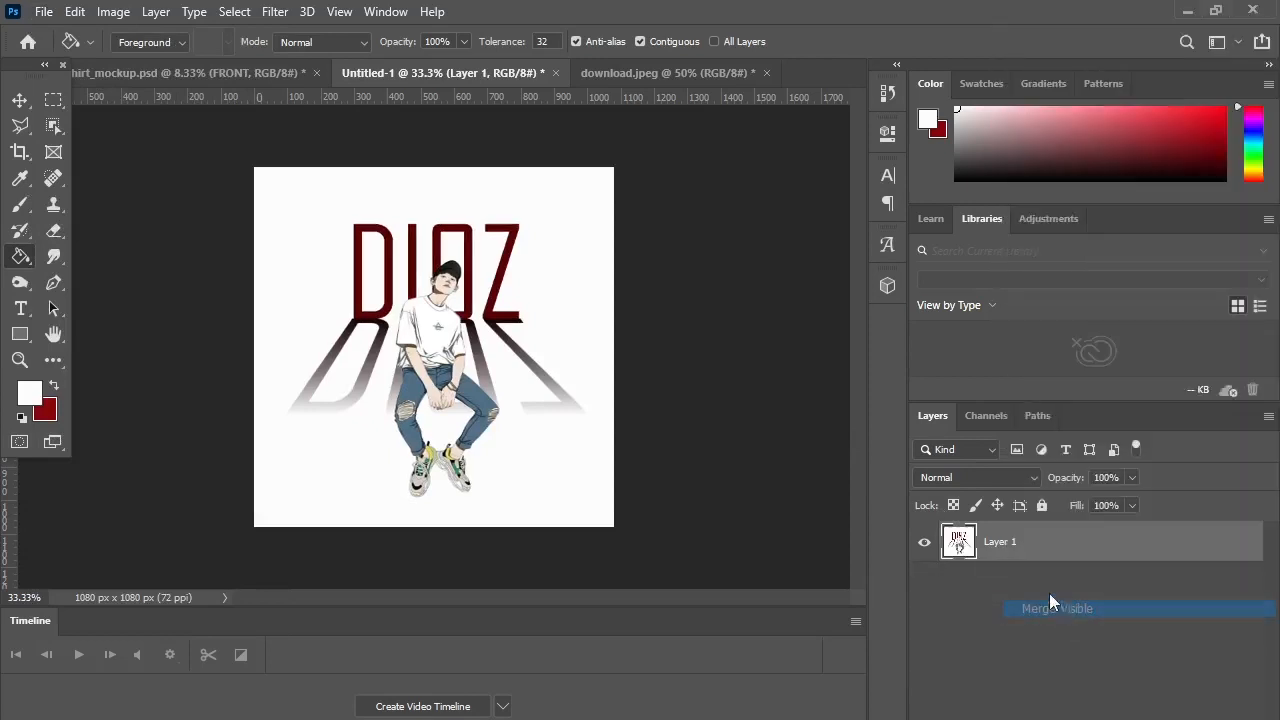
key("ctrl+z")
left_click(43, 11)
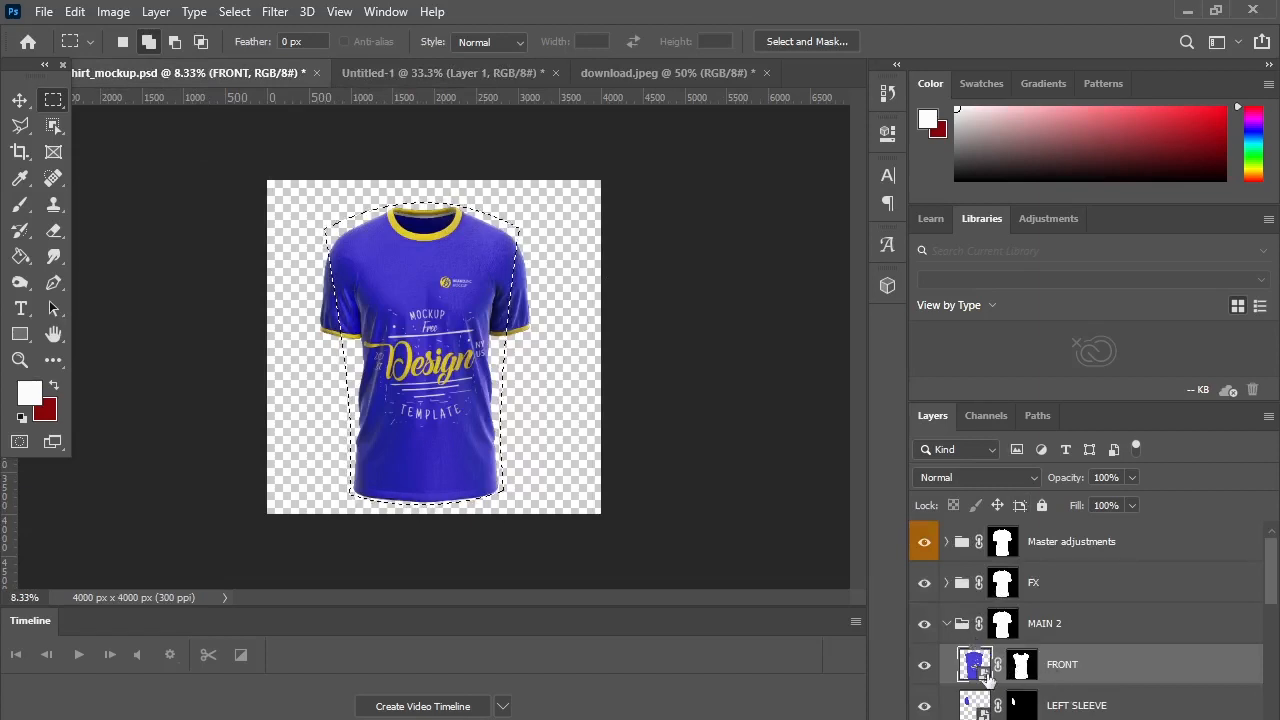
key("ctrl+v")
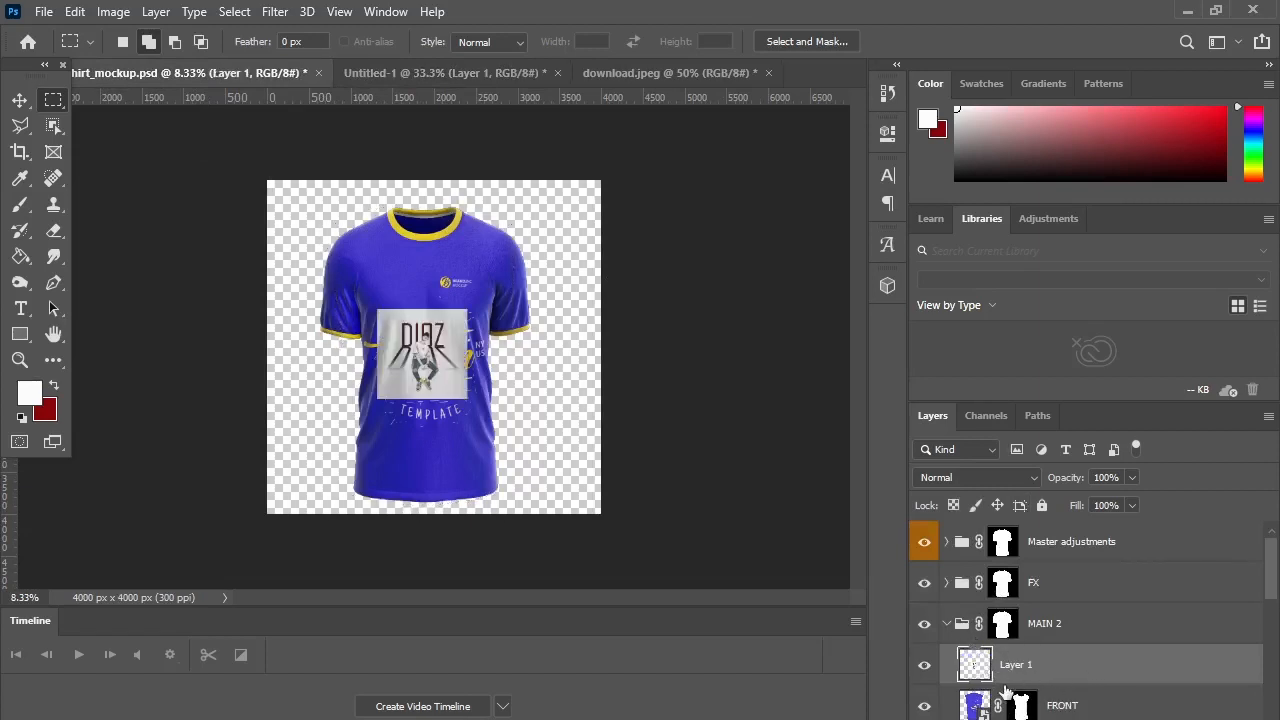
Try placing the pasted design below the FRONT layer and deleting the FRONT layer.
scroll(1015, 665, "down", 1)
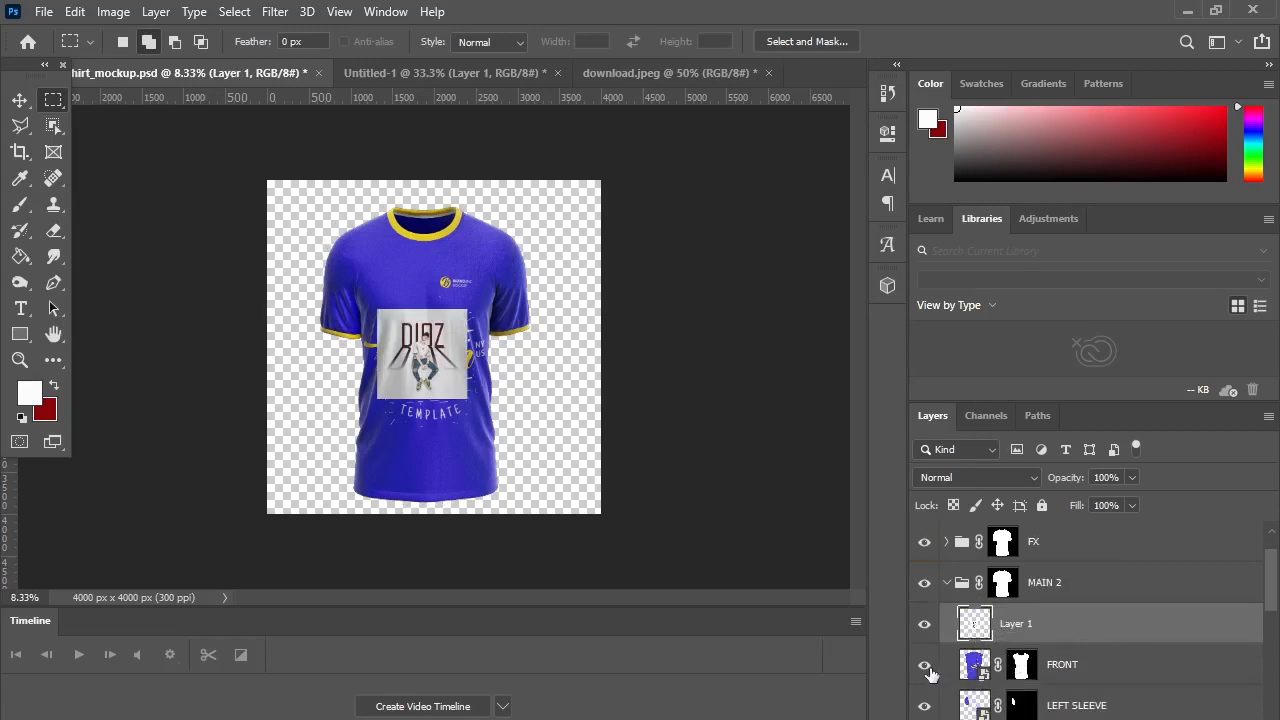
left_click(976, 666)
left_click(965, 630)
left_click_drag(965, 630, 980, 680)
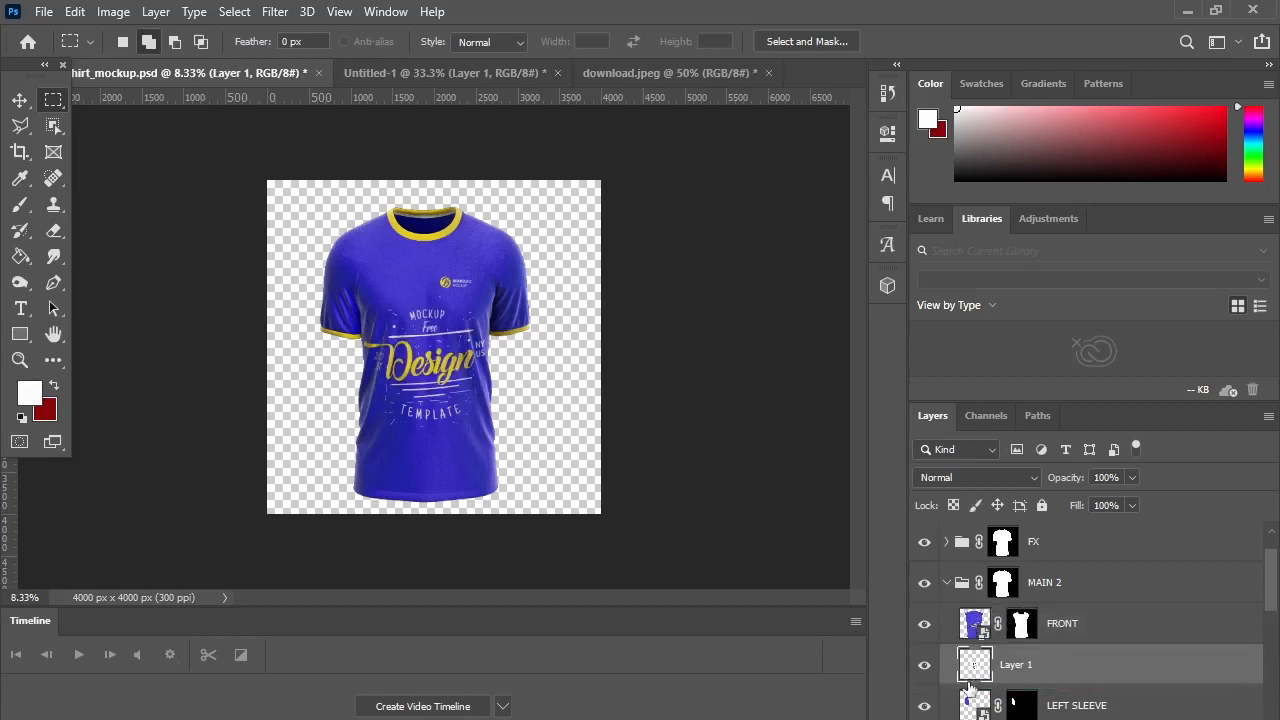
left_click(986, 630)
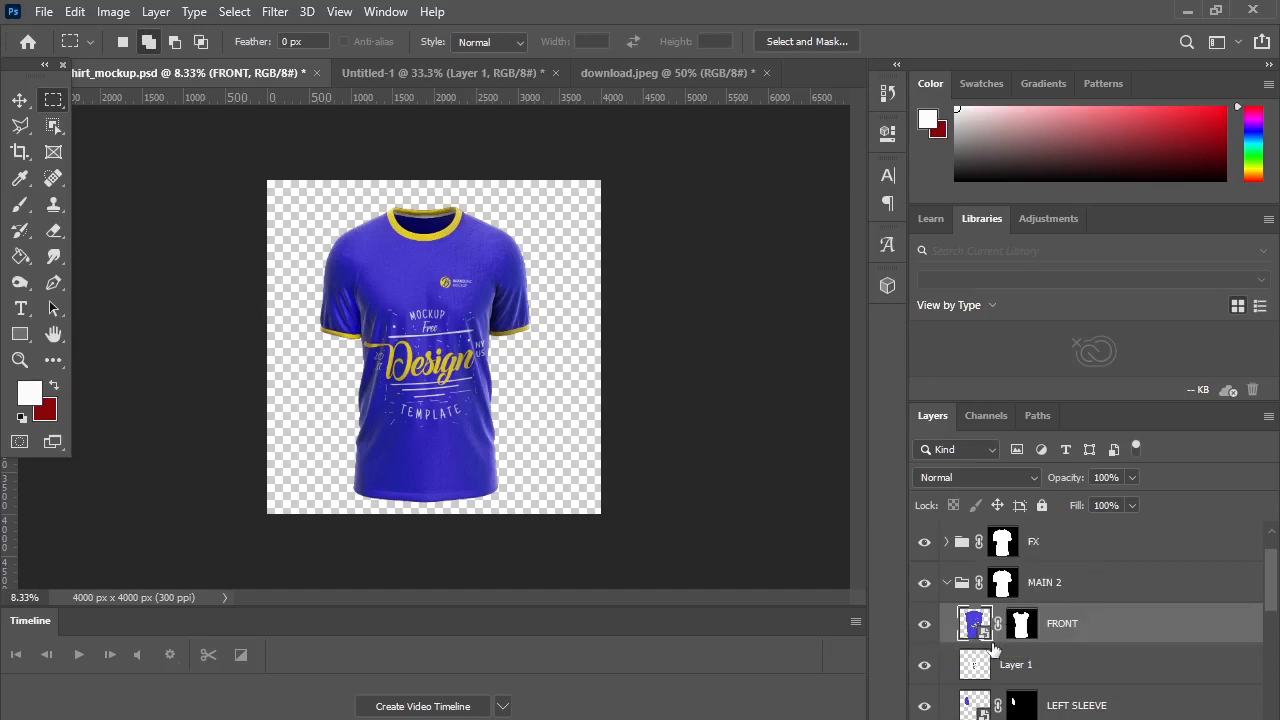
key("Delete")
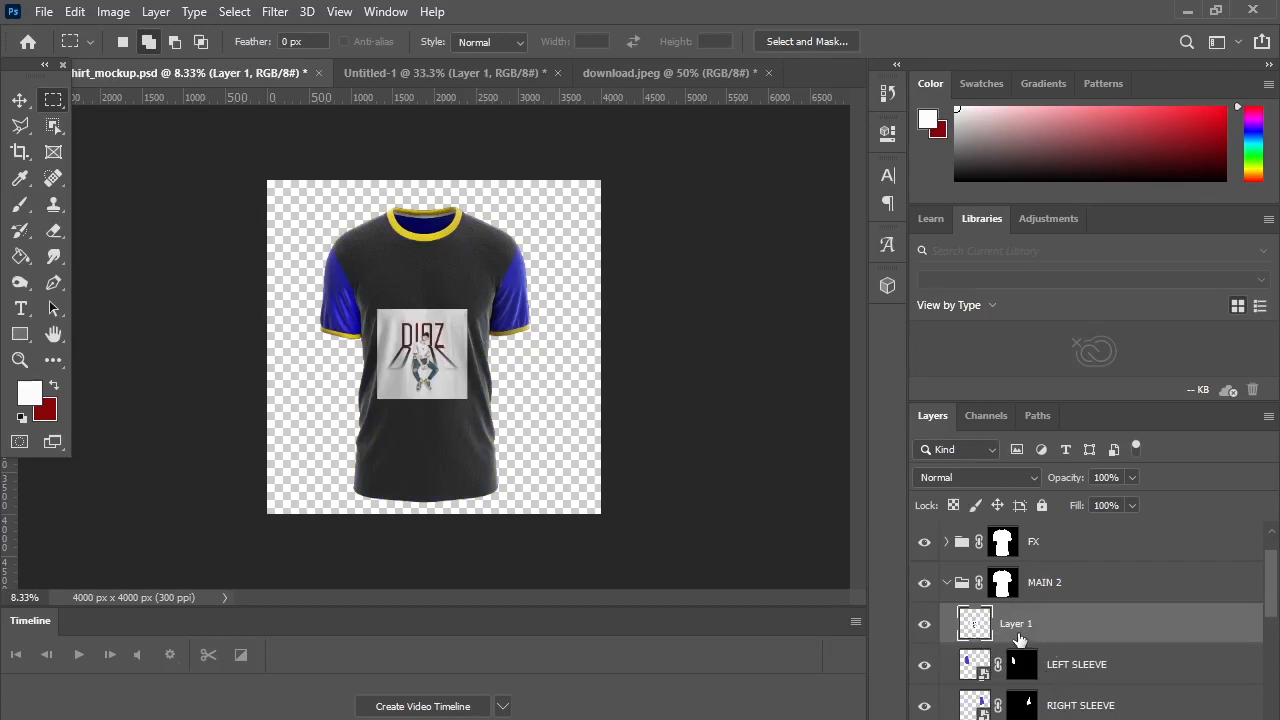
key("ctrl+z")
Try transferring the FRONT layer's mask to the pasted design and adding a second FRONT layer.
left_click_drag(977, 670, 1058, 632)
left_click_drag(997, 667, 1023, 632)
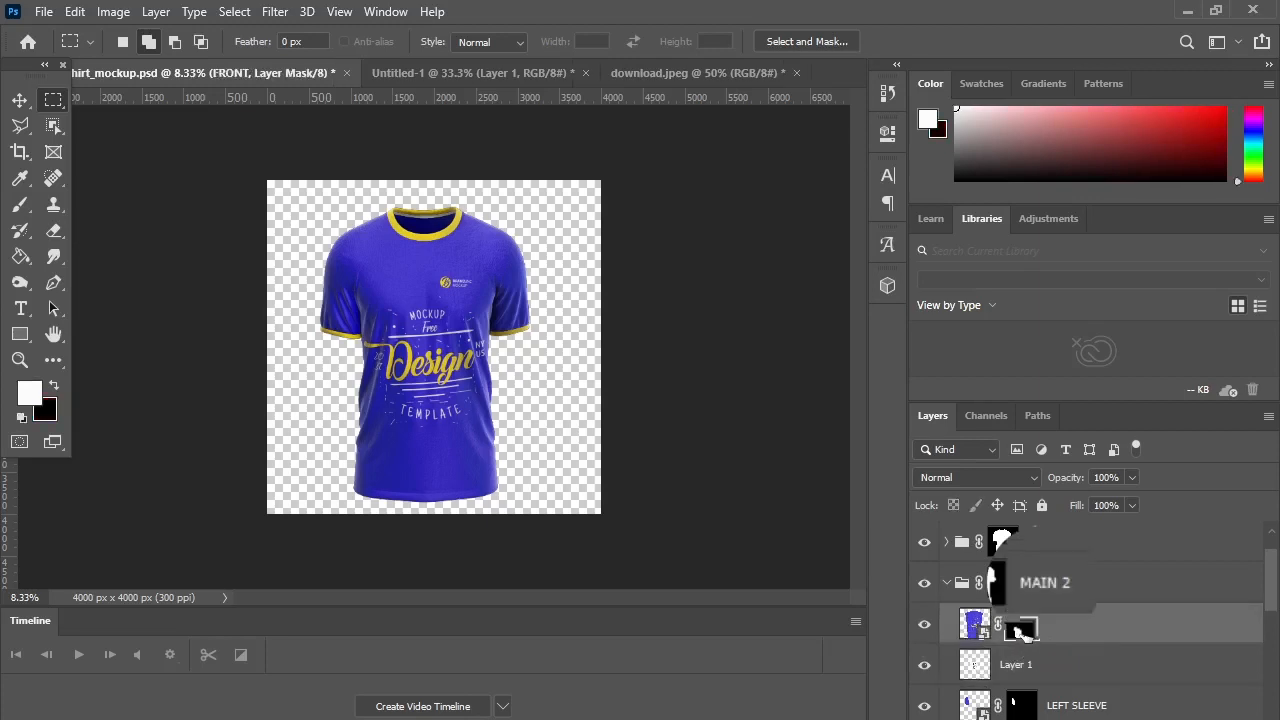
left_click(1014, 674)
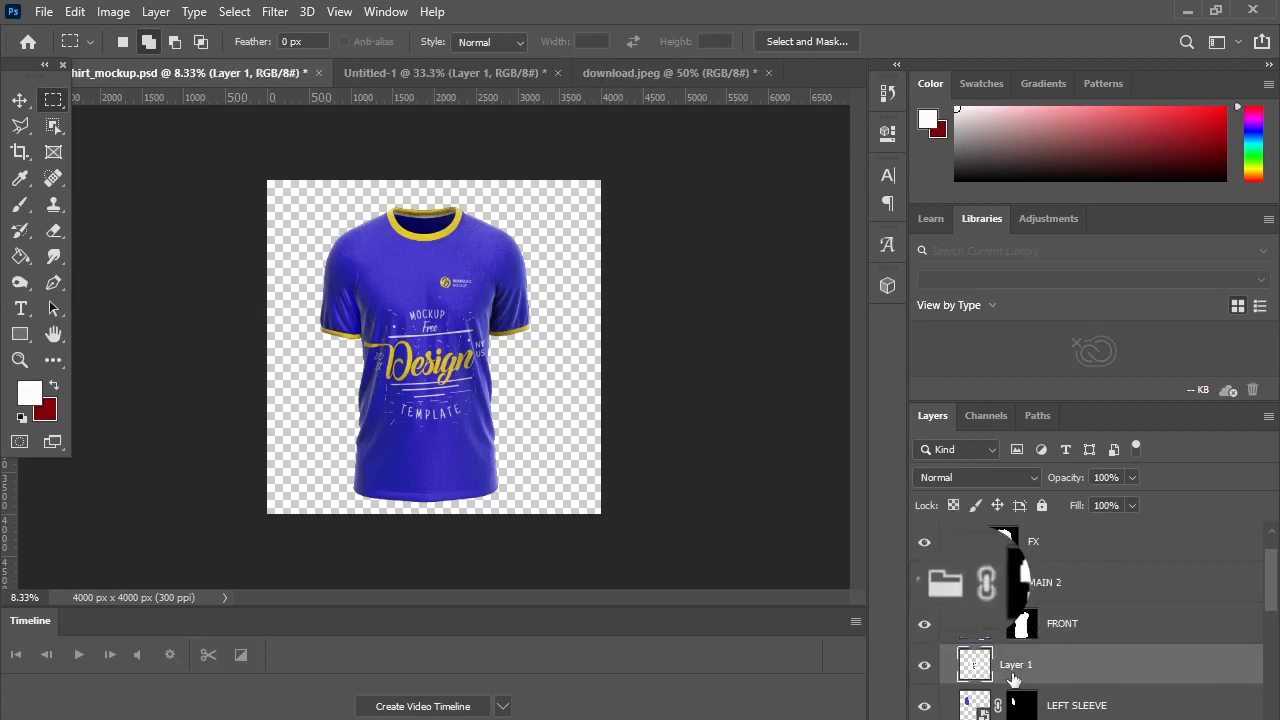
key("ctrl+v")
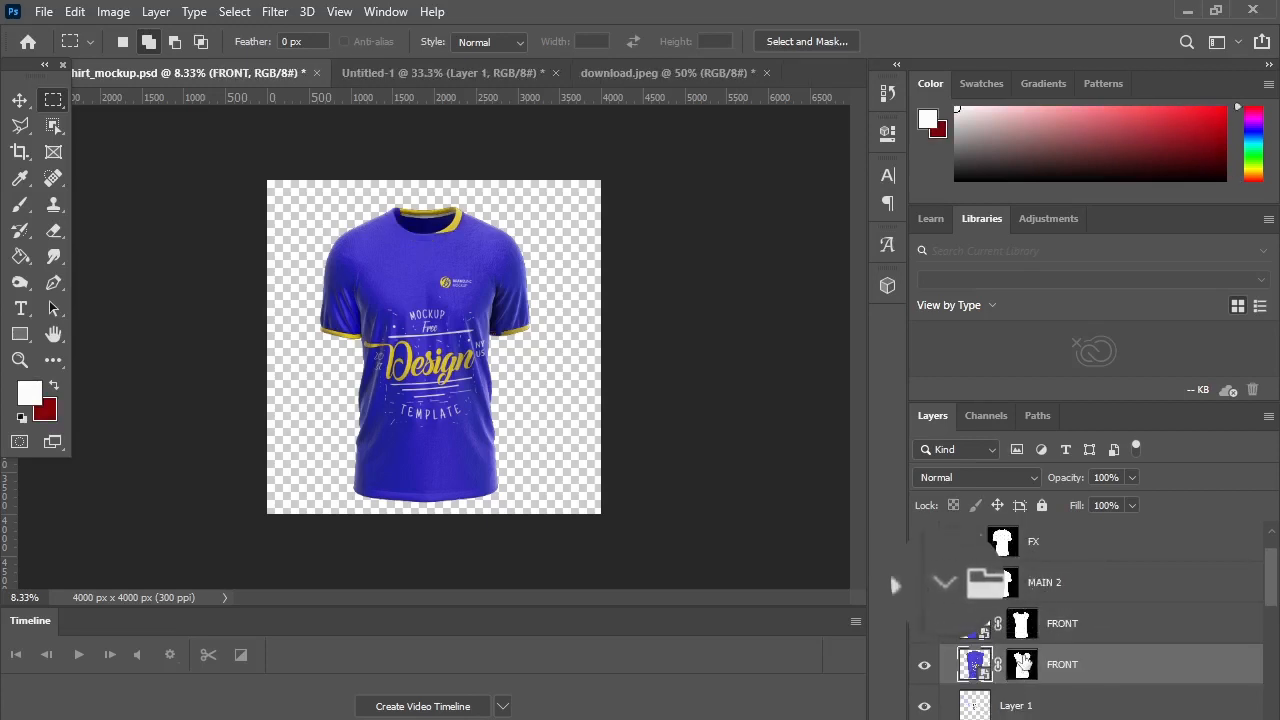
key("ctrl+z")
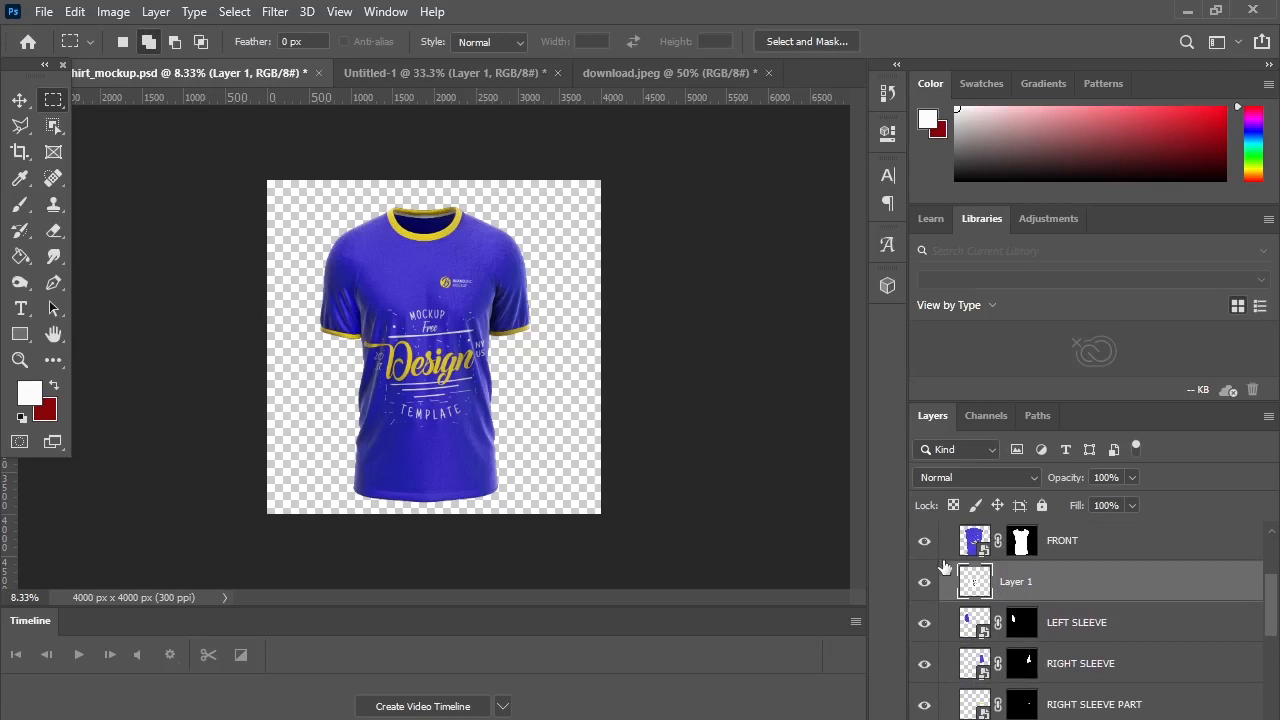
Preview the shirt without the FRONT layer, show FRONT again, and restack the pasted design above it.
left_click(924, 541)
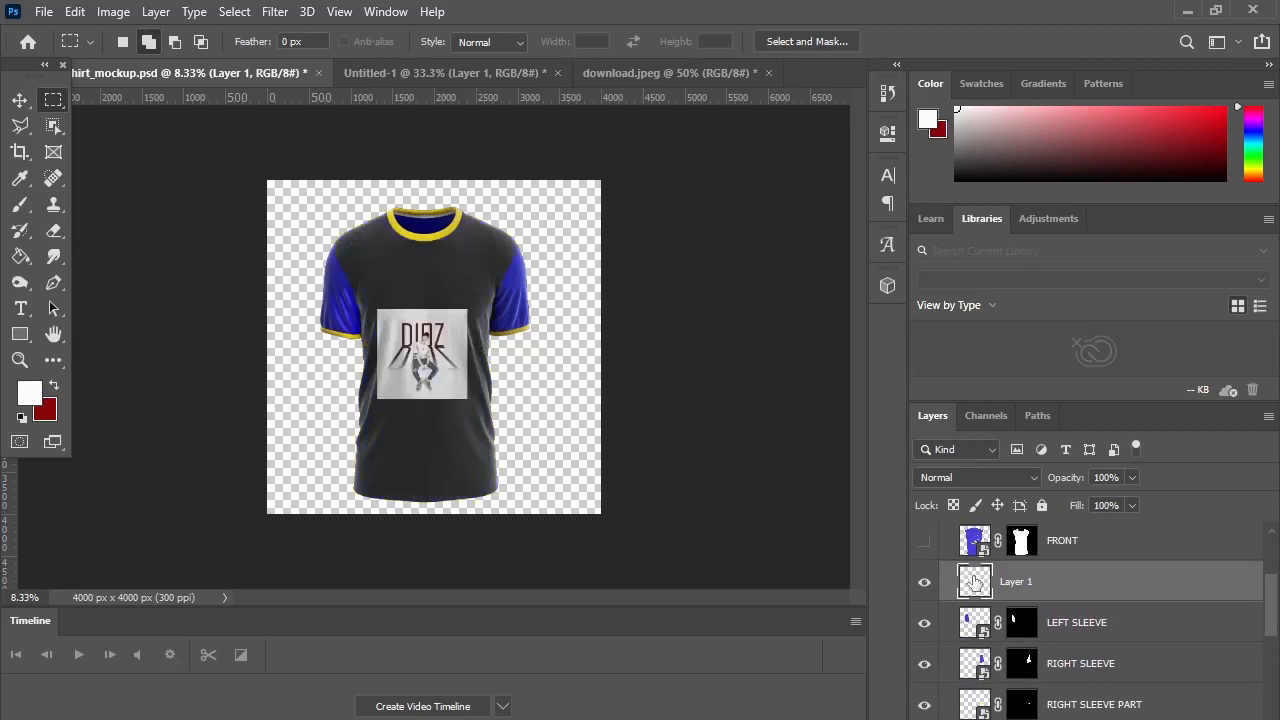
left_click(924, 542)
left_click_drag(986, 585, 986, 540)
Scale the pasted DIOZ design to 173.51% so that it covers the shirt's front.
key("ctrl+t")
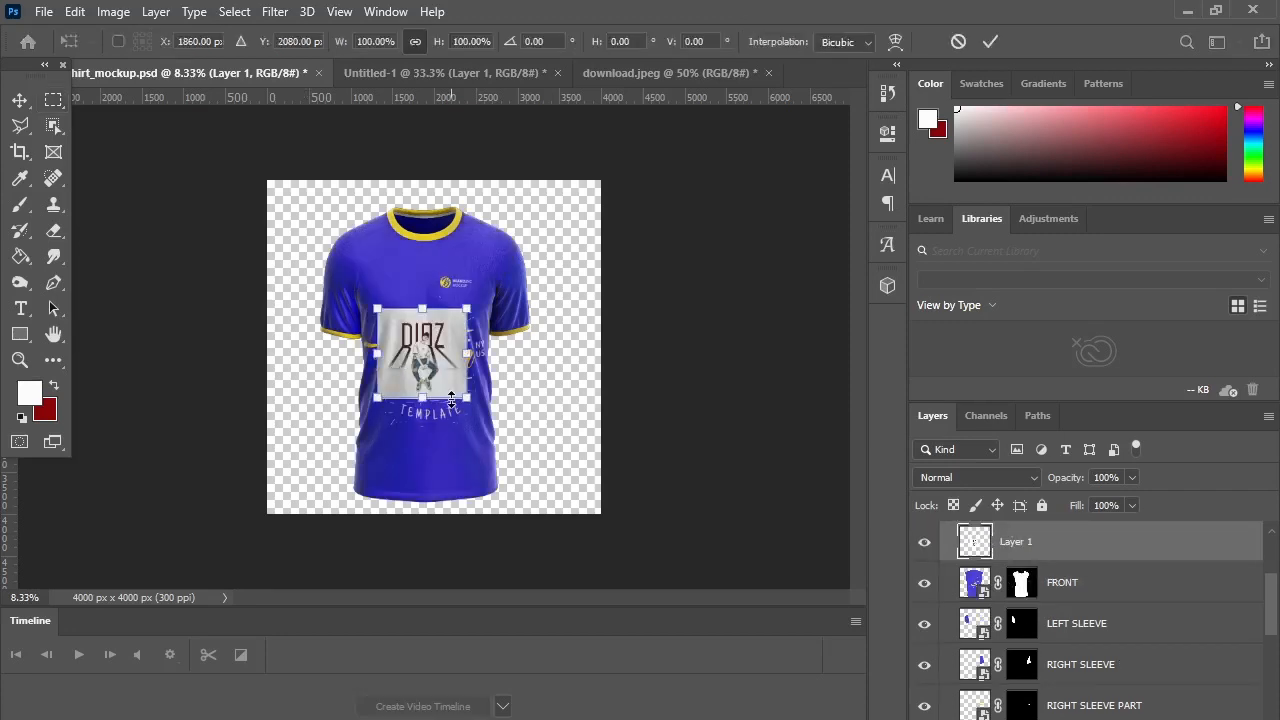
left_click_drag(466, 396, 386, 292)
left_click_drag(472, 370, 508, 445)
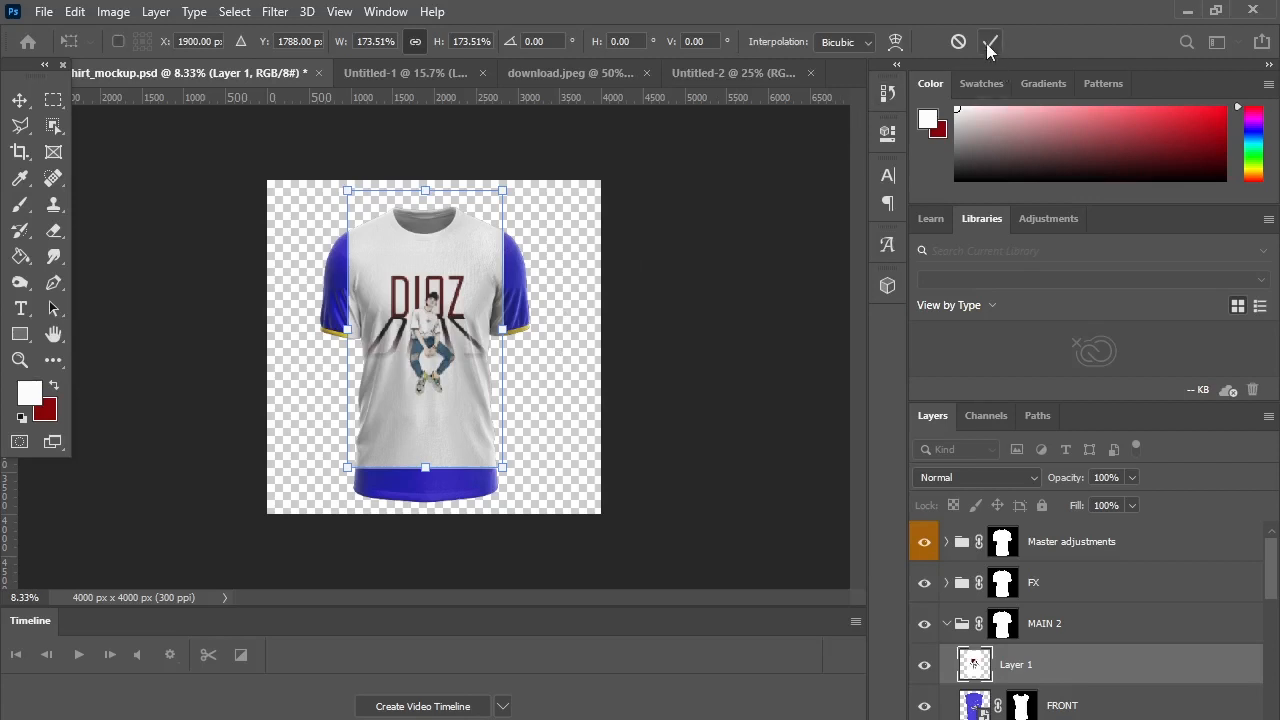
left_click(988, 42)
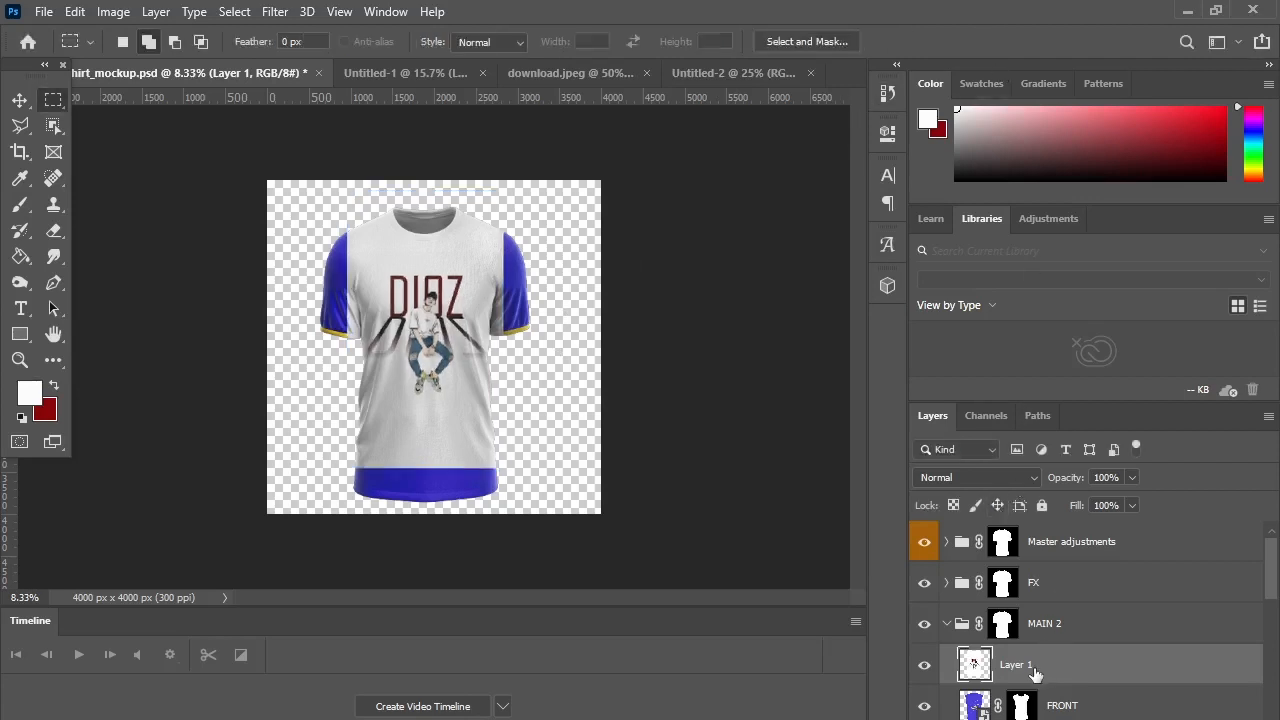
Paint the remaining blue sleeves and hem of the shirt white on the design layer, enlarging the brush to 480 px.
left_click(21, 205)
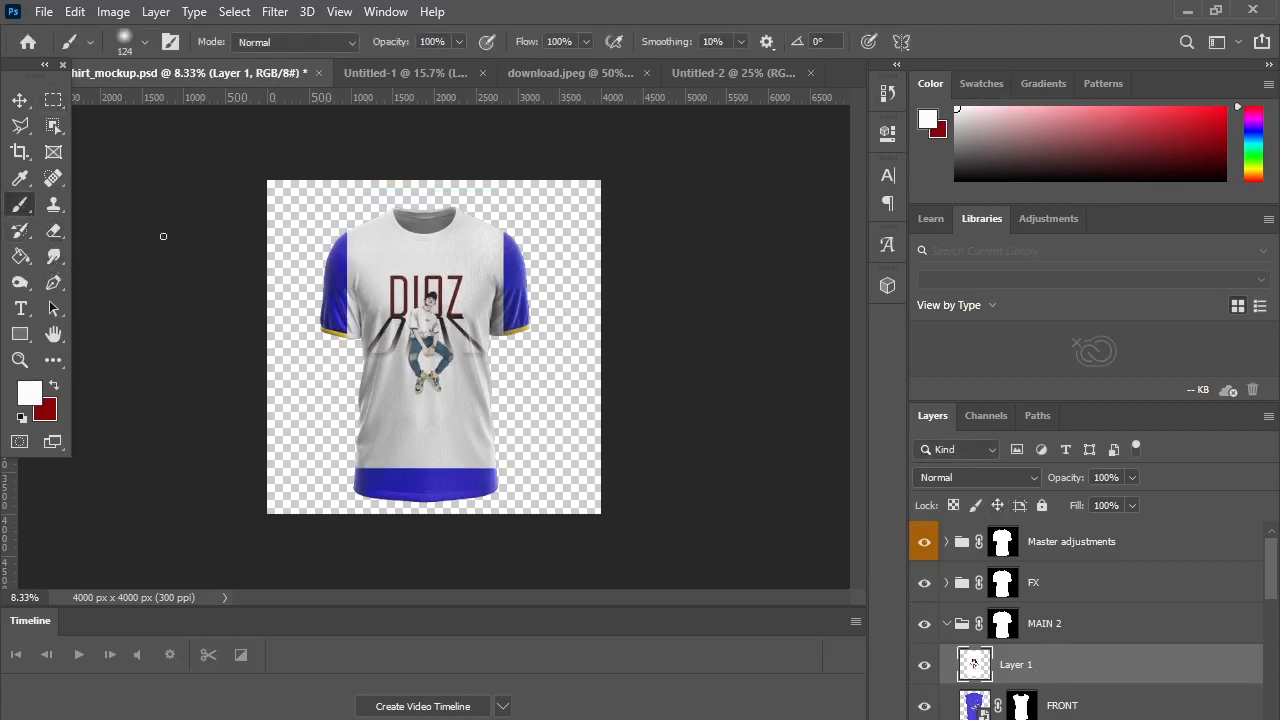
left_click_drag(340, 242, 338, 328)
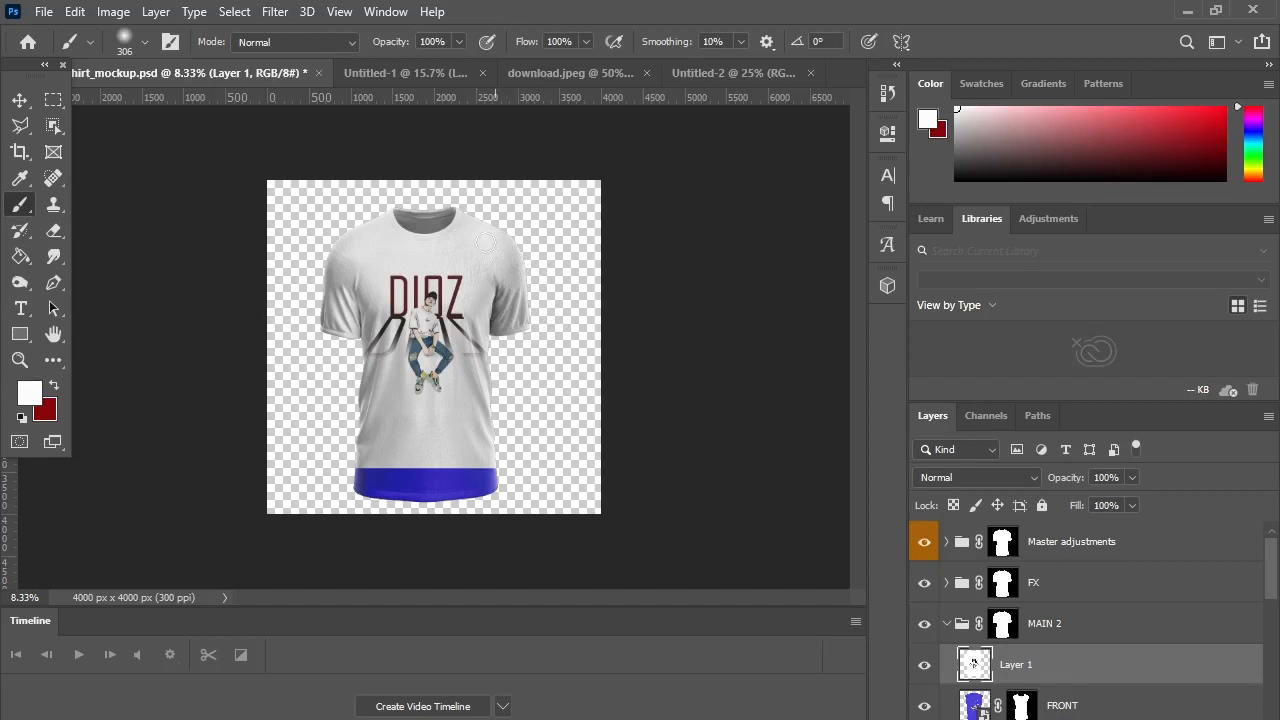
mouse_move(447, 466)
left_mouse_down()
mouse_move(410, 508)
mouse_move(473, 471)
mouse_move(392, 477)
left_mouse_up()
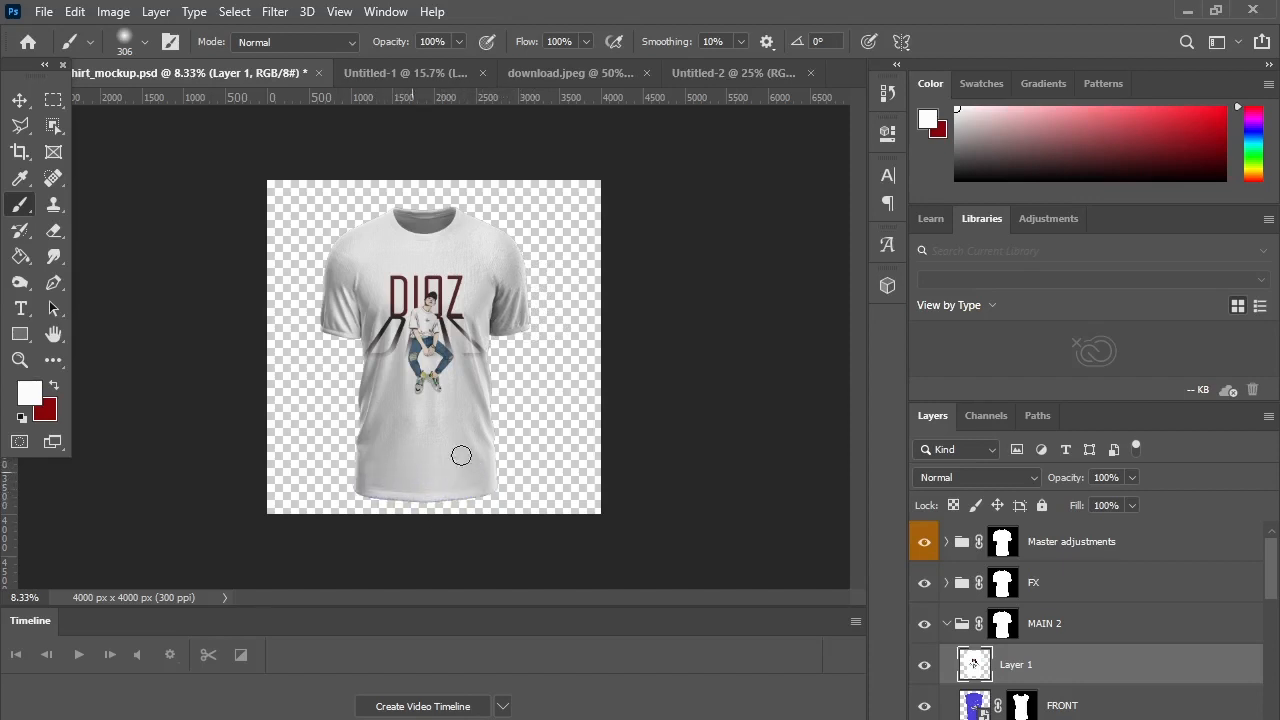
mouse_move(446, 390)
left_mouse_down()
mouse_move(427, 269)
mouse_move(533, 286)
left_mouse_up()
key("ctrl+z")
left_click_drag(410, 486, 454, 468)
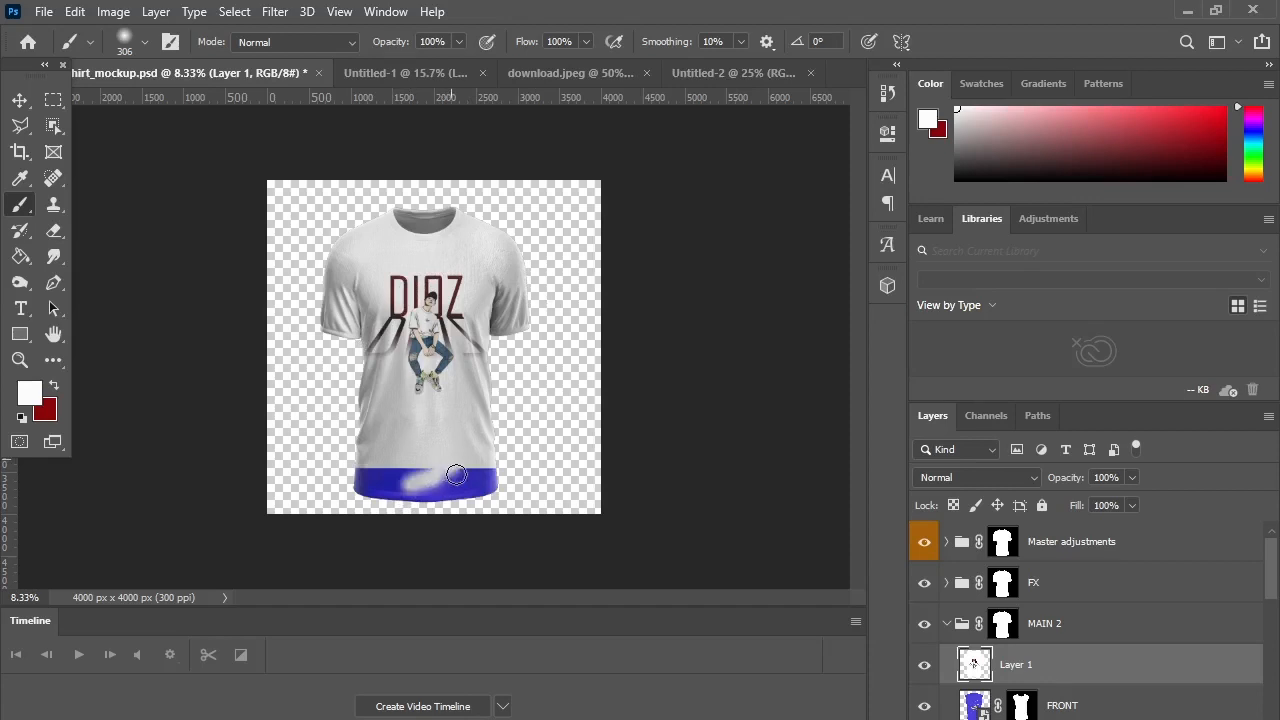
left_click(144, 45)
left_click_drag(218, 106, 226, 106)
mouse_move(418, 476)
left_mouse_down()
mouse_move(486, 470)
mouse_move(394, 477)
left_mouse_up()
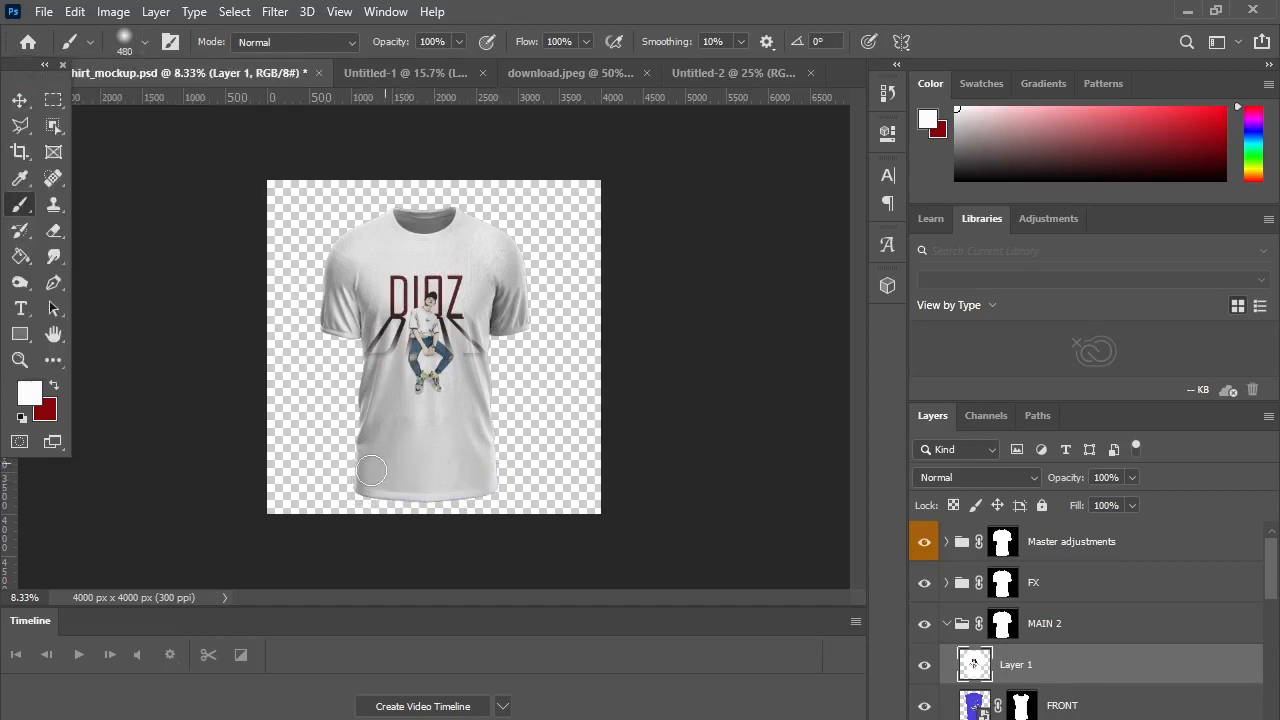
Move the FRONT layer's mask onto the DIOZ design layer and load the shirt front's outline as a selection.
left_click_drag(1272, 568, 1272, 596)
key("ctrl+j")
left_click_drag(1037, 606, 1014, 572)
key("ctrl+z")
left_click(1021, 614, "ctrl")
Hide the FRONT, LEFT SLEEVE, RIGHT SLEEVE and INNER layers of the mockup.
left_click(924, 614)
left_click_drag(1270, 587, 1270, 618)
left_click(925, 564)
scroll(932, 557, "up", 1)
left_click(925, 547)
scroll(926, 570, "down", 6)
left_click(925, 594)
Load the COLLAR layer as a selection, choose a dark red foreground colour, and recolour the yellow collar with it.
left_click(974, 553)
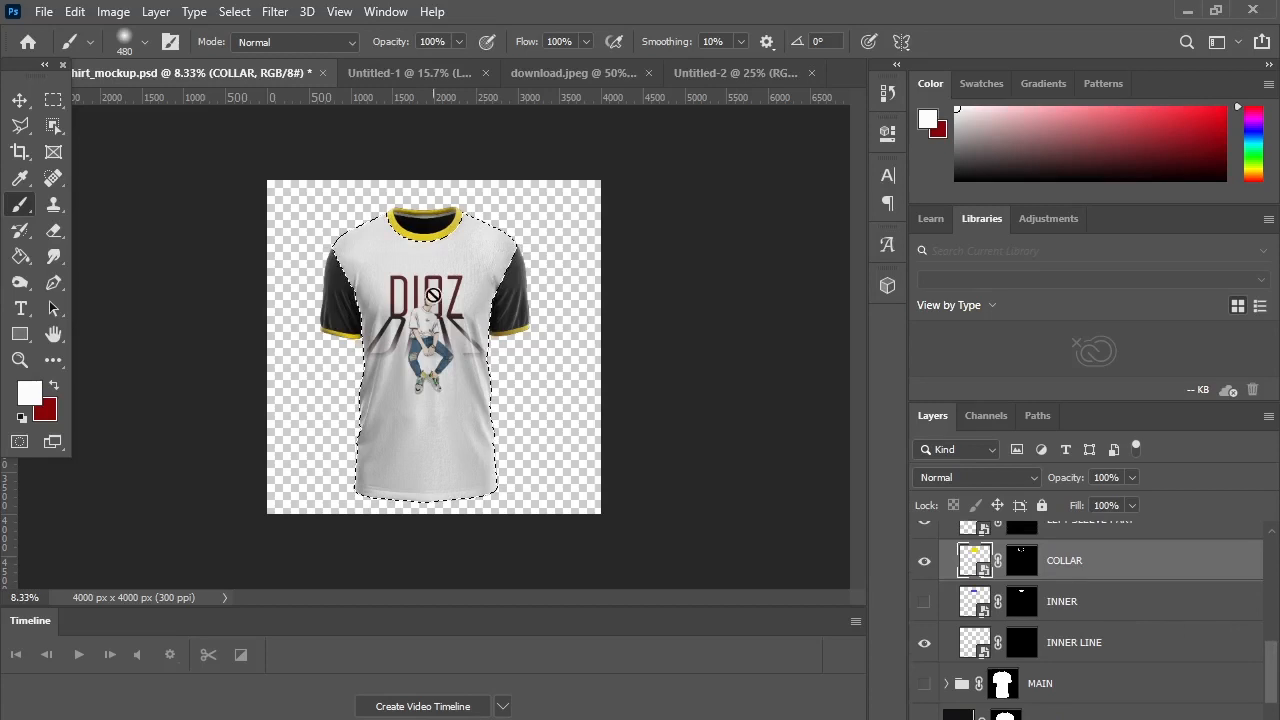
left_click(1022, 560)
left_click(1022, 560, "ctrl")
left_click(29, 392)
left_click(977, 118)
left_click(976, 566)
left_click(976, 566, "ctrl")
left_click(29, 392)
left_click(680, 266)
left_click(739, 247)
left_click(988, 112)
key("alt+BackSpace")
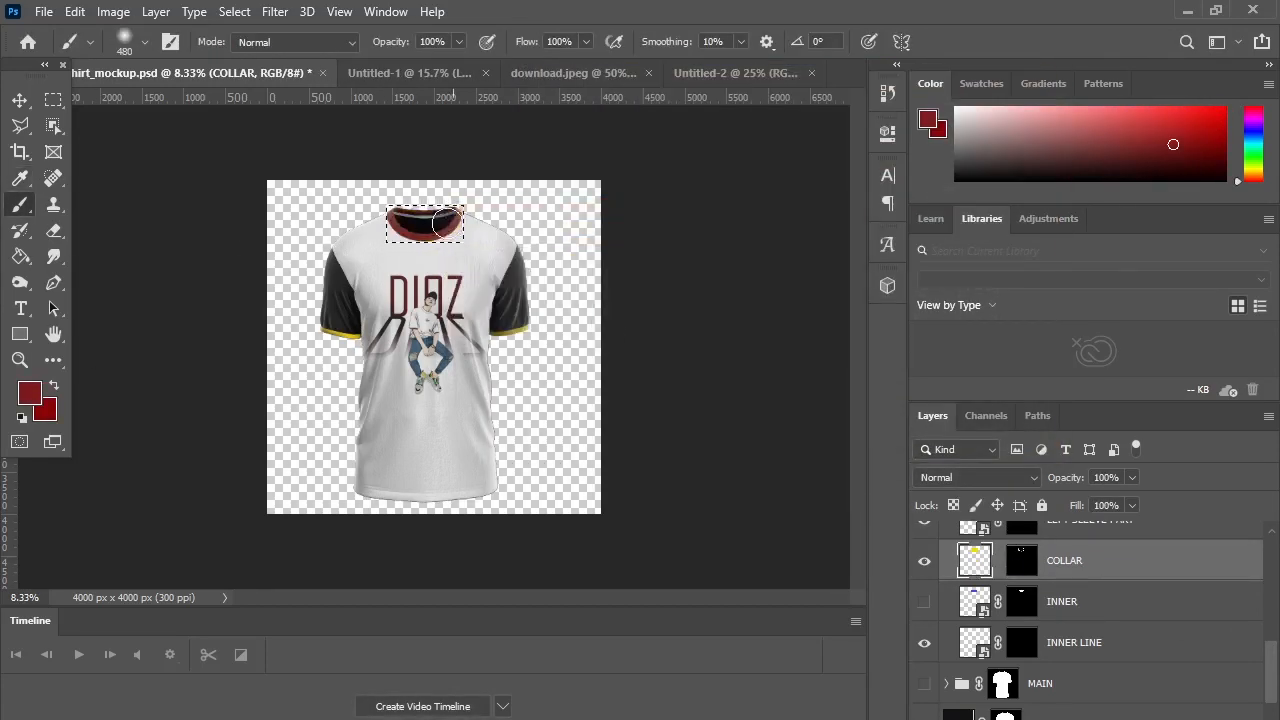
Try recolouring the yellow cuff on the RIGHT SLEEVE PART layer dark red within its own selection.
scroll(1002, 585, "up", 4)
left_click(1094, 632)
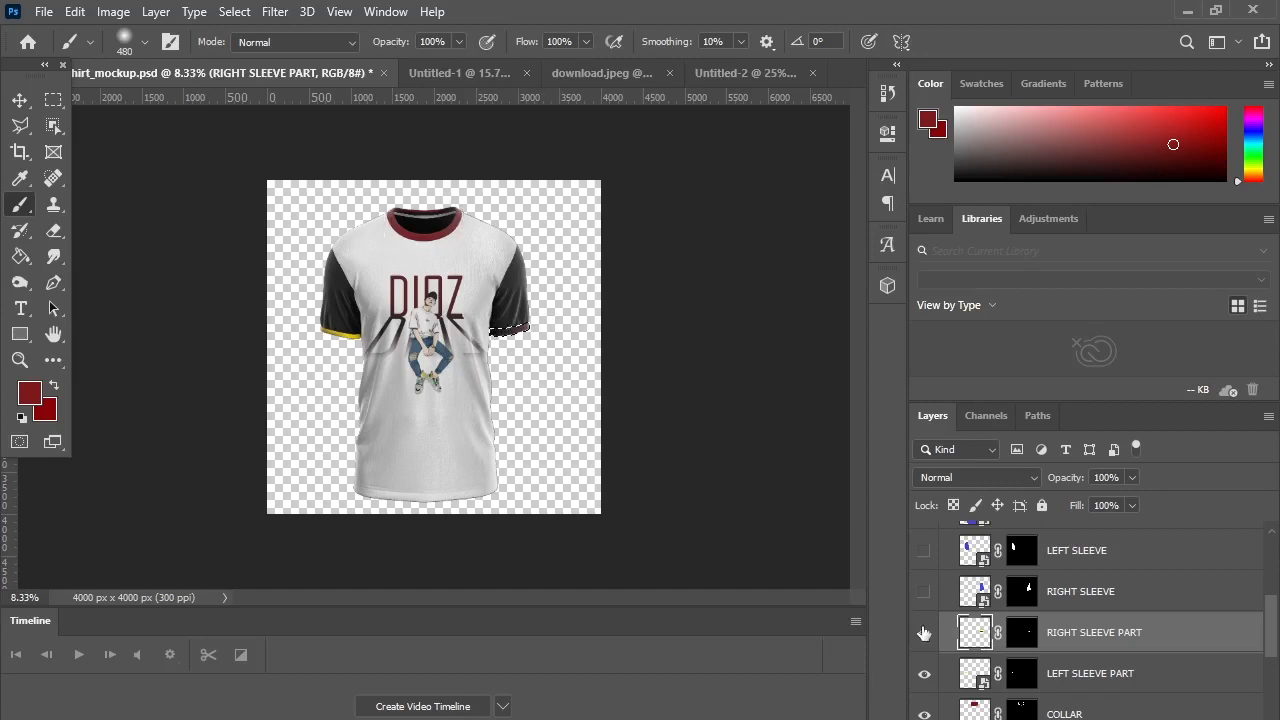
left_click(1066, 674)
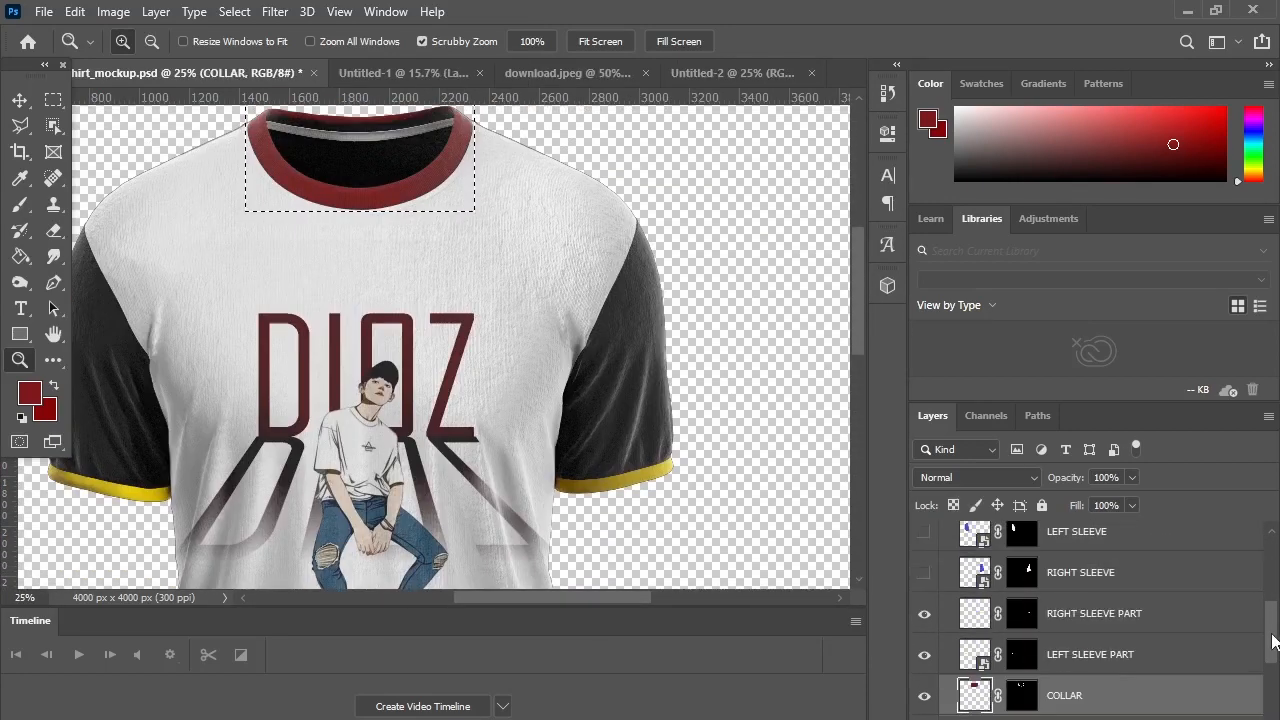
left_click(975, 613)
left_click(975, 613, "ctrl")
key("b")
left_click_drag(565, 482, 668, 465)
Try painting the yellow cuff on the LEFT SLEEVE PART layer dark red within its own selection.
left_click(978, 654)
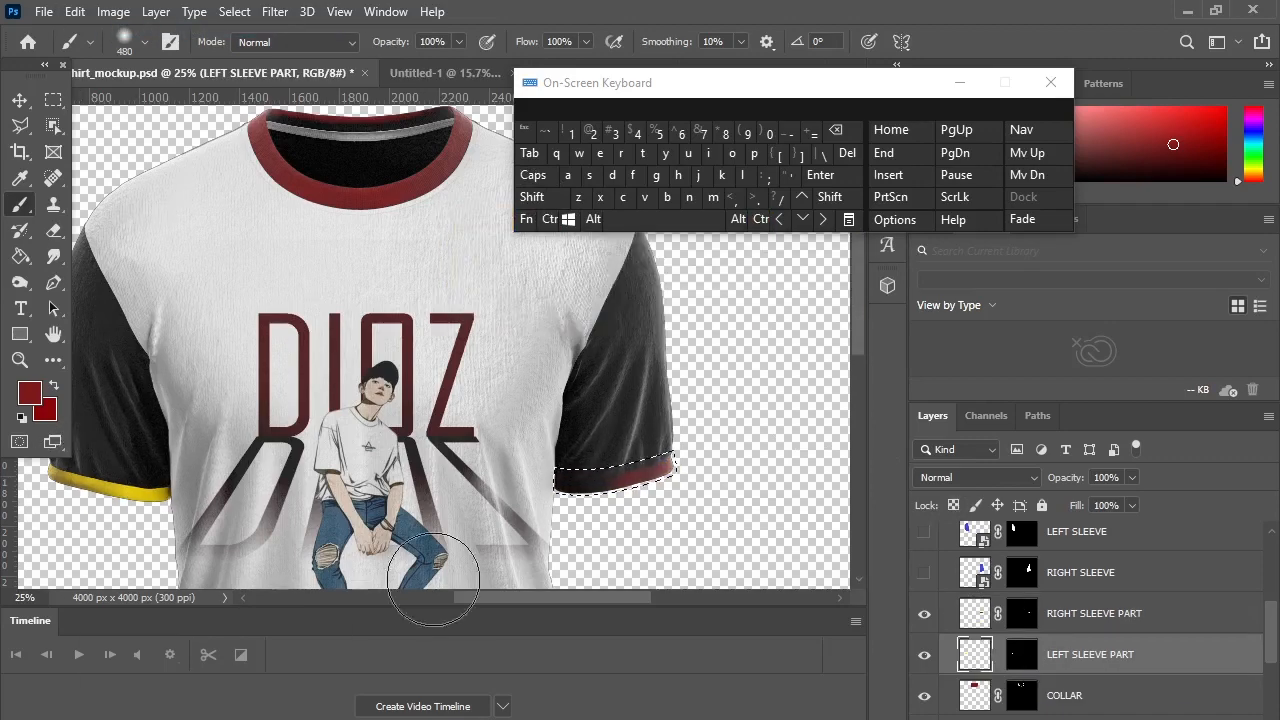
left_click(978, 654, "ctrl")
left_click_drag(187, 468, 80, 450)
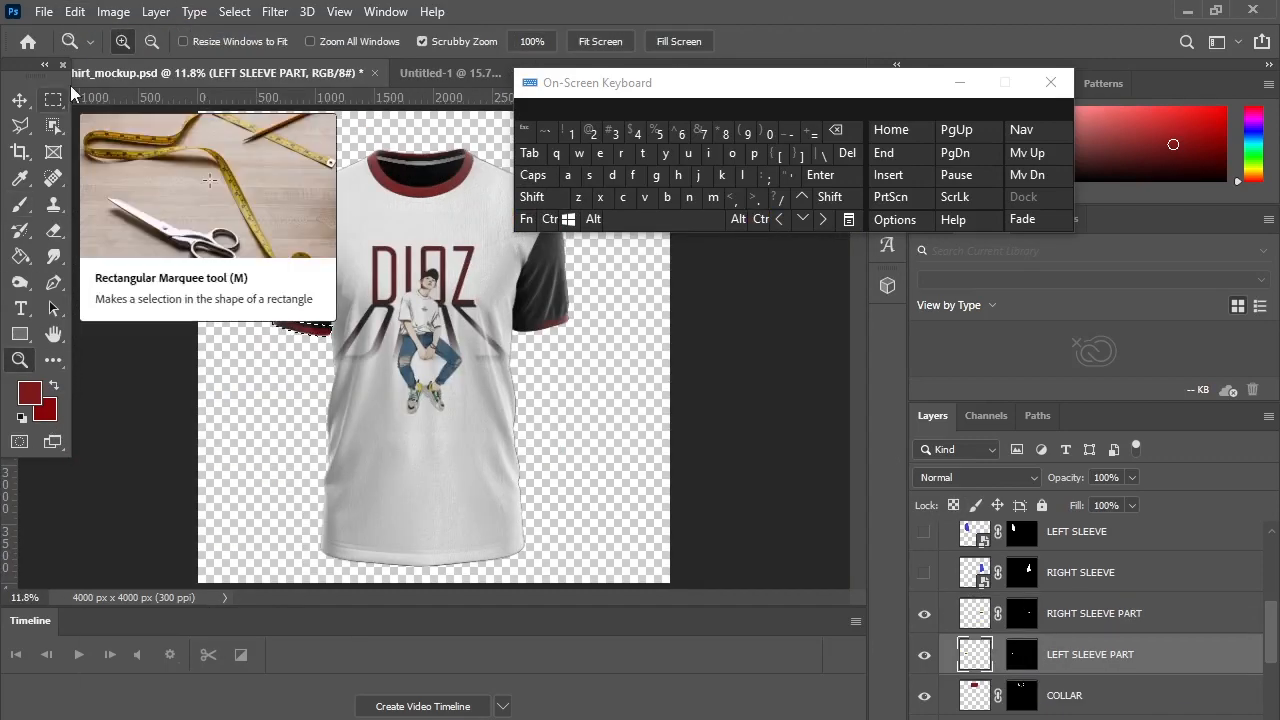
Undo the dark red recolouring of both sleeve cuffs and clear the selection.
left_click(76, 12)
left_click(92, 32)
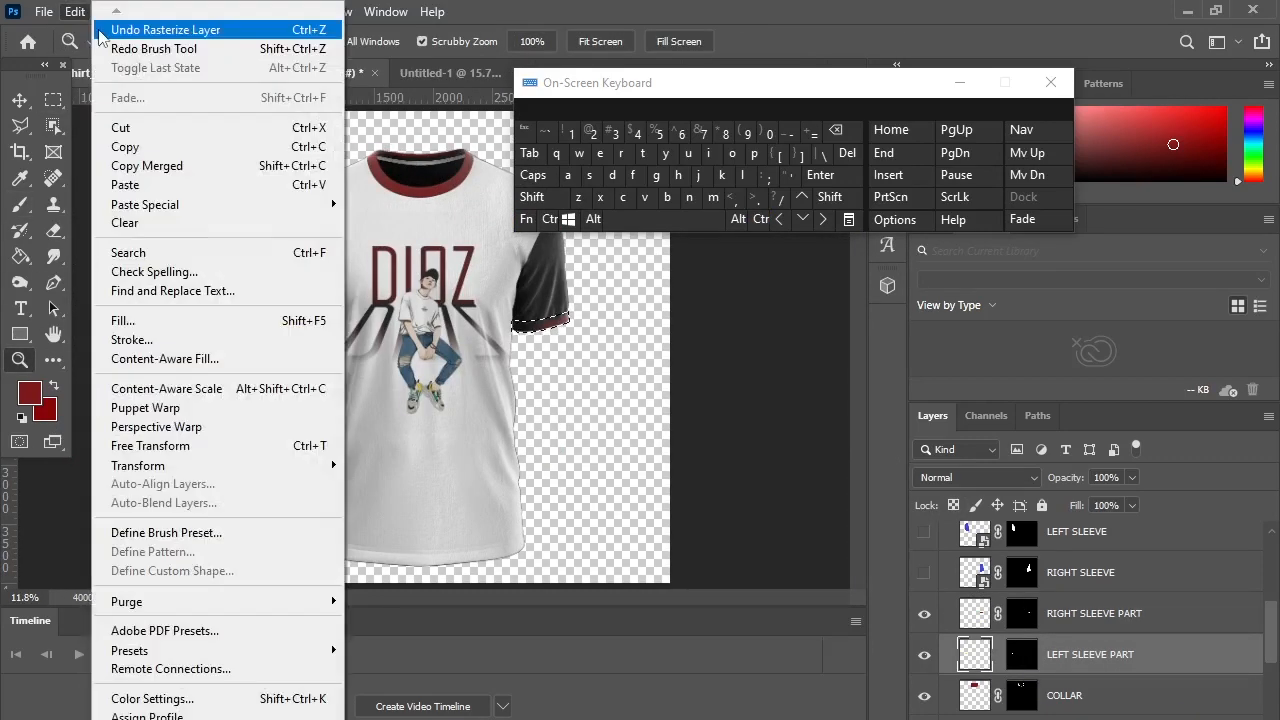
left_click(53, 100)
left_click(796, 351)
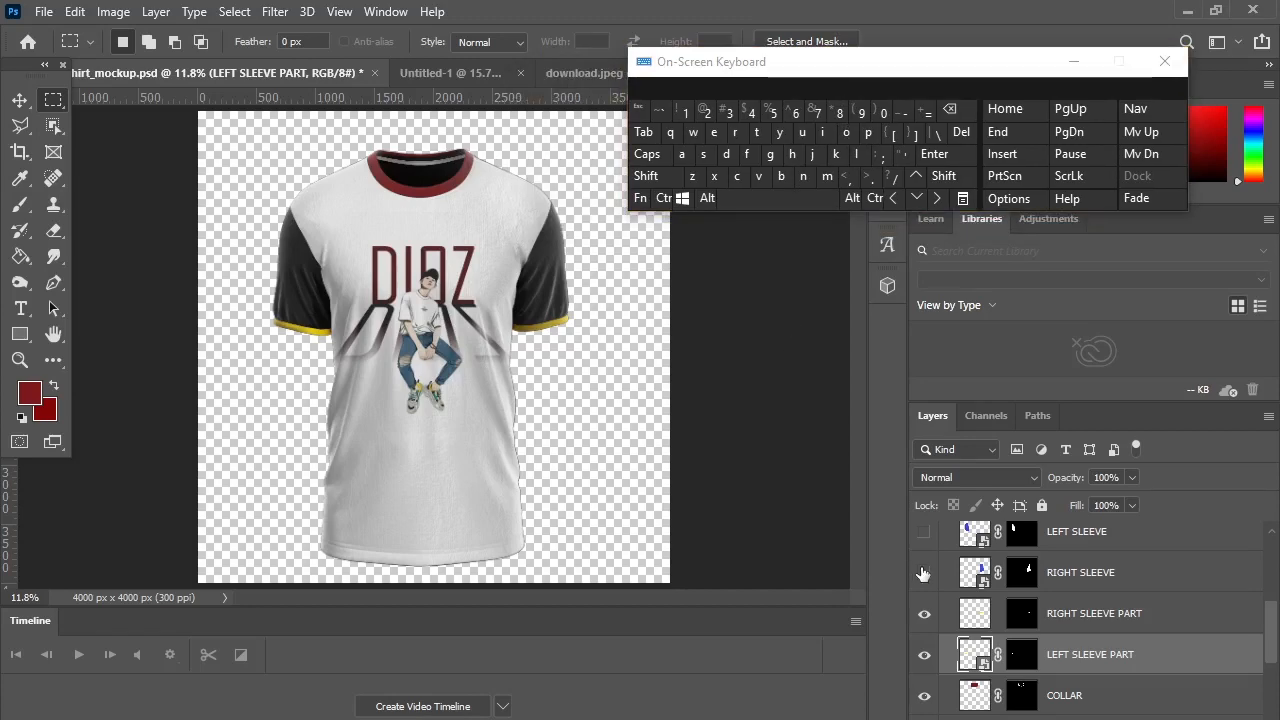
Show the RIGHT SLEEVE and LEFT SLEEVE layers and paint the sleeves dark red.
left_click(923, 573)
left_click(1080, 573)
left_click(20, 205)
left_click(924, 532)
left_click(1077, 532)
left_click_drag(305, 250, 311, 328)
left_click(20, 360)
right_click(238, 339)
left_click(264, 352)
left_click_drag(410, 340, 572, 358)
right_click(572, 360)
left_click(607, 368)
Close the on-screen keyboard and compare the shirt with and without the painted sleeve layers.
left_click_drag(1271, 644, 1271, 606)
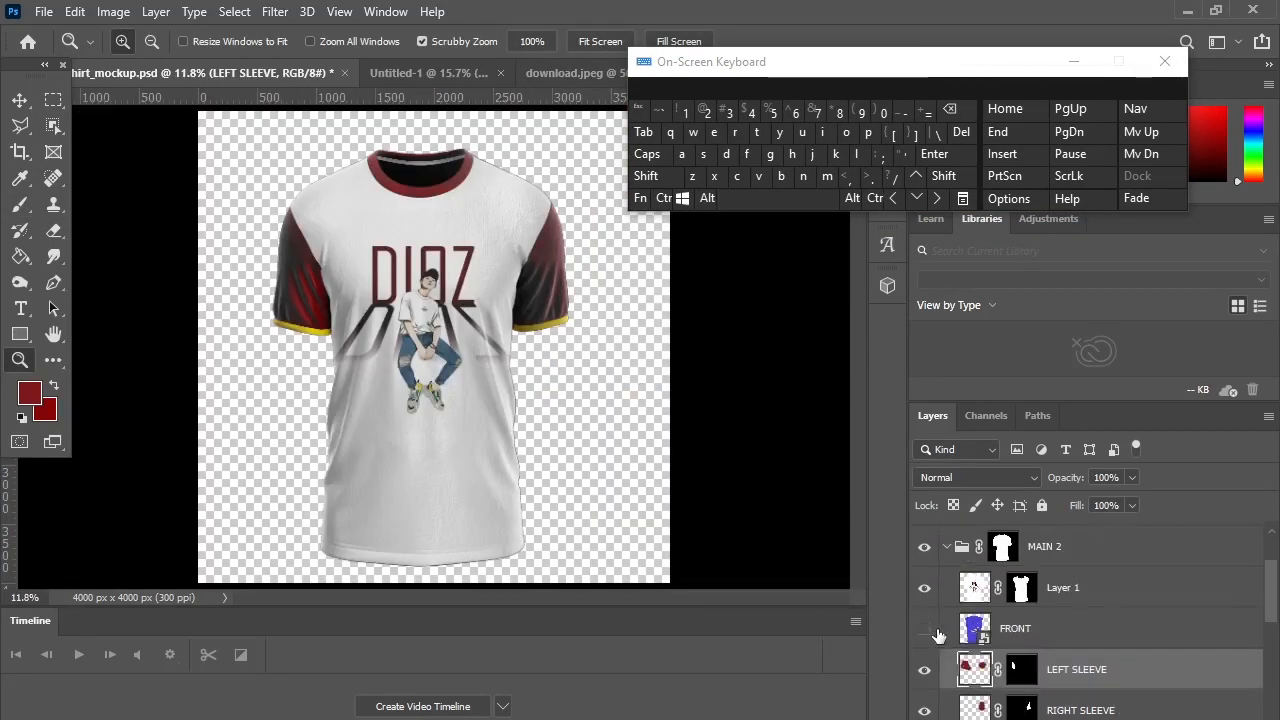
left_click(1165, 62)
left_click(924, 670)
left_click(924, 711)
left_click(924, 711)
left_click(924, 670)
Set the LEFT SLEEVE layer's opacity to 70% and hide both the LEFT SLEEVE and RIGHT SLEEVE layers.
left_click(1132, 478)
left_click_drag(1138, 502, 1107, 501)
left_click(924, 670)
left_click(924, 710)
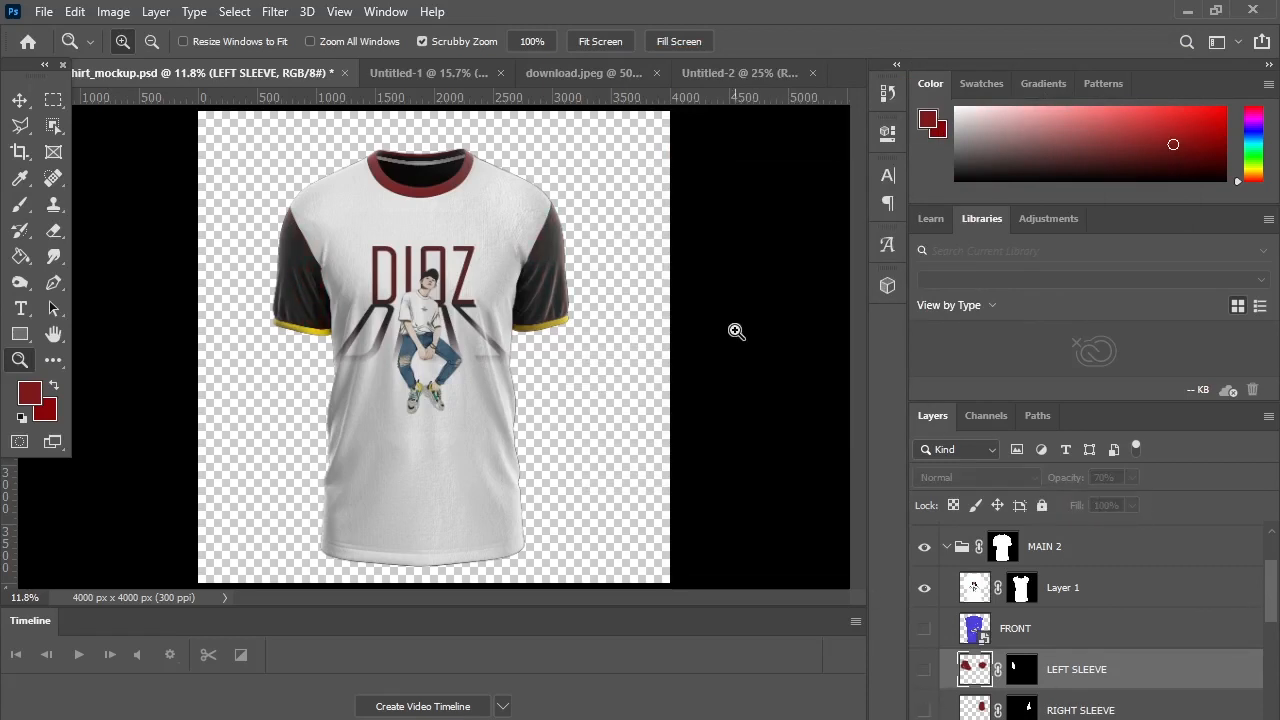
Quick-export the t-shirt mockup as a PNG.
left_click(44, 11)
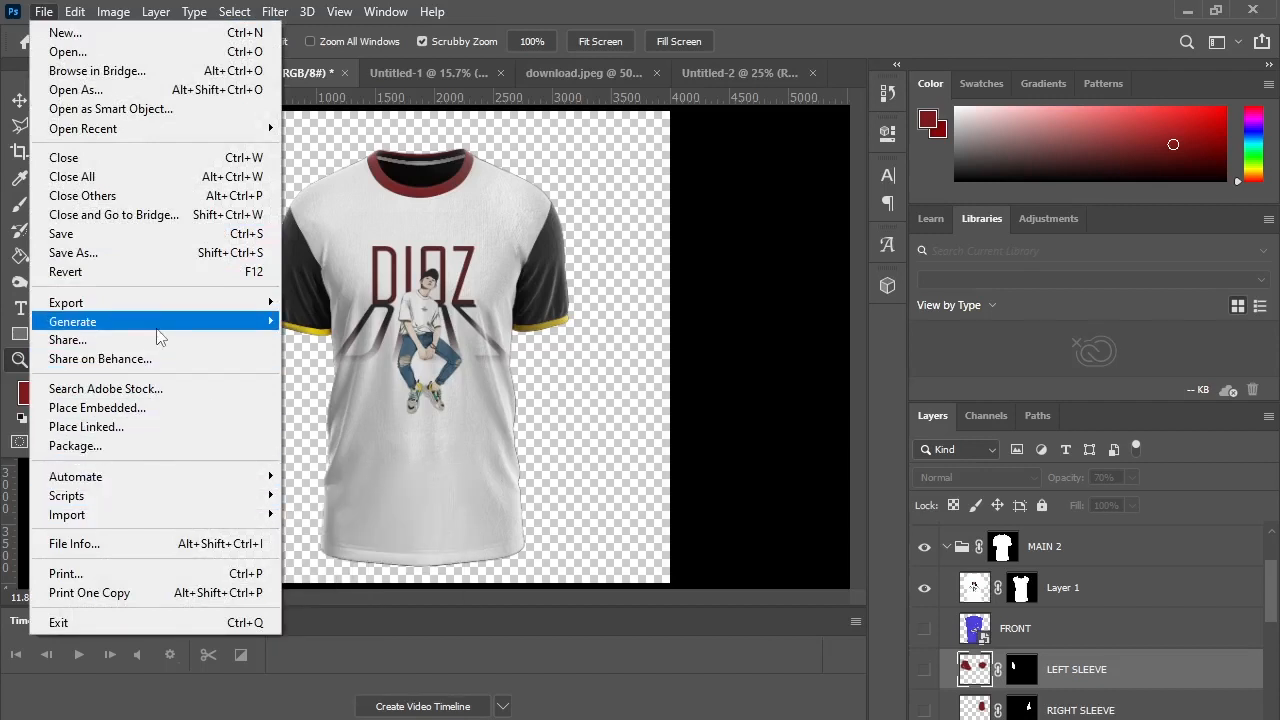
mouse_move(249, 326)
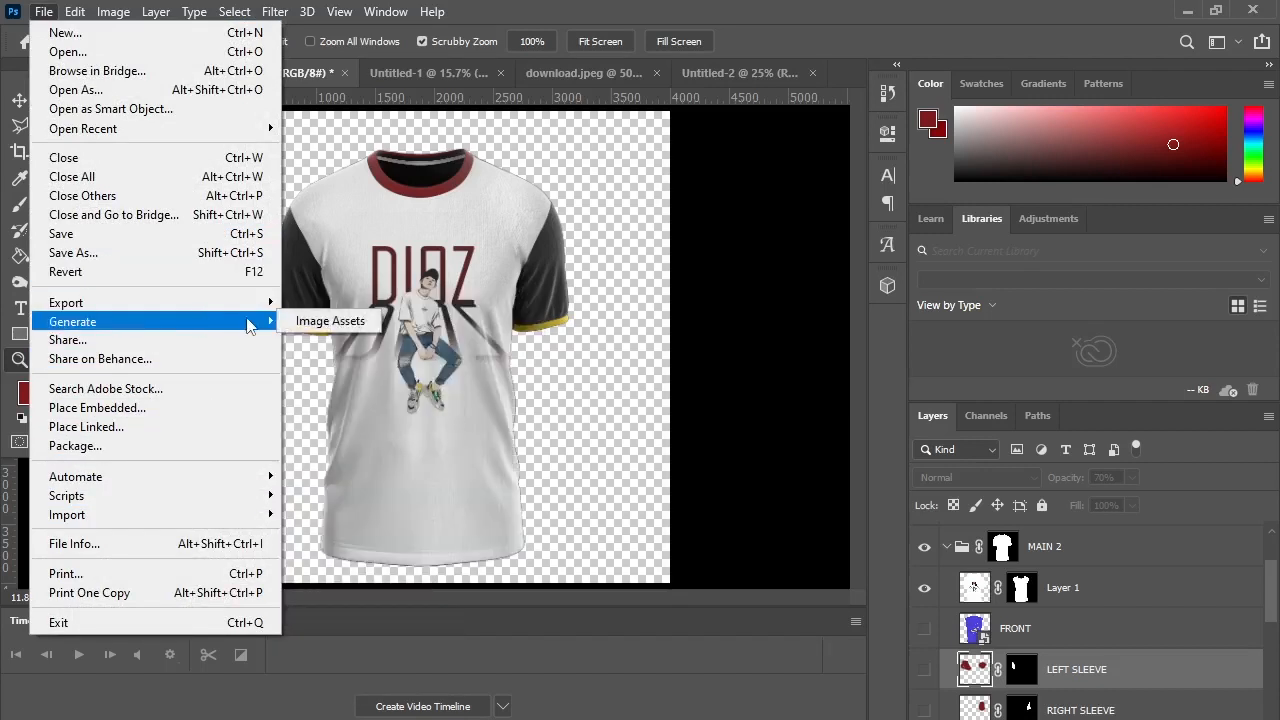
mouse_move(268, 303)
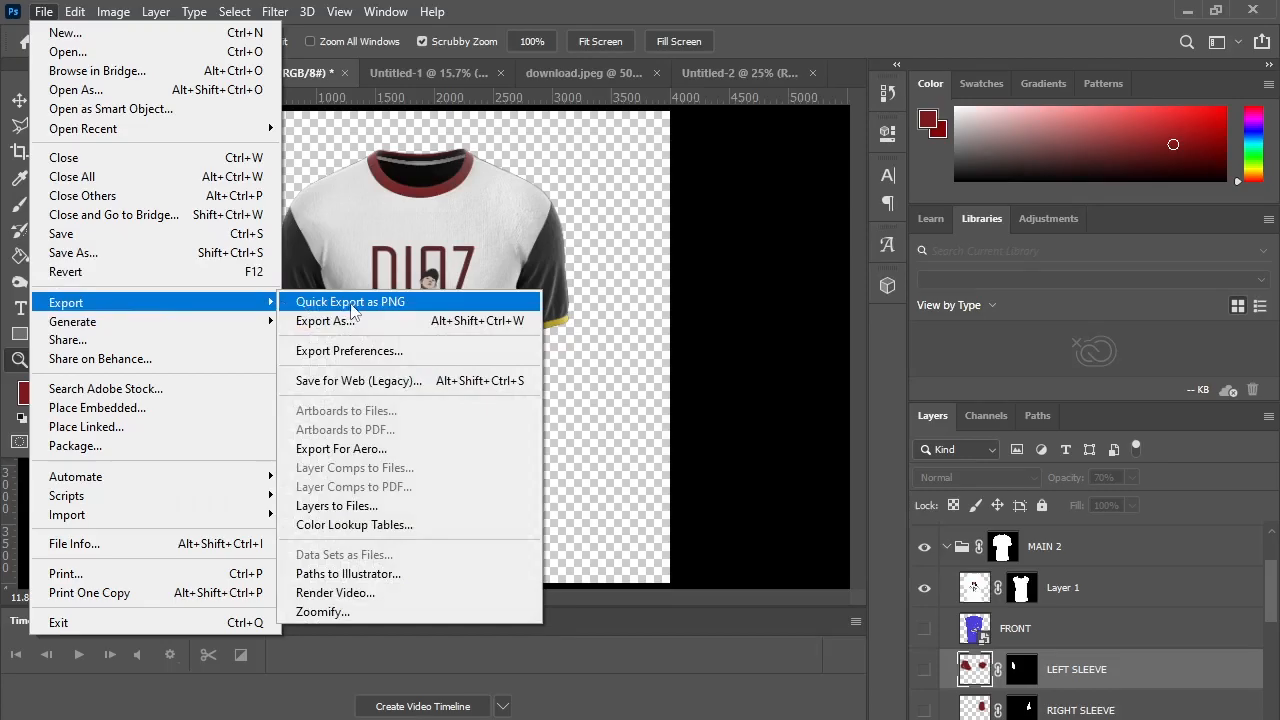